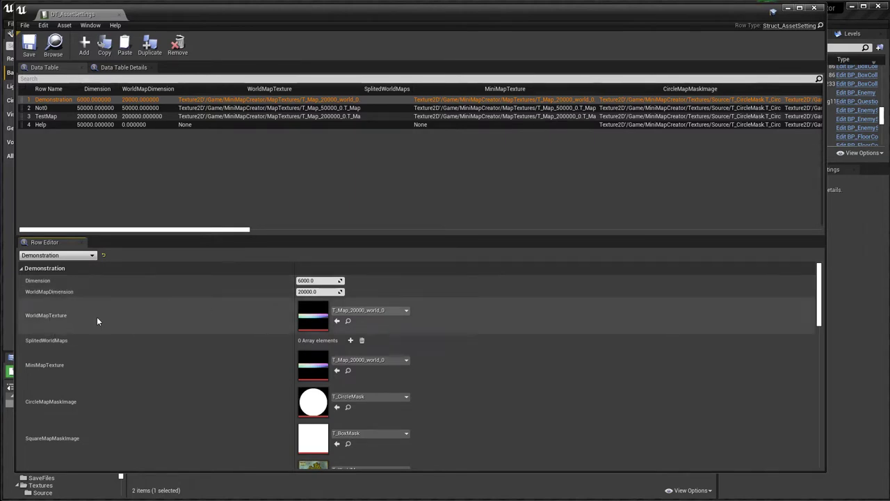
# Enable the CircleMiniMap? option for the Demonstration row.
pyautogui.scroll(-1, 58, 350)
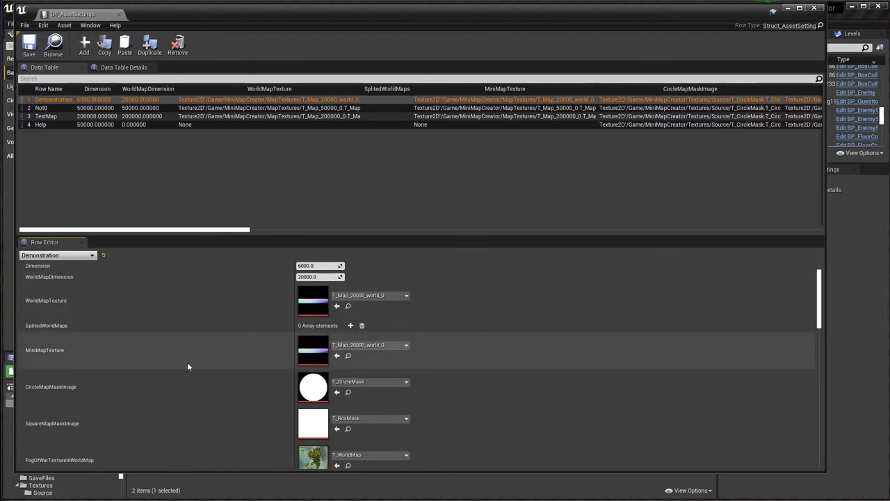
pyautogui.scroll(-1, 58, 381)
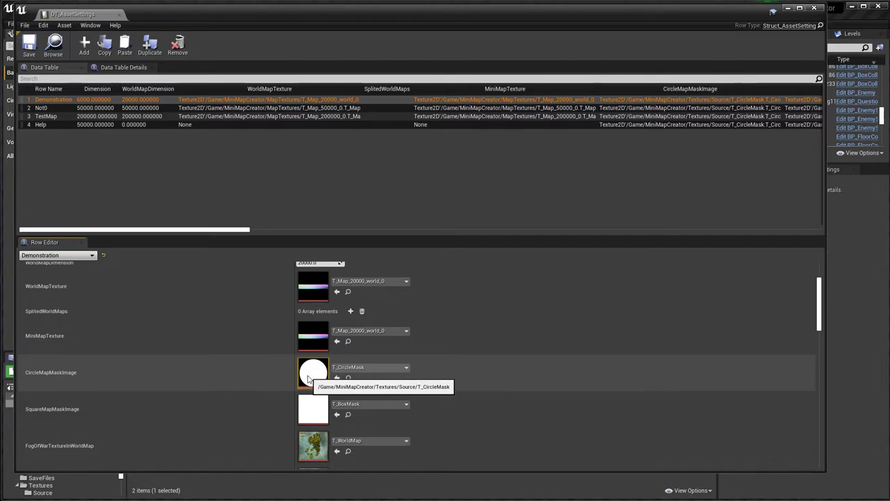
pyautogui.scroll(-6, 304, 379)
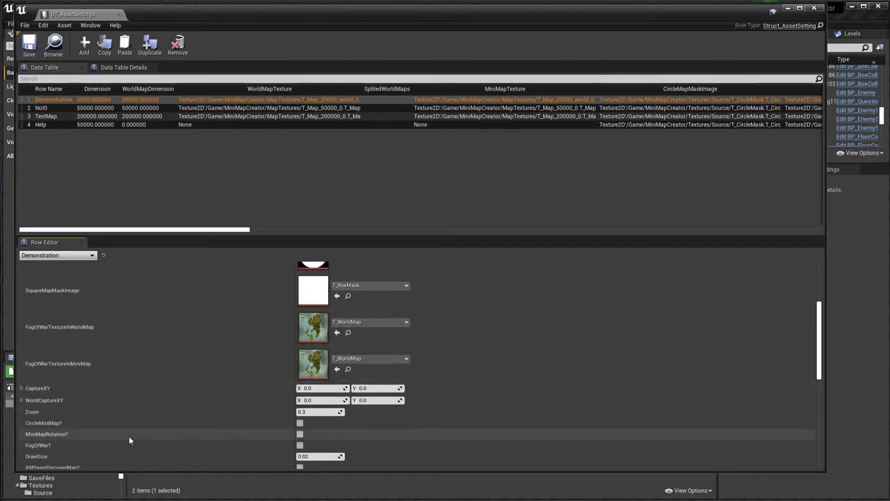
pyautogui.click(299, 424)
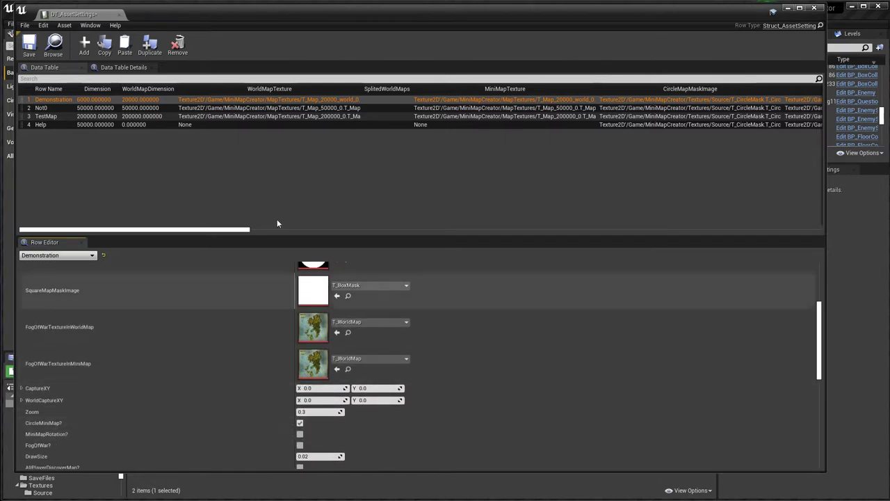
# Play the level preview to check the minimap's shape, and stop it.
pyautogui.moveTo(326, 14); pyautogui.dragTo(325, 68)
pyautogui.click(554, 42)
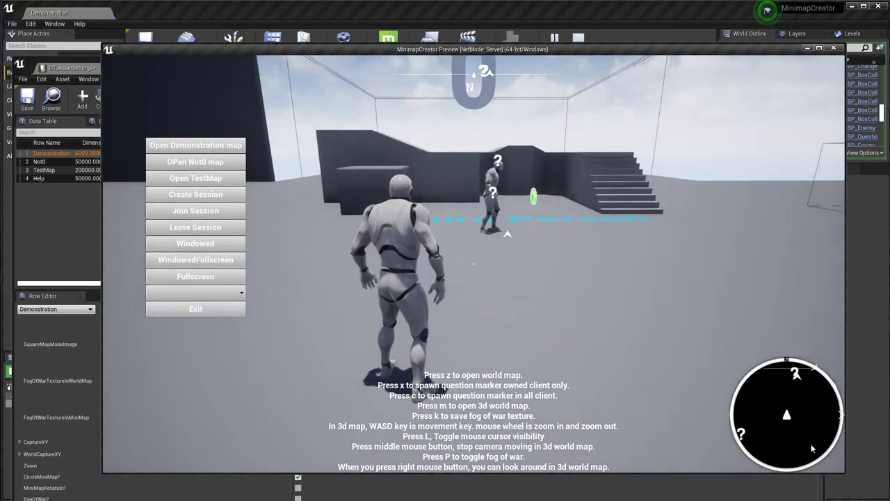
pyautogui.press('Escape')
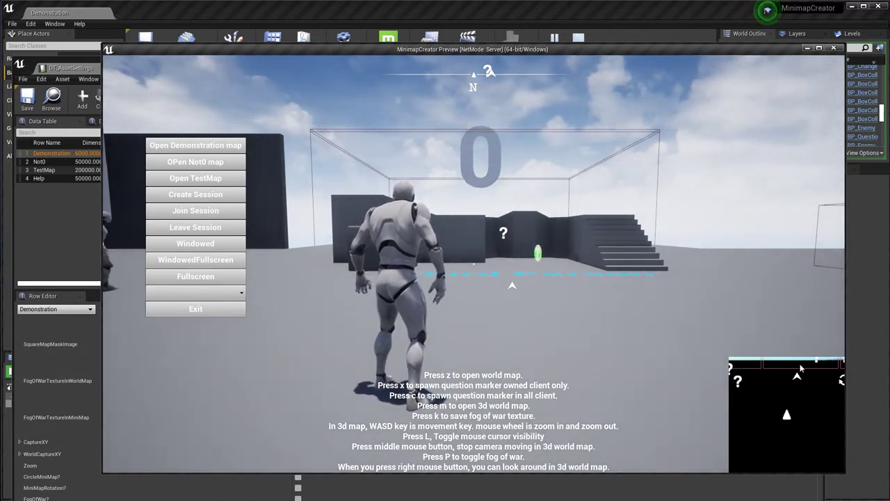
pyautogui.press('Escape')
# Assign T_BoxMask from the Textures/Source folder as the Demonstration row's CircleMapMaskImage.
pyautogui.scroll(2, 368, 382)
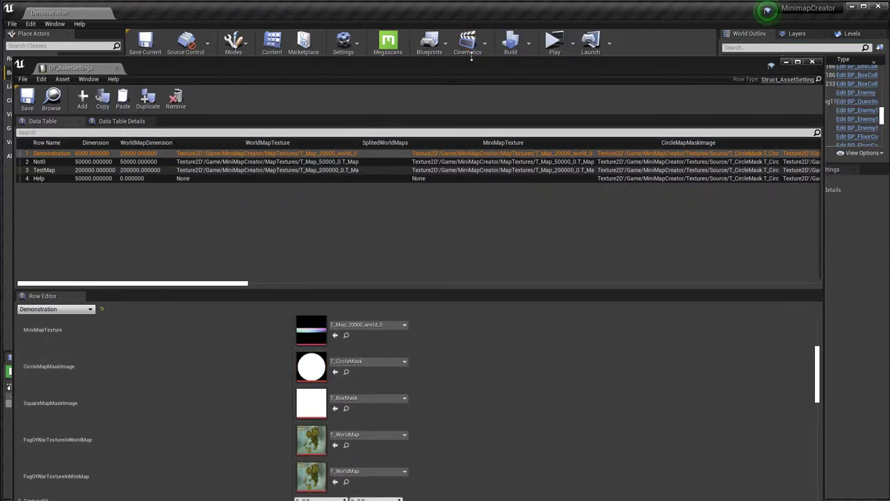
pyautogui.doubleClick(201, 68)
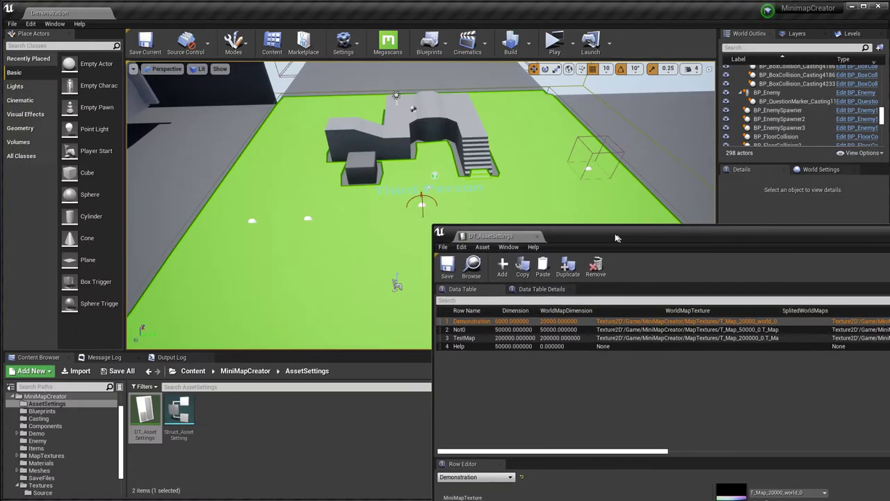
pyautogui.scroll(-2, 48, 484)
pyautogui.click(47, 455)
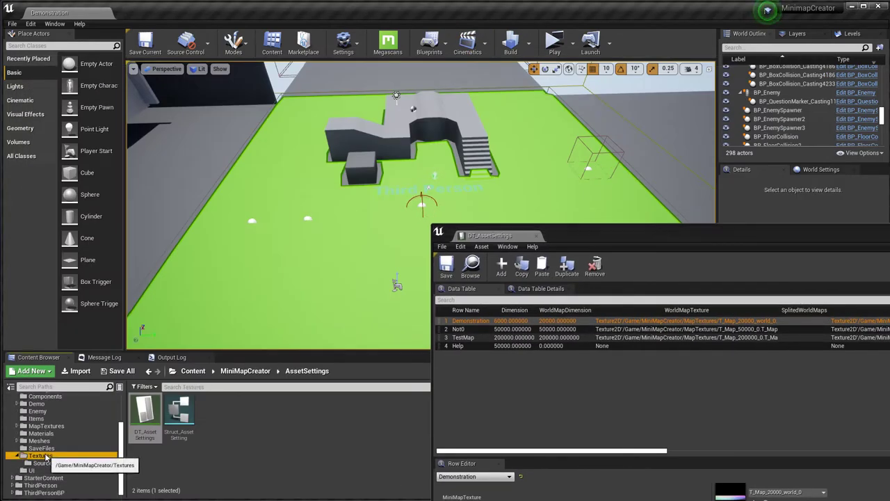
pyautogui.doubleClick(144, 410)
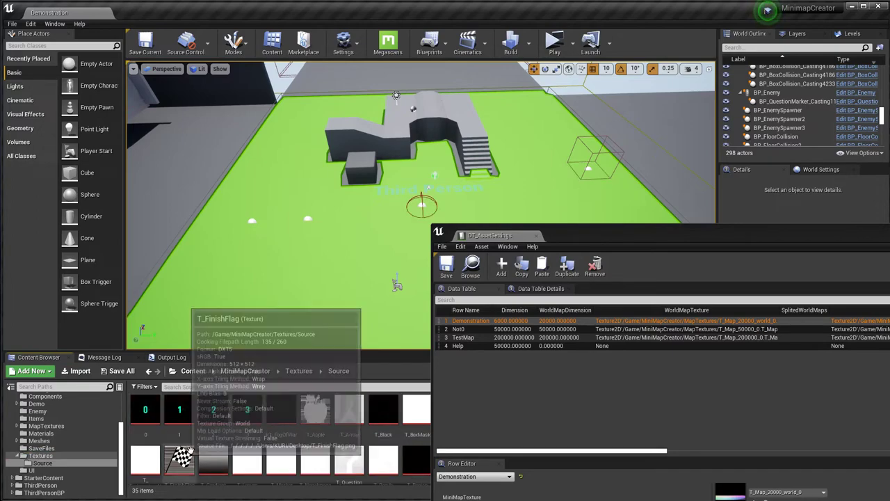
pyautogui.moveTo(616, 236); pyautogui.dragTo(649, 105)
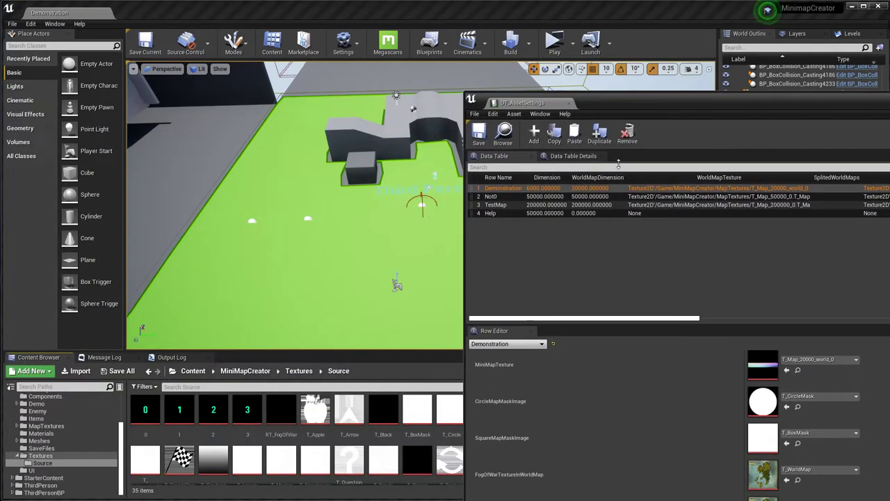
pyautogui.moveTo(417, 410); pyautogui.dragTo(758, 403)
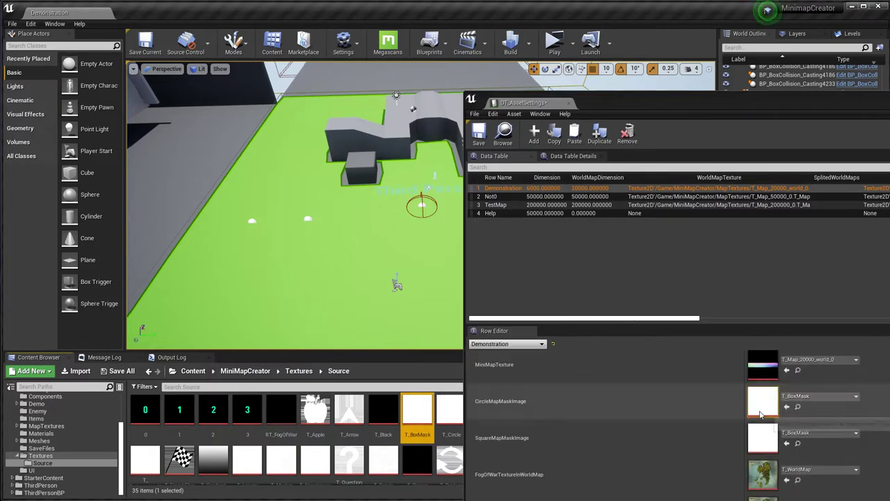
# Enable CircleMiniMap? for the Demonstration row and save the data table.
pyautogui.doubleClick(769, 105)
pyautogui.scroll(-3, 309, 302)
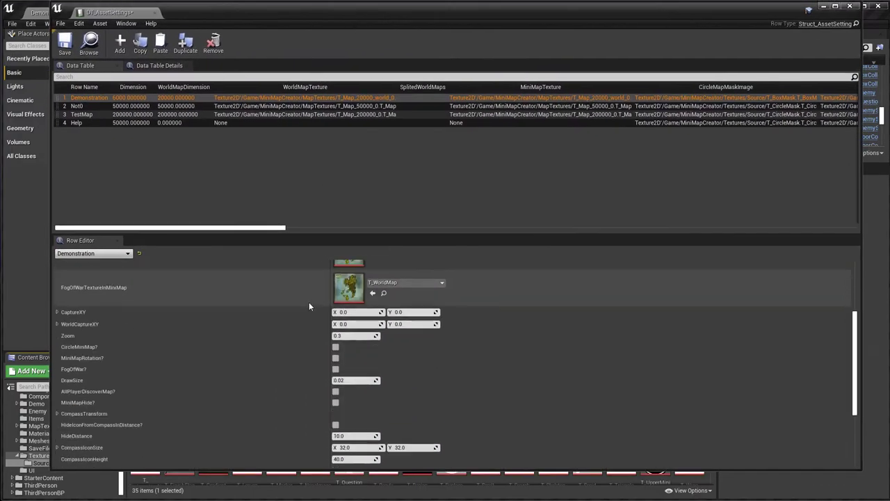
pyautogui.click(335, 347)
pyautogui.click(72, 50)
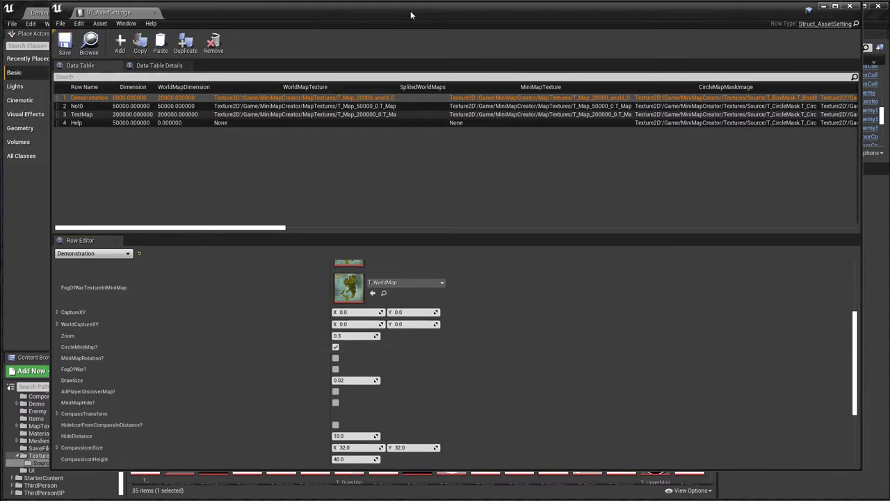
# Play the level preview to check how the circle minimap looks with the box mask.
pyautogui.doubleClick(410, 10)
pyautogui.click(554, 54)
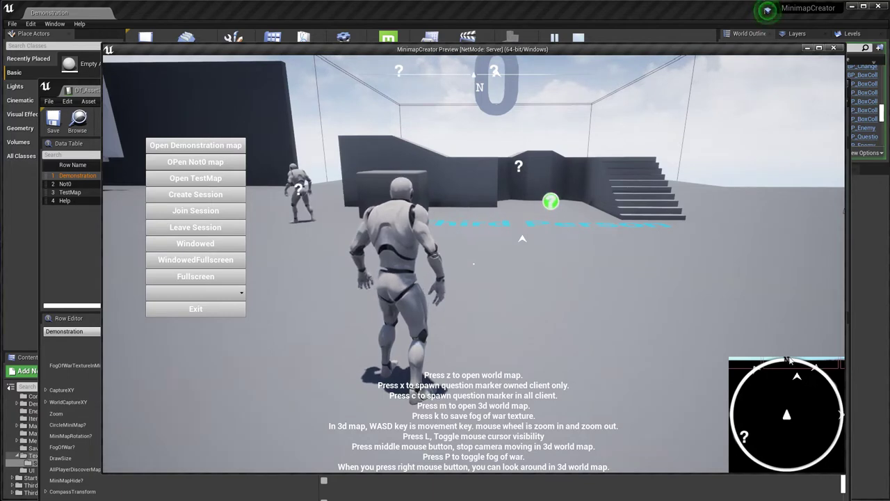
pyautogui.press('Escape')
# Assign T_CircleMask as the Demonstration row's CircleMapMaskImage and save the data table.
pyautogui.scroll(5, 375, 369)
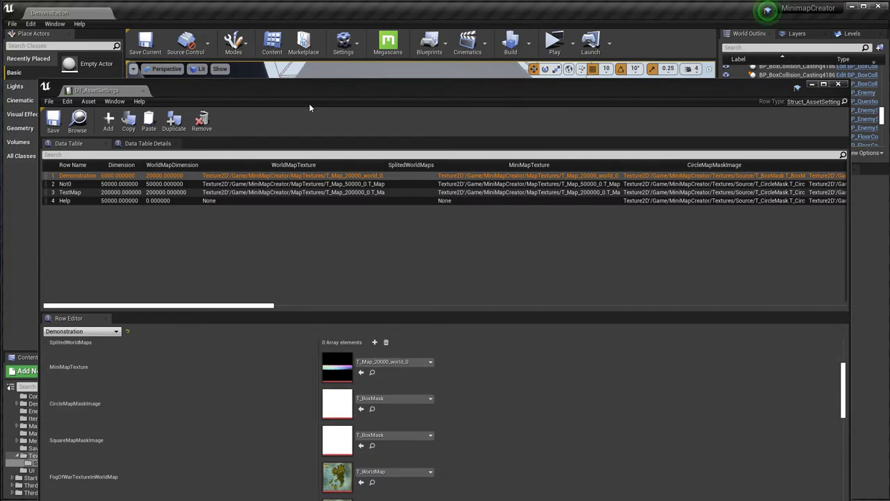
pyautogui.moveTo(317, 88); pyautogui.dragTo(719, 170)
pyautogui.moveTo(481, 415); pyautogui.dragTo(819, 480)
pyautogui.doubleClick(749, 171)
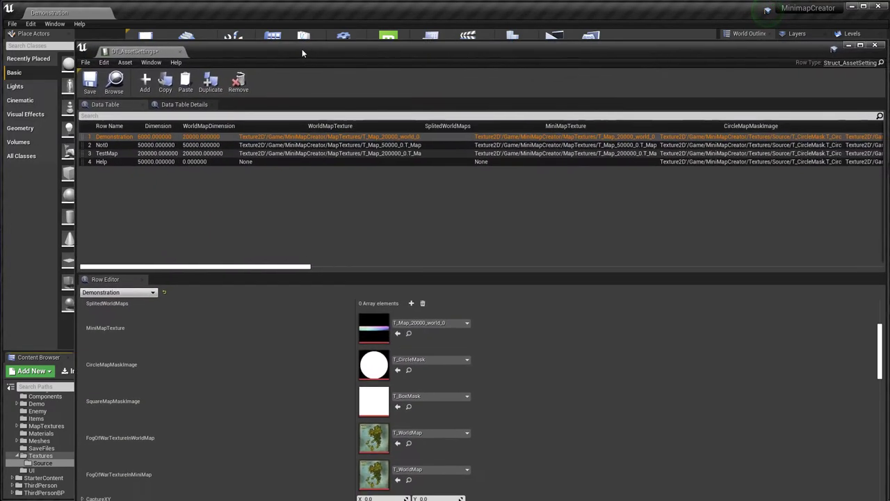
pyautogui.click(60, 54)
# Play the level preview to check the circle-masked minimap, and review the row's fog of war textures.
pyautogui.doubleClick(294, 27)
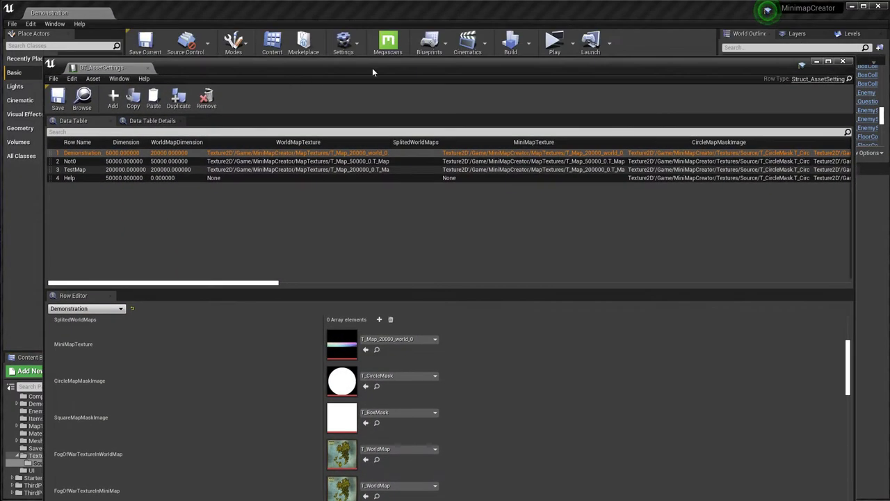
pyautogui.click(556, 40)
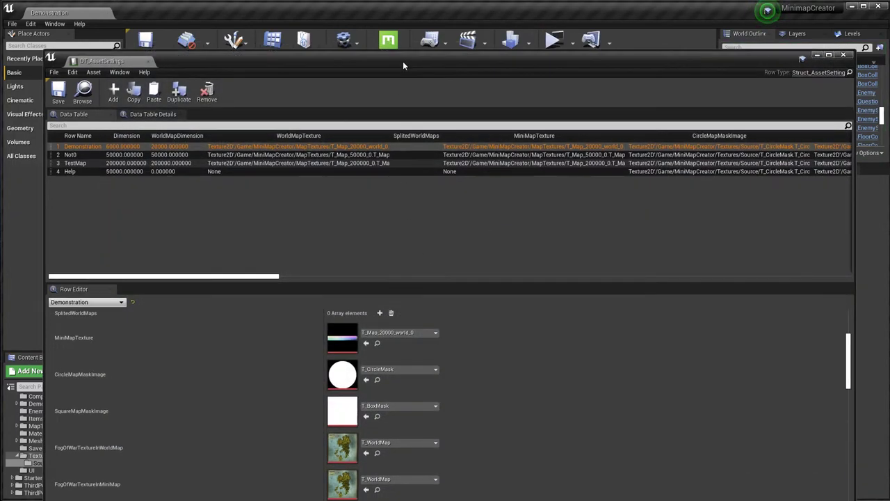
pyautogui.doubleClick(402, 62)
pyautogui.scroll(-2, 362, 375)
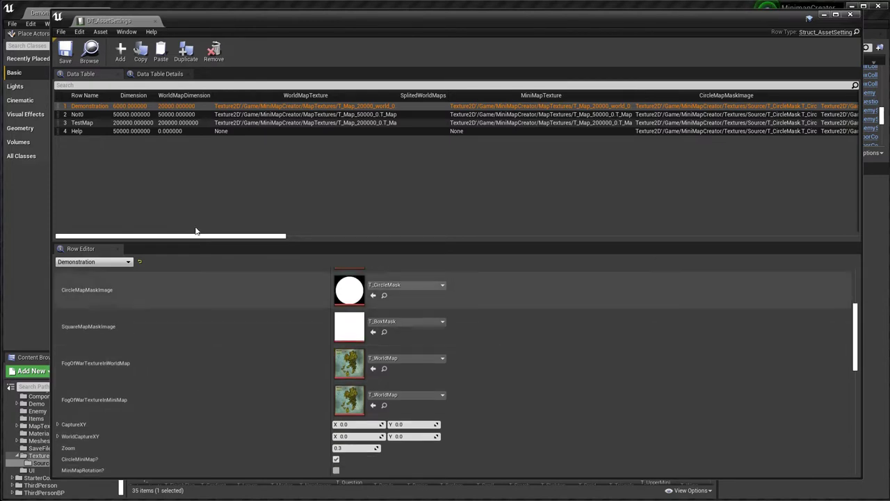
# Play the level preview and open the world map to inspect it, and stop the preview.
pyautogui.click(824, 15)
pyautogui.click(553, 38)
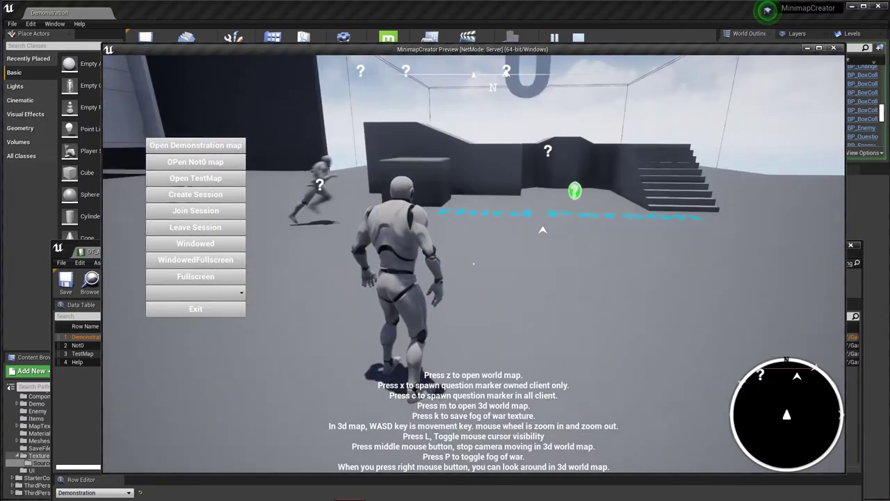
pyautogui.press('z')
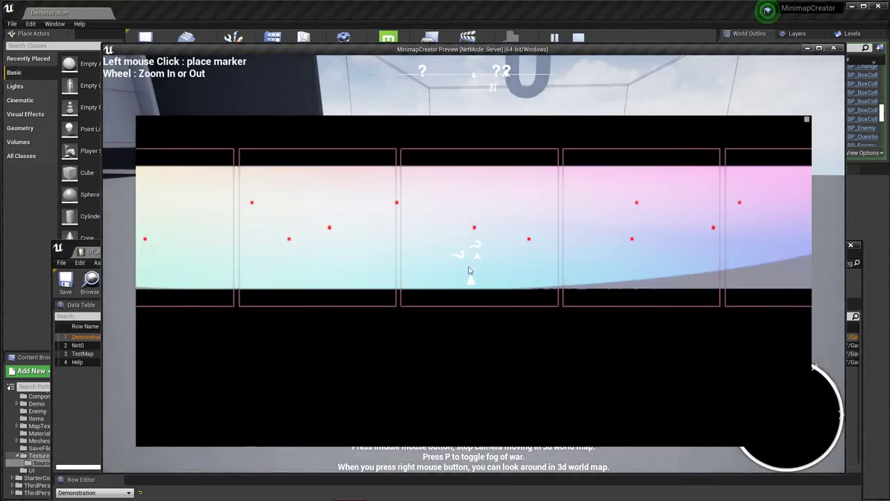
pyautogui.press('Escape')
# Enable the FogOfWar? option for the Demonstration row.
pyautogui.moveTo(492, 251); pyautogui.dragTo(468, 42)
pyautogui.scroll(-3, 333, 379)
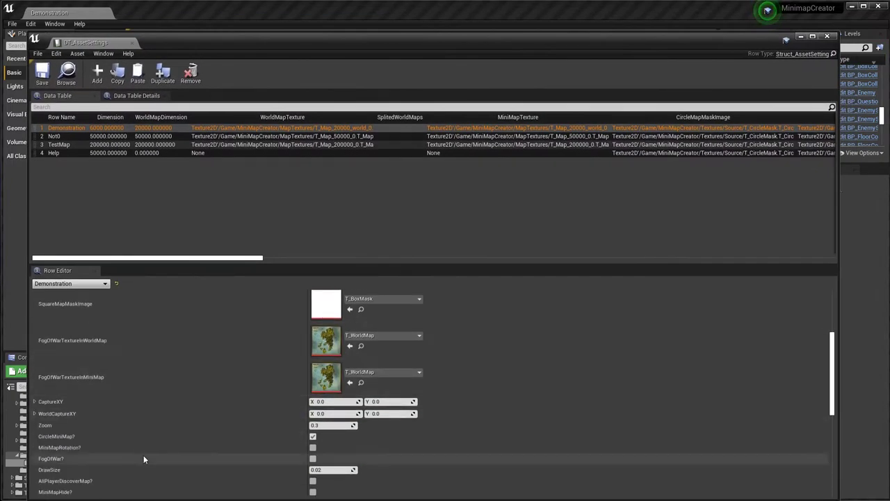
pyautogui.click(315, 461)
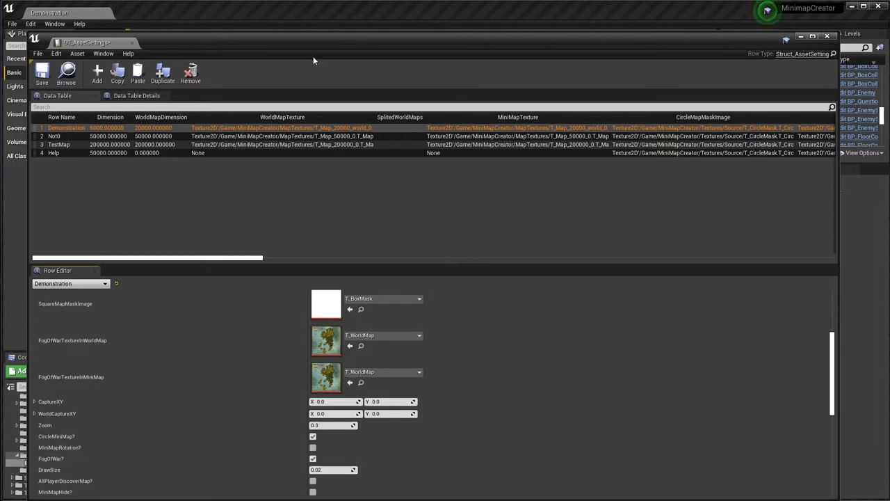
# Play the level preview to check the fog of war on the minimap.
pyautogui.moveTo(367, 44); pyautogui.dragTo(363, 135)
pyautogui.click(554, 45)
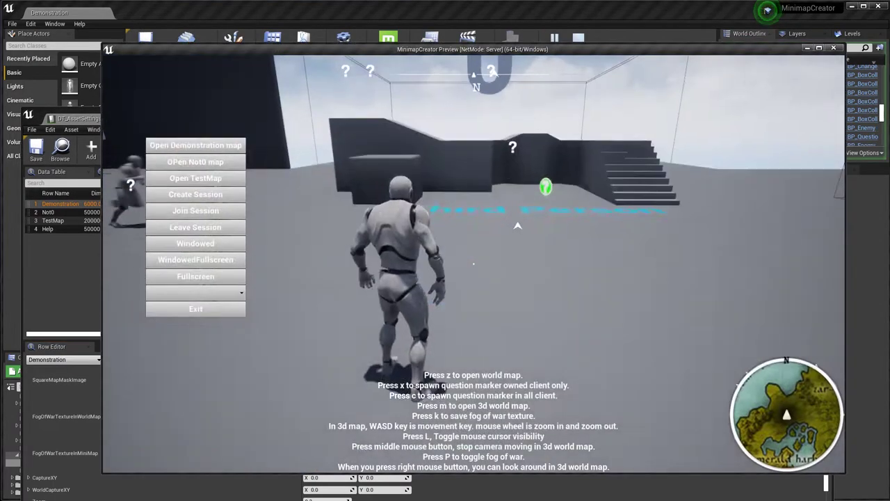
pyautogui.press('m')
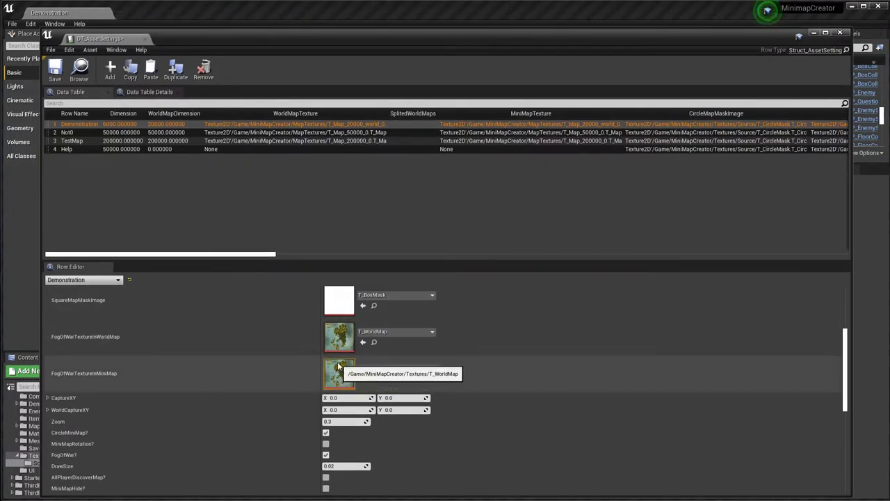
# Replay the level preview with the mouse cursor shown to inspect the fog-covered minimap, and stop it.
pyautogui.moveTo(363, 40); pyautogui.dragTo(351, 157)
pyautogui.click(556, 43)
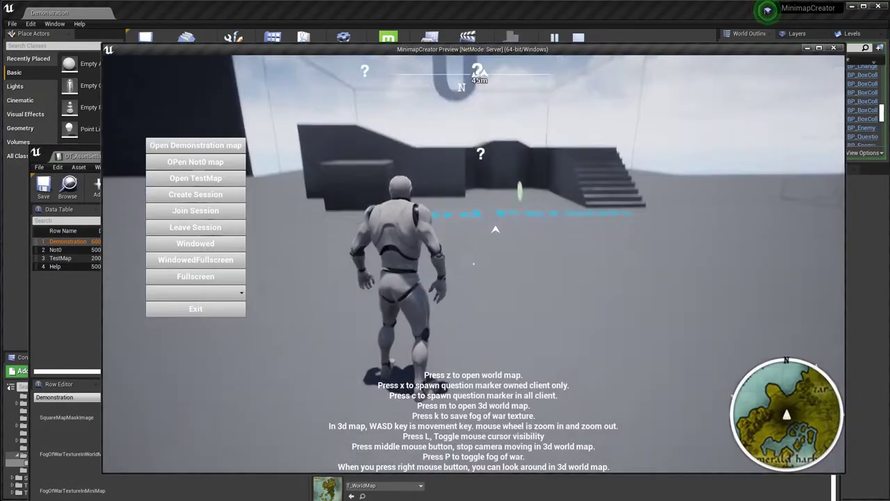
pyautogui.press('l')
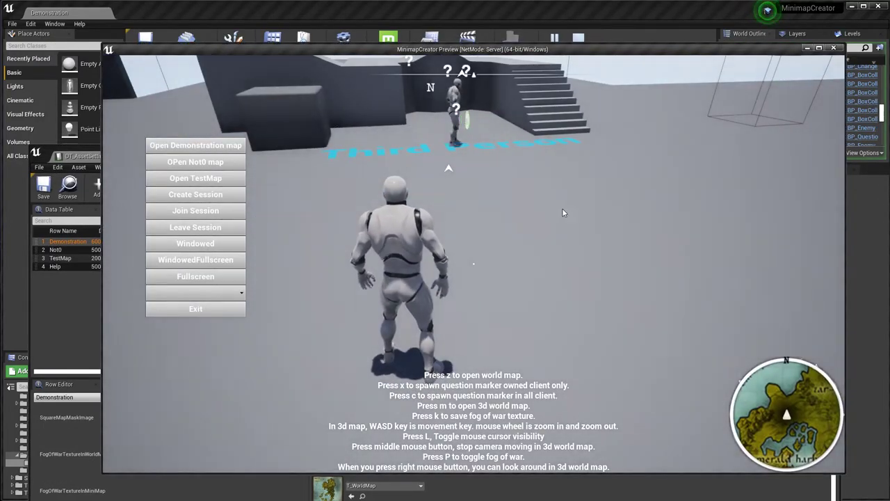
pyautogui.press('Escape')
# Set the Demonstration row's Zoom to 1.0 and save the data table.
pyautogui.moveTo(426, 159); pyautogui.dragTo(427, 32)
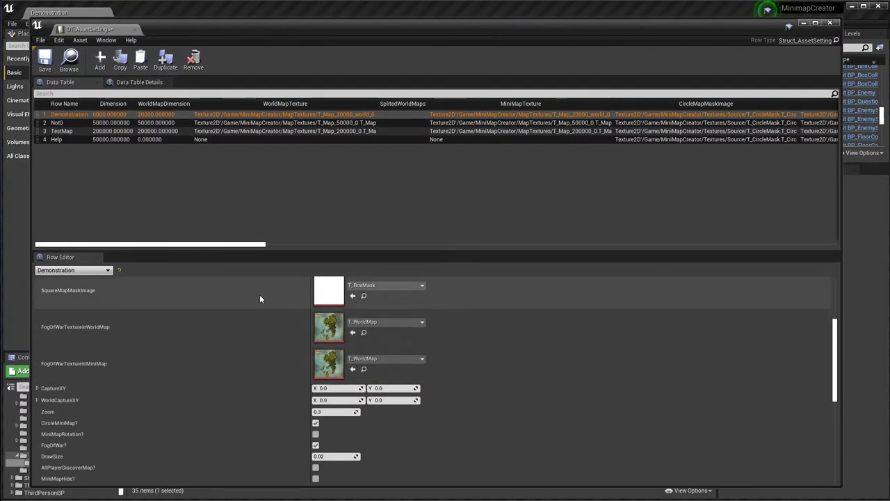
pyautogui.scroll(-1, 115, 381)
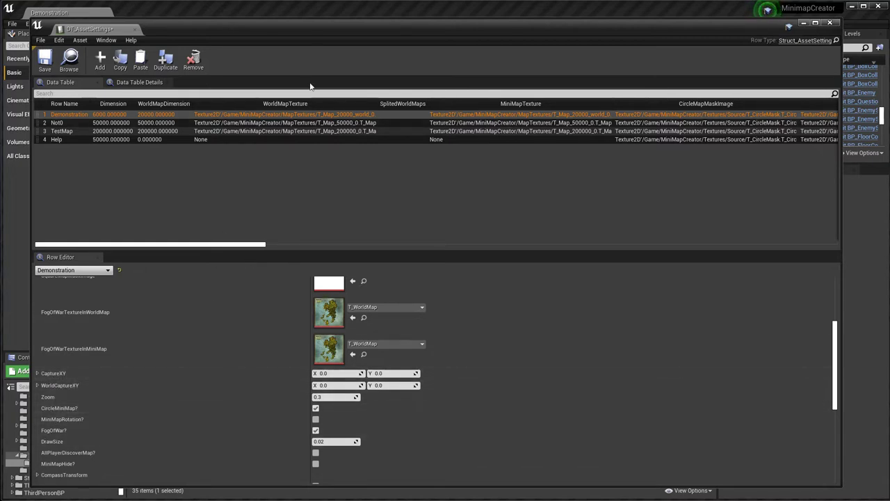
pyautogui.moveTo(319, 23); pyautogui.dragTo(307, 15)
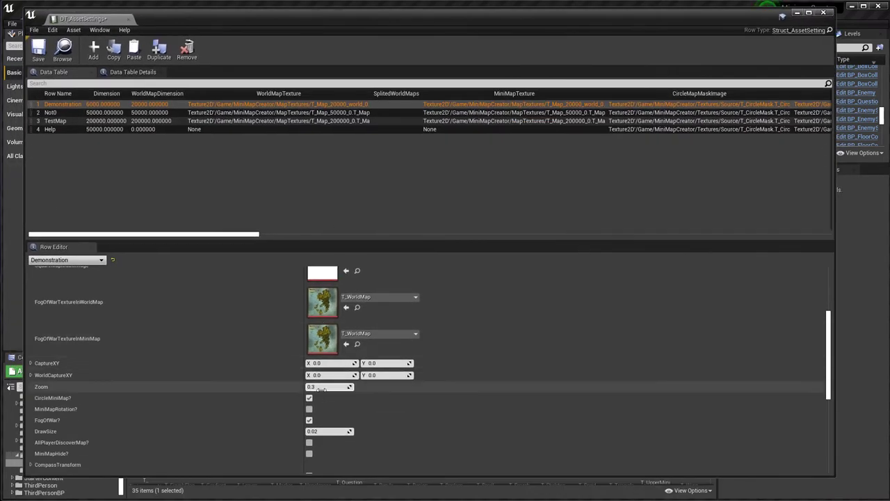
pyautogui.press('Return')
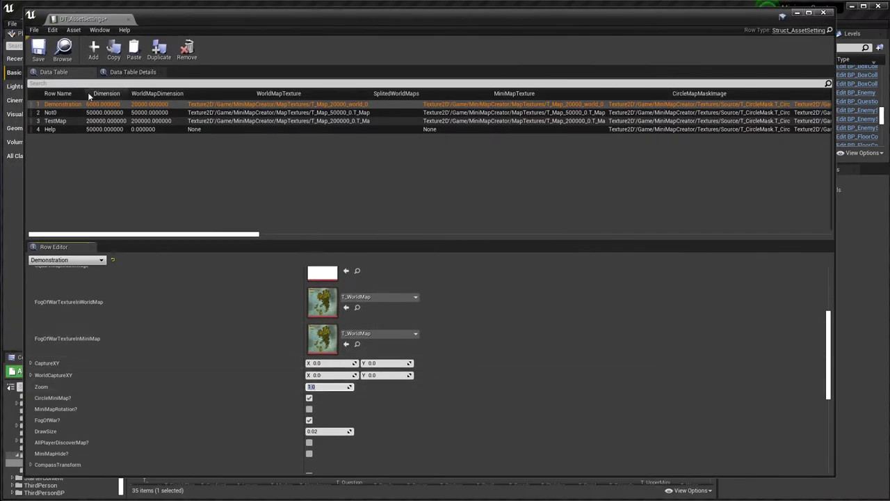
pyautogui.click(38, 50)
# Play the level preview to check the minimap's zoom level, and stop it.
pyautogui.moveTo(260, 22); pyautogui.dragTo(265, 63)
pyautogui.click(553, 40)
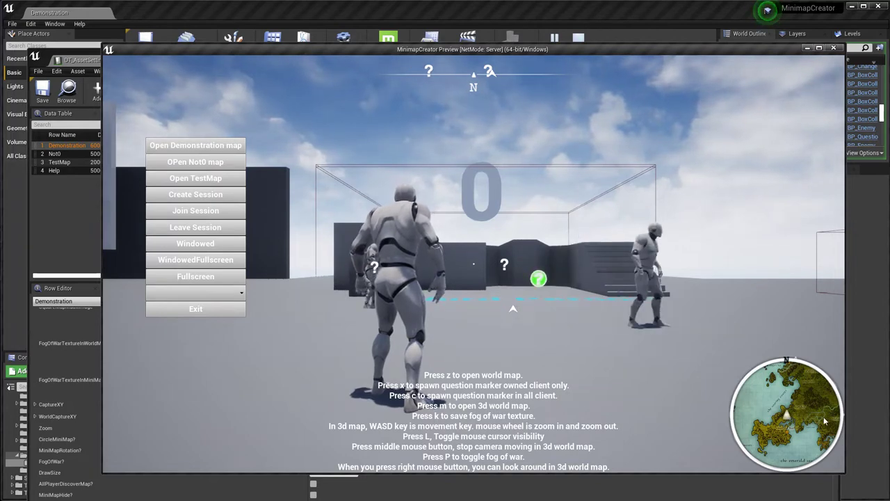
pyautogui.press('Escape')
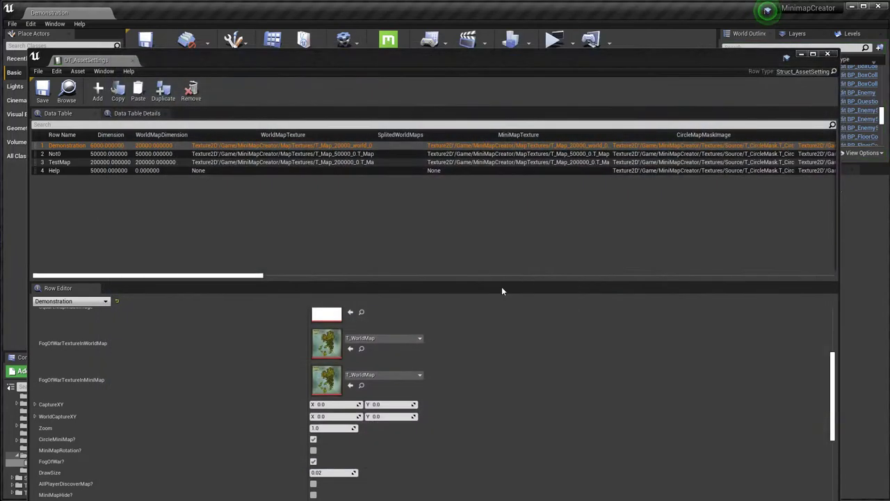
# Set the Demonstration row's Zoom to 0.1, save the data table, and check the minimap in the level preview.
pyautogui.click(325, 428)
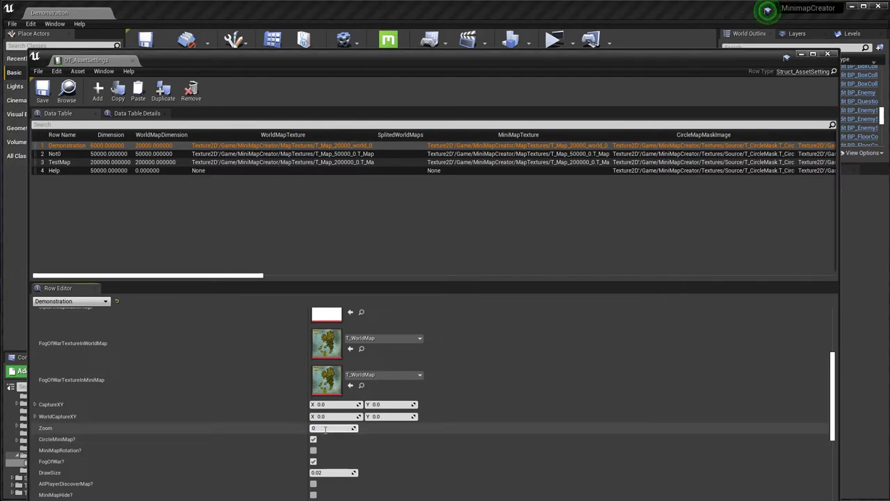
pyautogui.press('Return')
pyautogui.click(39, 91)
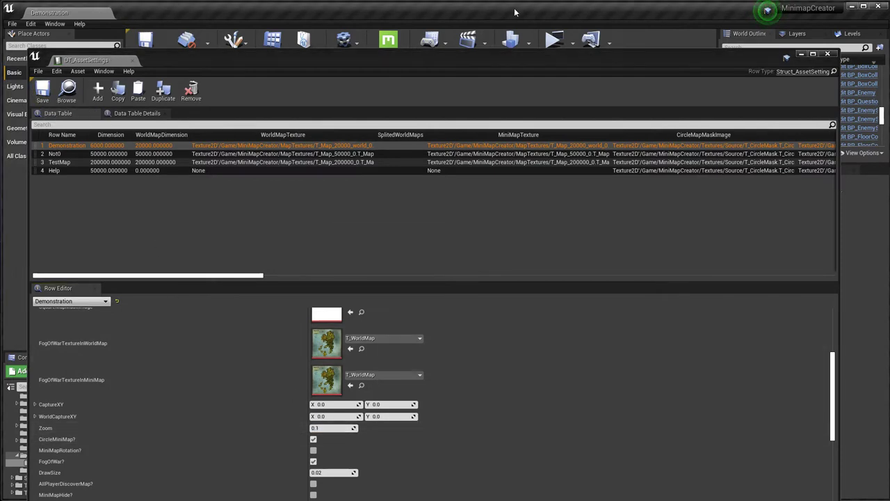
pyautogui.click(553, 37)
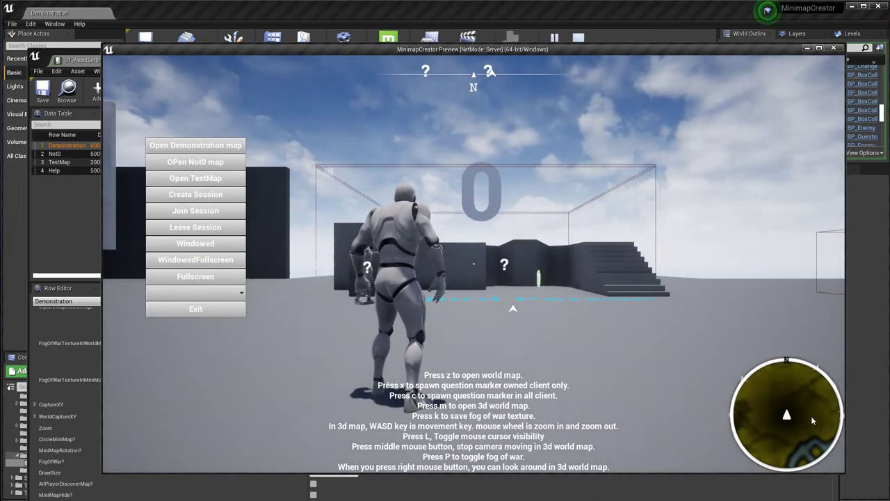
pyautogui.press('Escape')
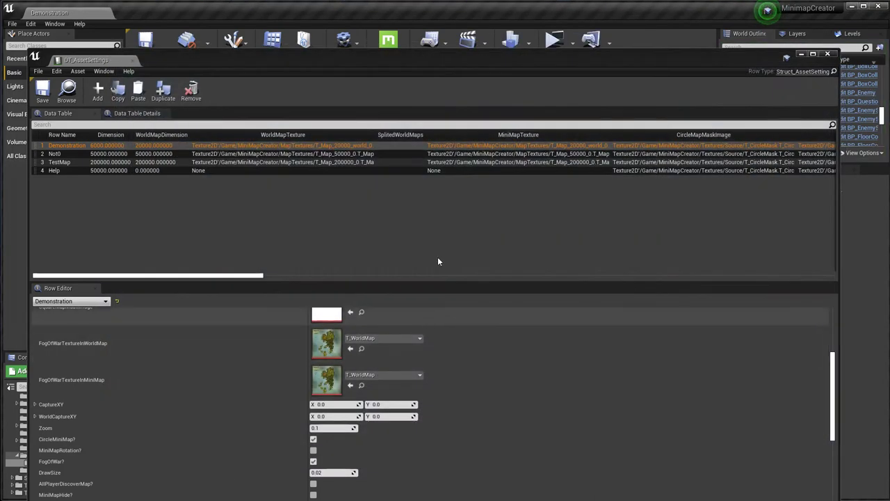
# Enable the MiniMapRotation? option for the Demonstration row.
pyautogui.moveTo(377, 59); pyautogui.dragTo(379, 21)
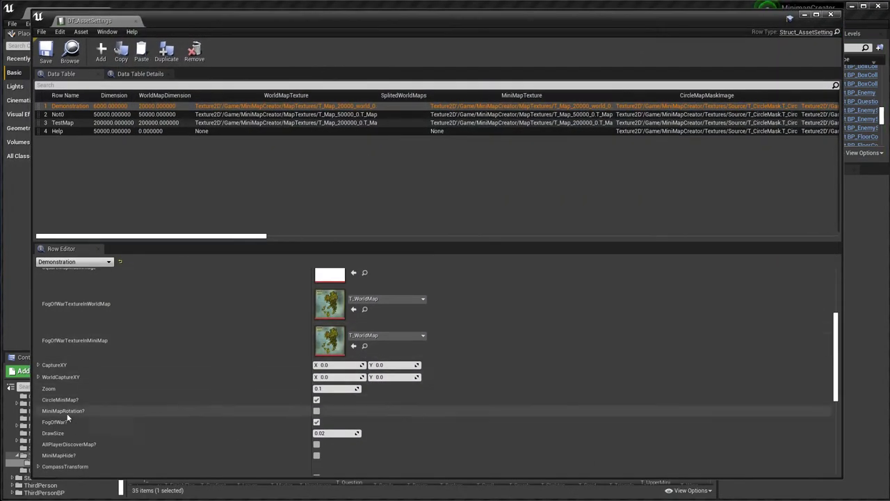
pyautogui.click(317, 411)
pyautogui.moveTo(339, 31); pyautogui.dragTo(309, 119)
# Play the level preview, turn the view and toggle mouse cursor visibility to inspect the minimap's rotation, and stop it.
pyautogui.click(555, 40)
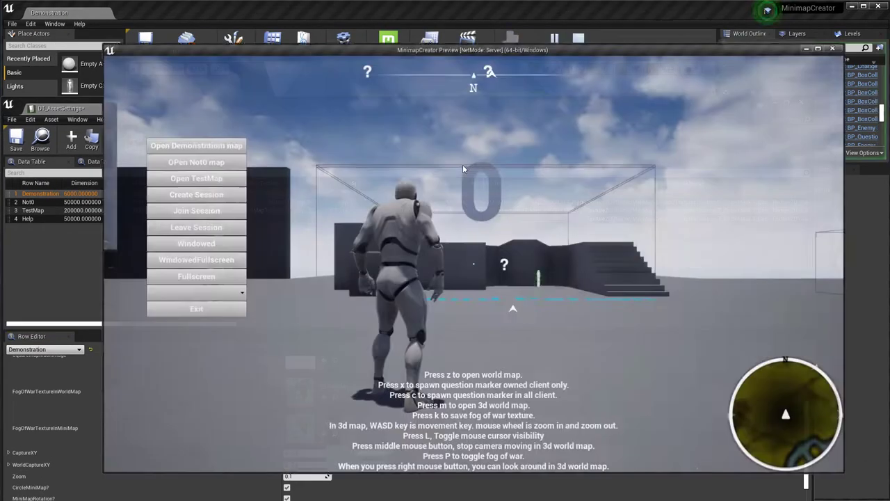
pyautogui.click(465, 169)
pyautogui.press('l')
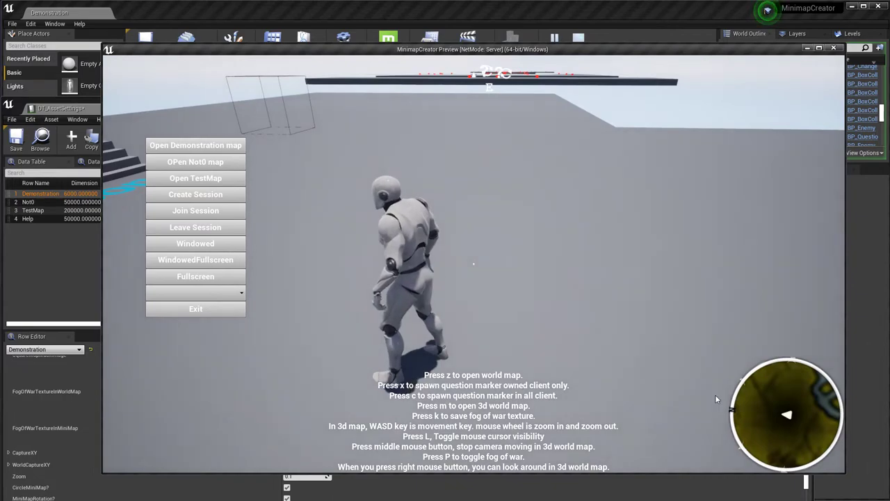
pyautogui.press('l')
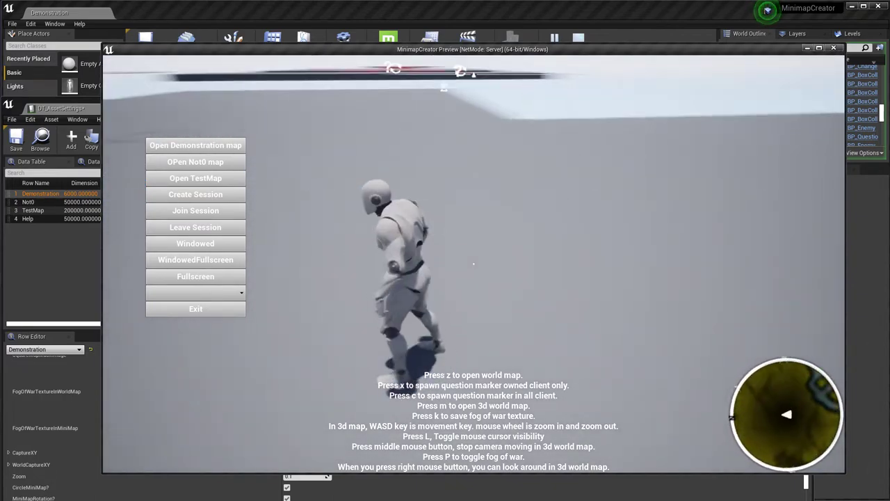
pyautogui.press('Escape')
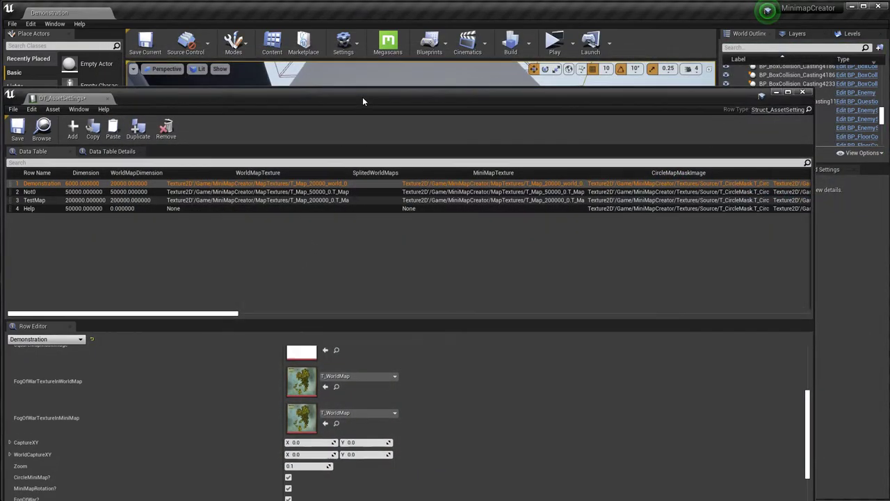
# Replay the level preview and move the character to check how the minimap rotates, and stop it.
pyautogui.moveTo(362, 102); pyautogui.dragTo(373, 30)
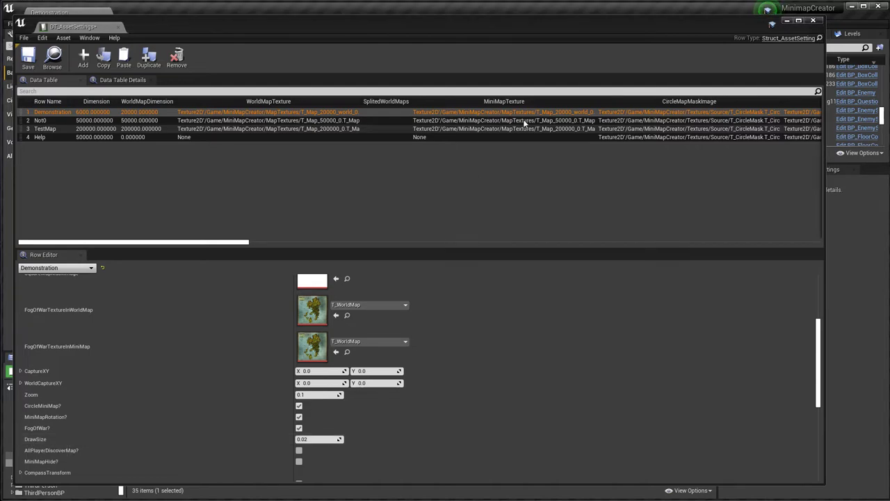
pyautogui.doubleClick(587, 22)
pyautogui.click(556, 40)
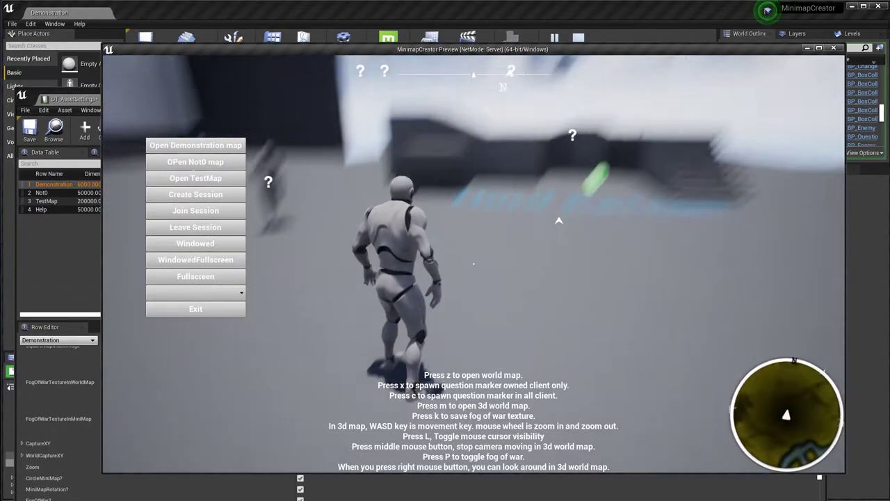
pyautogui.press('a')
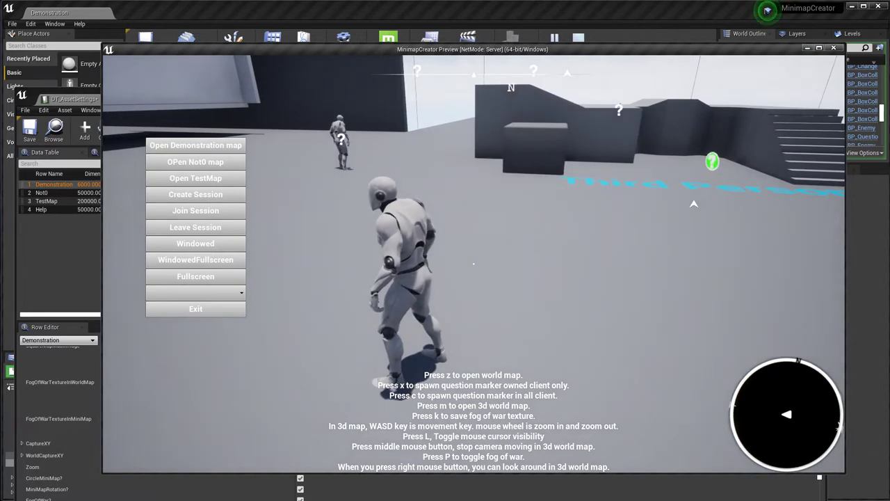
pyautogui.press('l')
pyautogui.press('Escape')
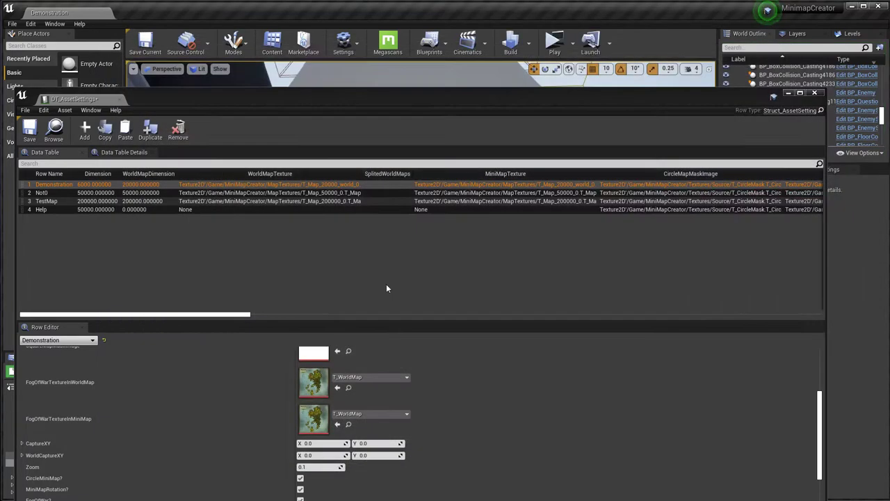
# Set the Demonstration row's Zoom to 0.5 and save the data table.
pyautogui.moveTo(398, 97); pyautogui.dragTo(410, 14)
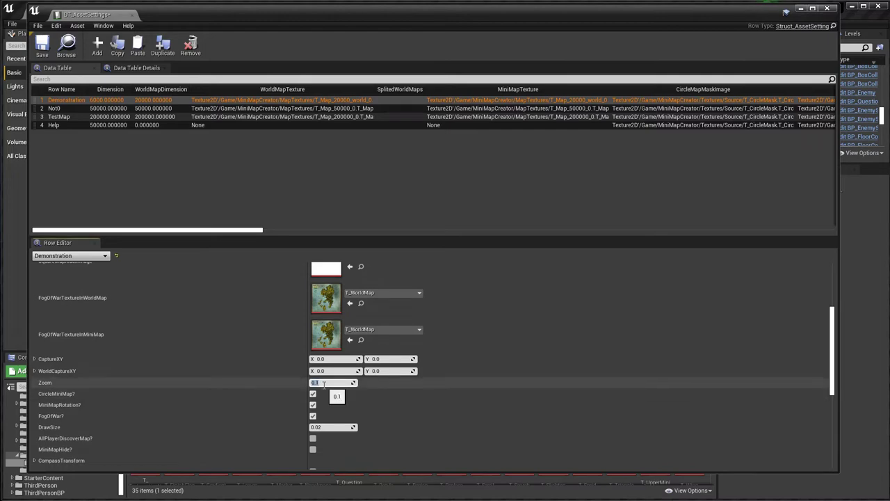
pyautogui.click(41, 51)
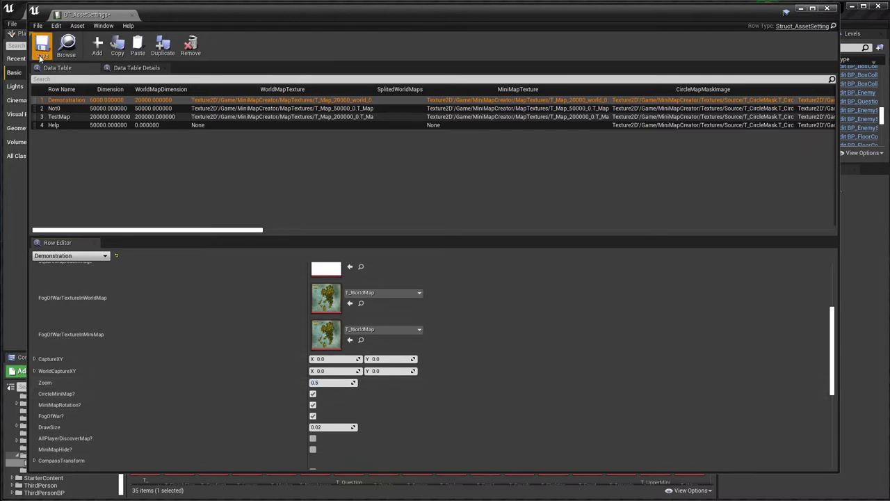
pyautogui.moveTo(292, 8); pyautogui.dragTo(282, 51)
# Play the level preview and run the character in several directions to check the minimap's zoom and fog clearing, and stop it.
pyautogui.click(563, 36)
pyautogui.click(564, 36)
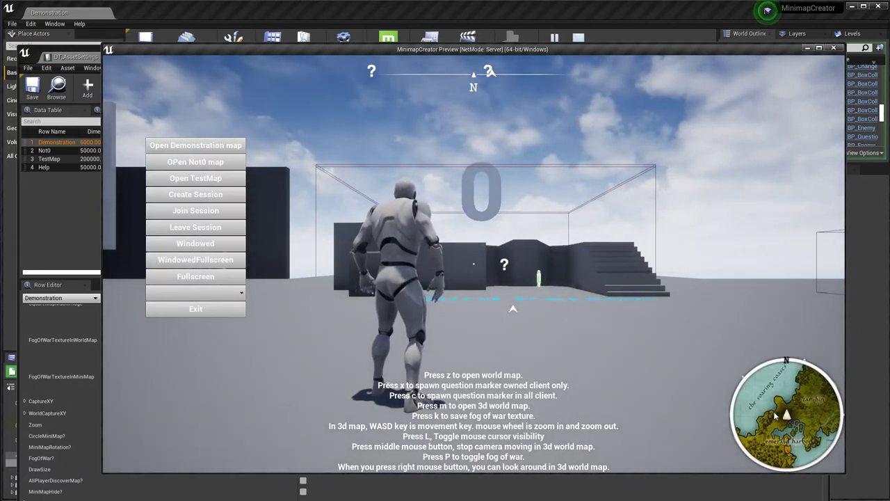
pyautogui.click(620, 285)
pyautogui.press('a')
pyautogui.press('w')
pyautogui.press('d')
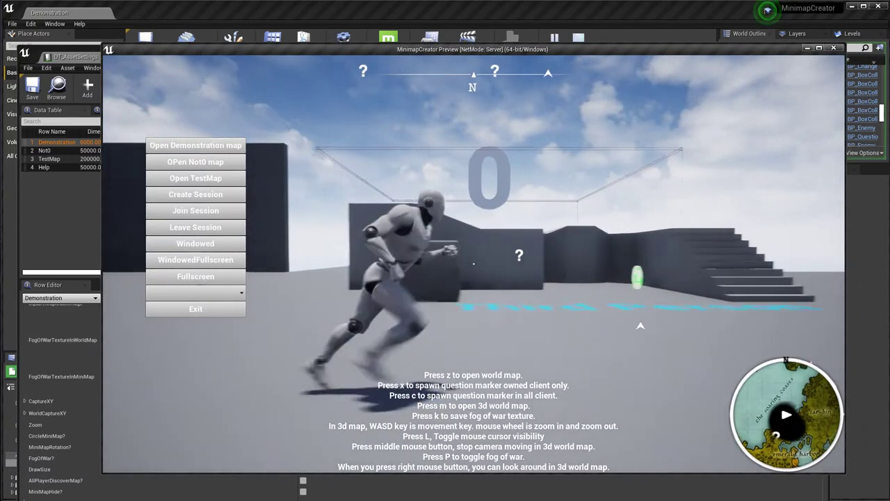
pyautogui.press('s')
pyautogui.press('a')
pyautogui.press('w')
pyautogui.press('Escape')
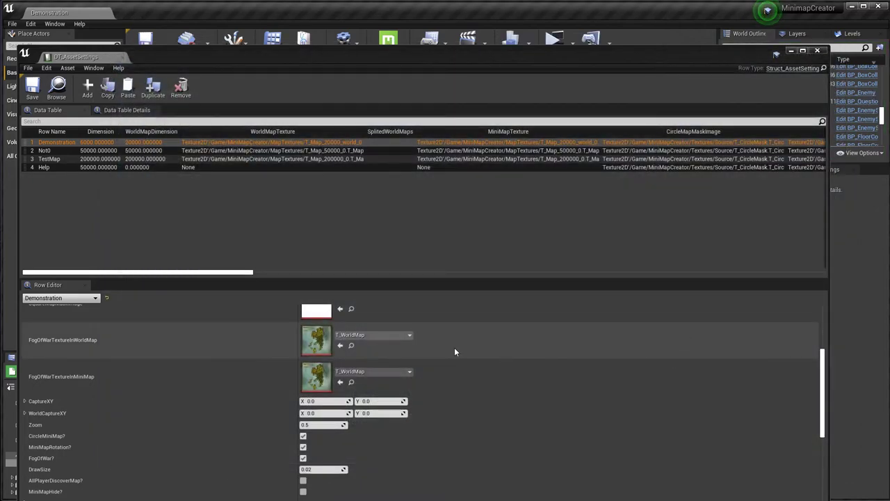
# Set the Demonstration row's DrawSize to 0.5 and save the data table.
pyautogui.click(319, 469)
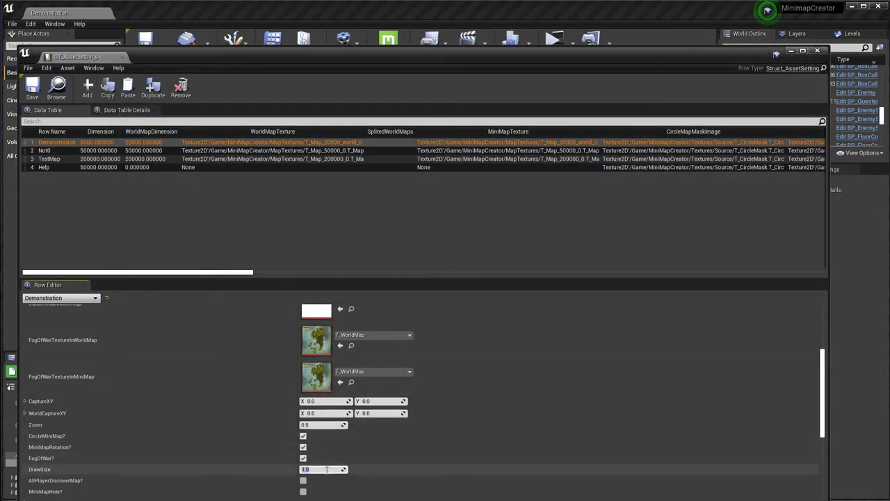
pyautogui.write('0.5')
pyautogui.press('Return')
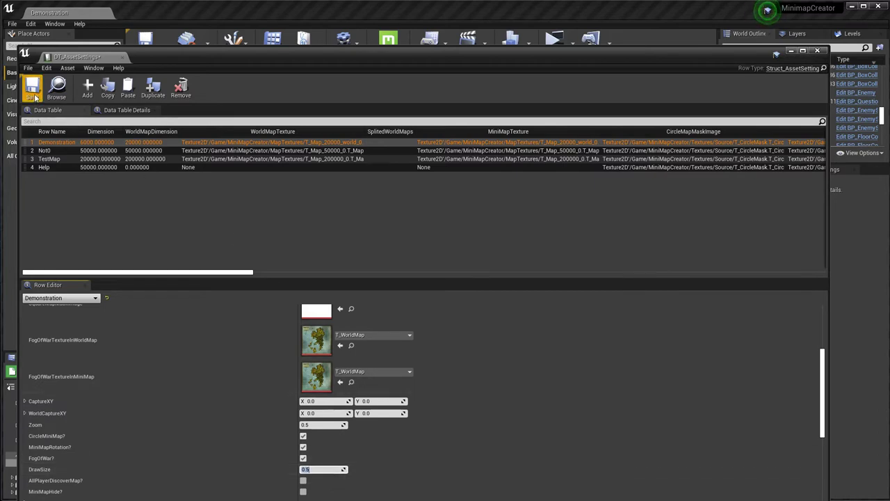
pyautogui.click(32, 87)
# Play the level preview, open the world map and toggle the fog of war to check the cleared area, and stop it.
pyautogui.click(554, 39)
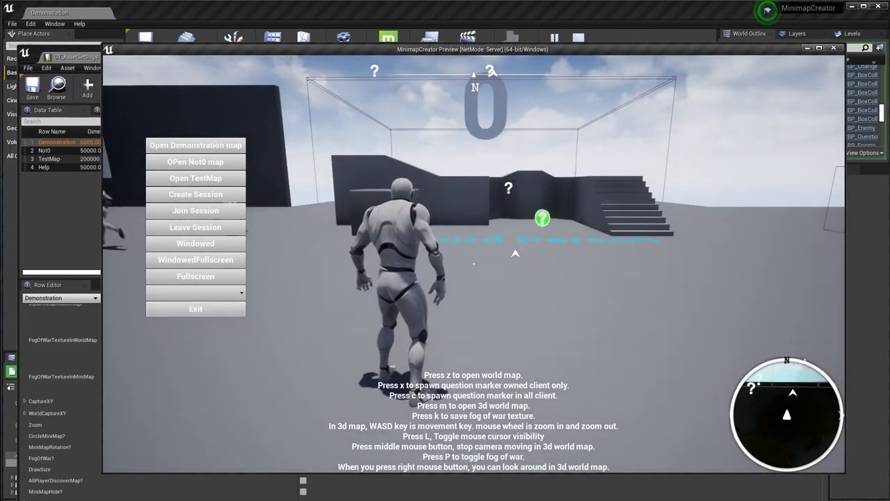
pyautogui.press('z')
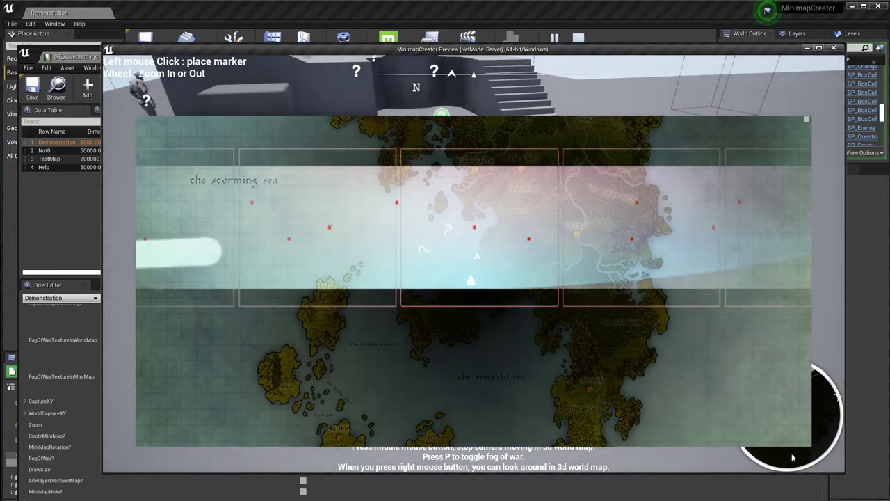
pyautogui.press('p')
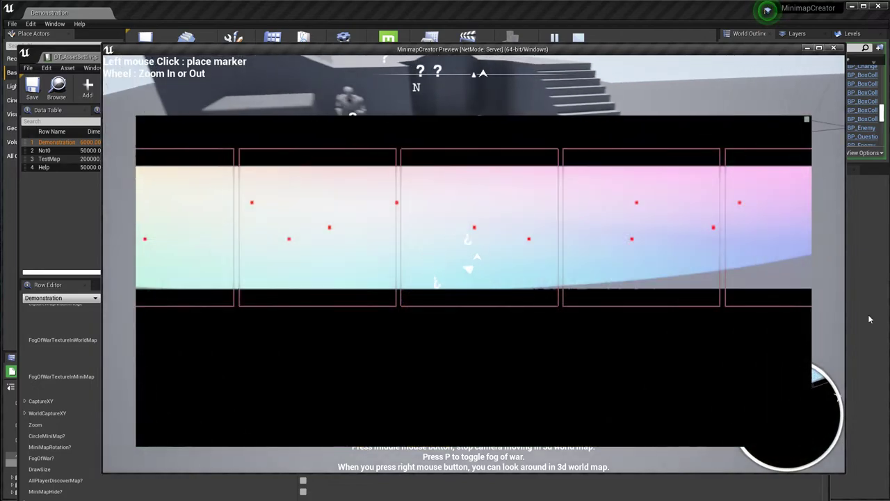
pyautogui.press('Escape')
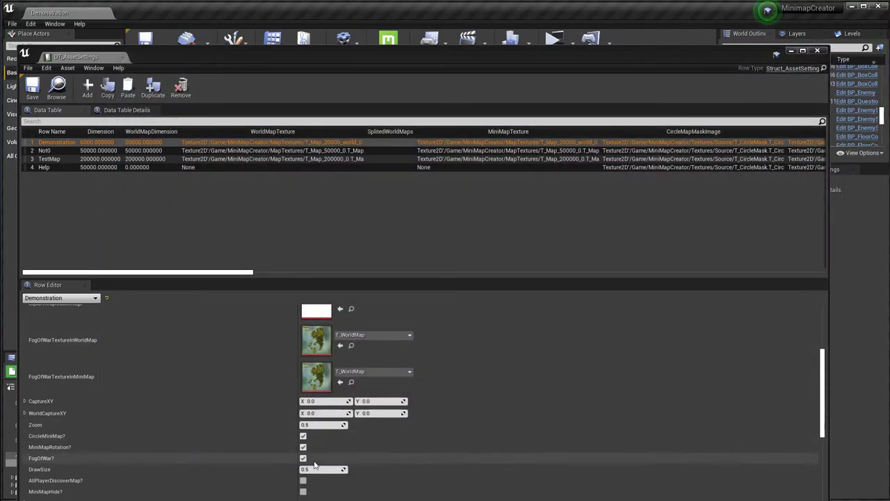
# Set the Demonstration row's DrawSize to 0.05 and save the data table.
pyautogui.click(315, 468)
pyautogui.write('0.')
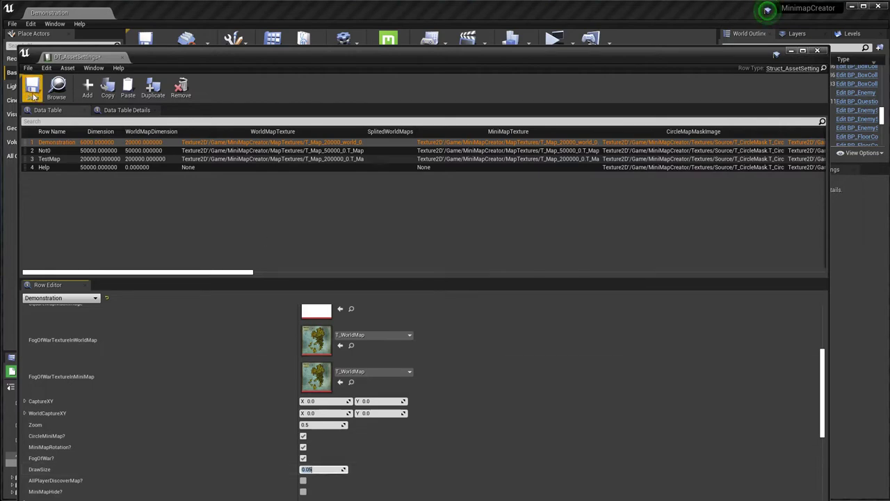
pyautogui.click(32, 89)
# Play the level preview, run the character around and open the world map to compare the cleared fog area, and stop it.
pyautogui.click(553, 40)
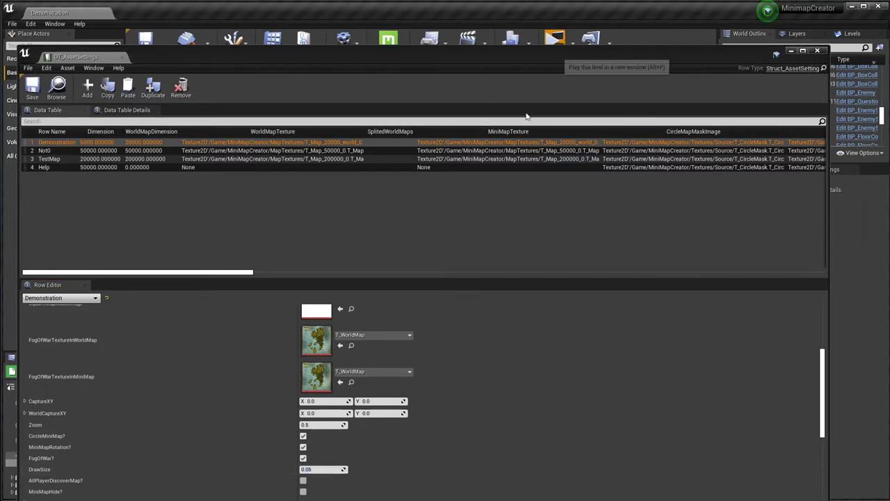
pyautogui.press('a')
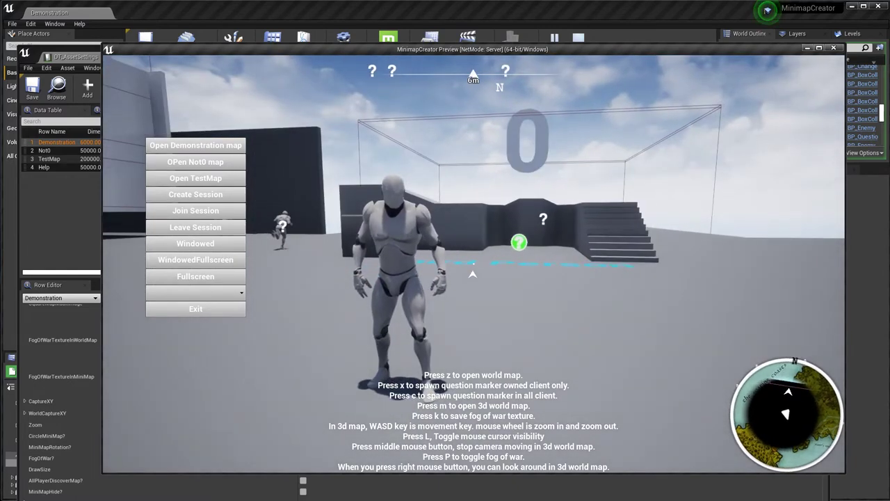
pyautogui.press('d')
pyautogui.press('w')
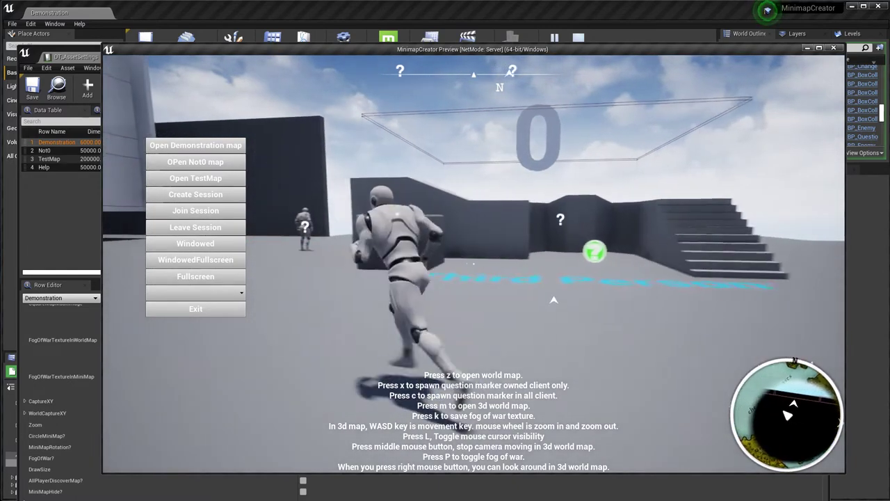
pyautogui.press('z')
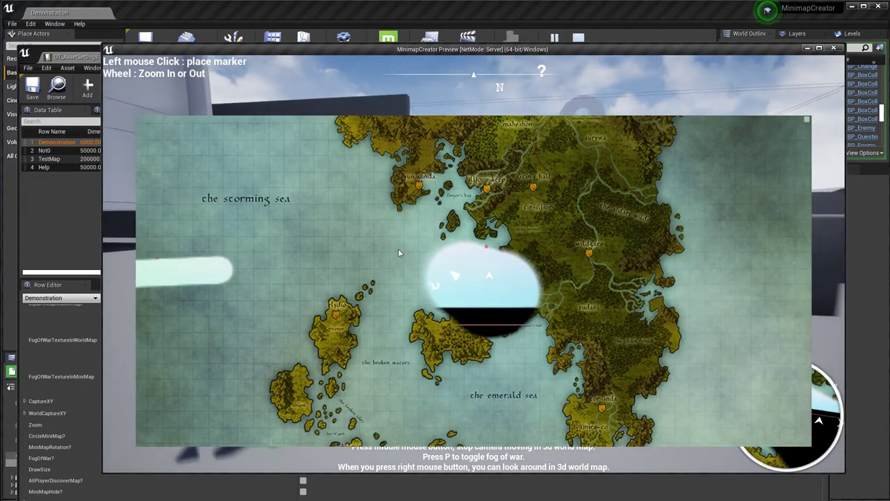
pyautogui.press('Escape')
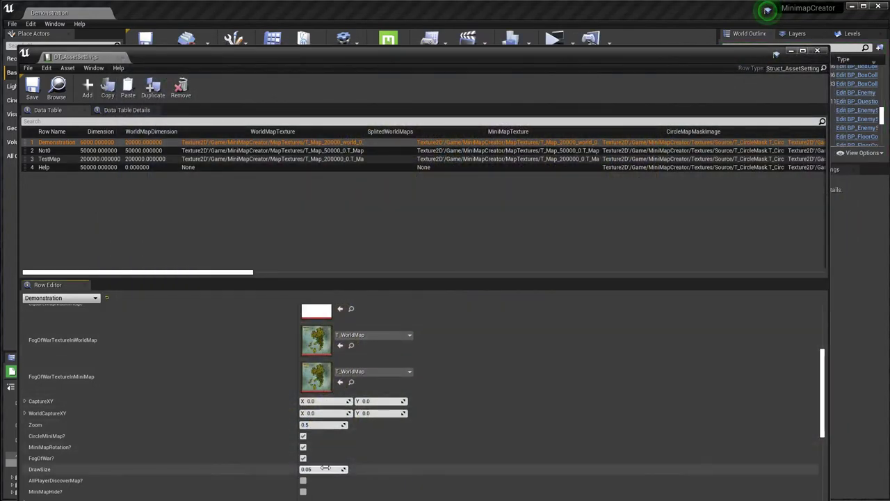
# Set the Demonstration row's DrawSize to 0.01 and save the data table.
pyautogui.click(326, 468)
pyautogui.write('0.01')
pyautogui.press('Return')
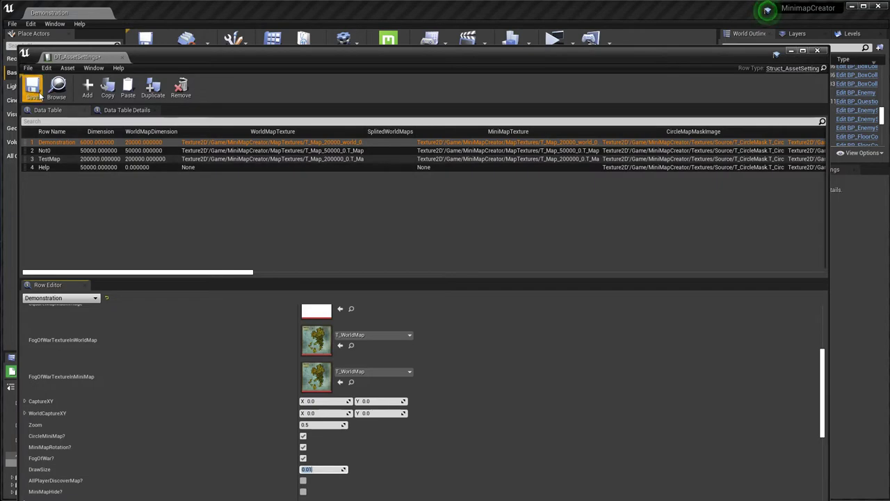
pyautogui.click(32, 91)
# Play the level preview and open the world map to examine the fog area cleared around the character, and stop it.
pyautogui.click(555, 38)
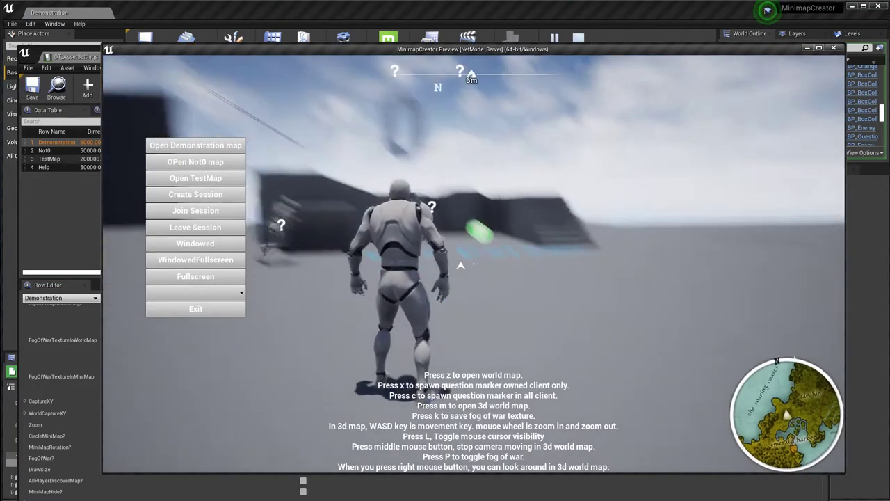
pyautogui.press('z')
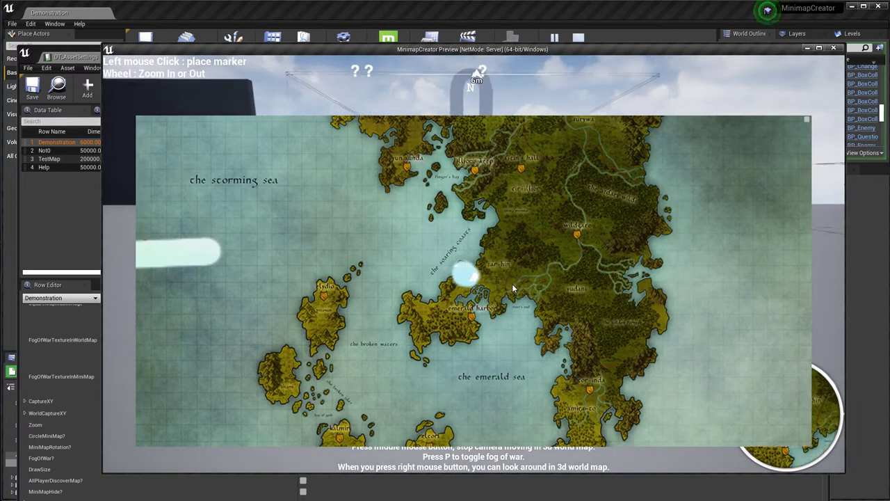
pyautogui.press('Escape')
pyautogui.moveTo(358, 56); pyautogui.dragTo(357, 22)
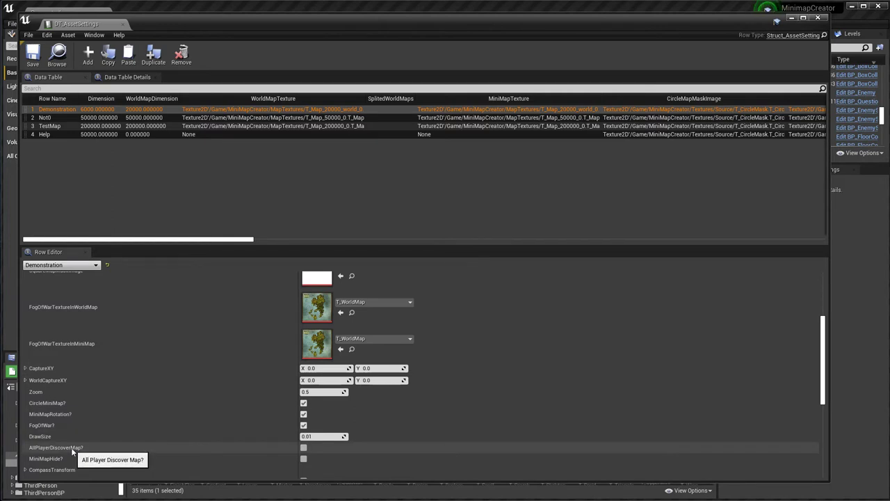
pyautogui.moveTo(323, 26); pyautogui.dragTo(315, 51)
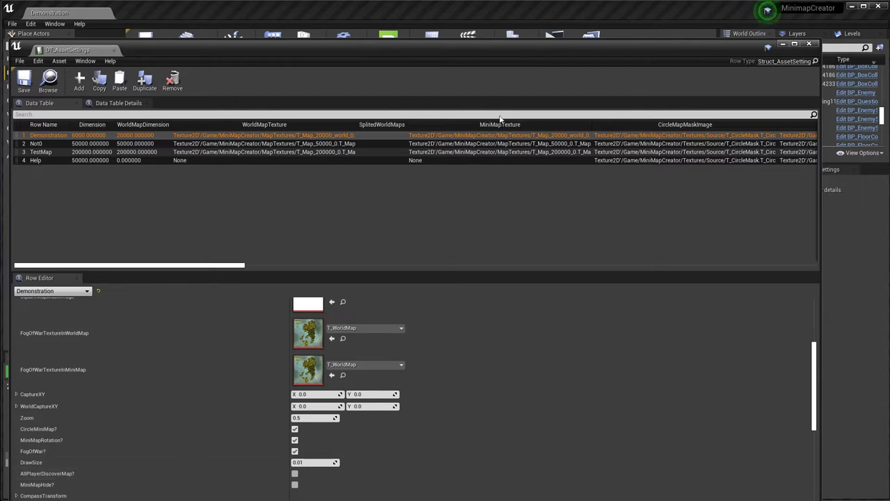
# Set the number of players to 2, play the level in a new editor window, and spread the server and client preview windows apart.
pyautogui.click(559, 37)
pyautogui.press('Escape')
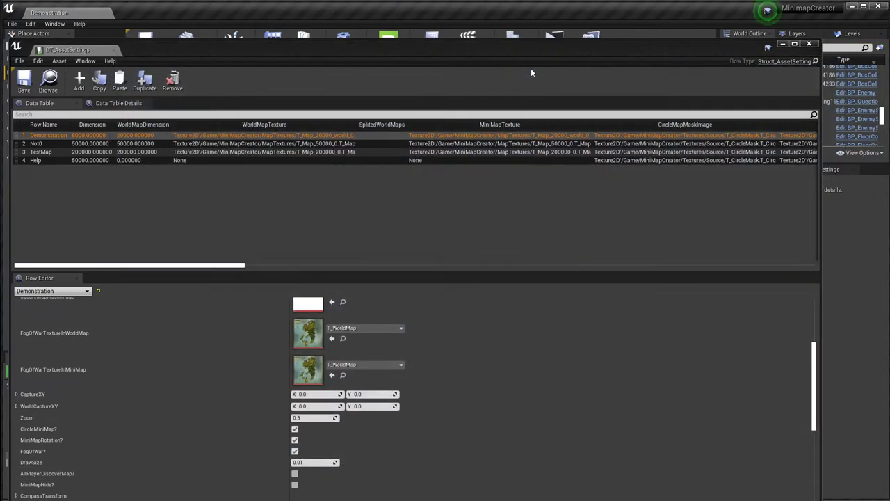
pyautogui.click(572, 43)
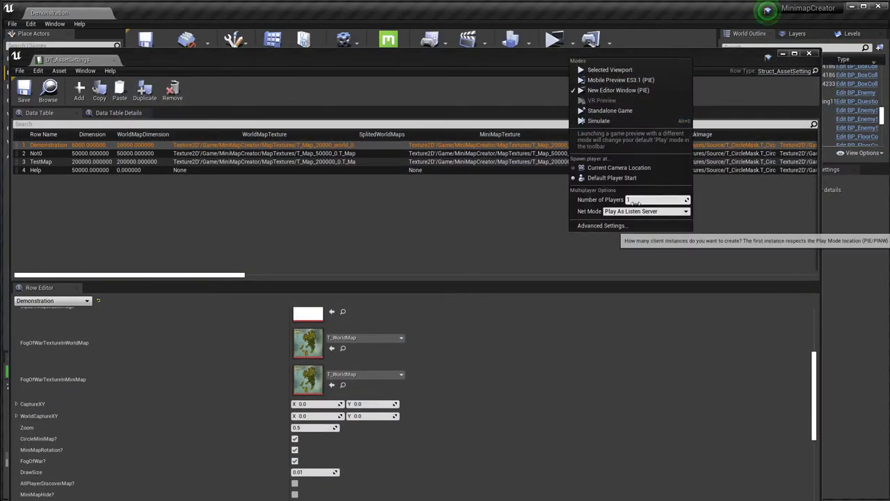
pyautogui.click(591, 90)
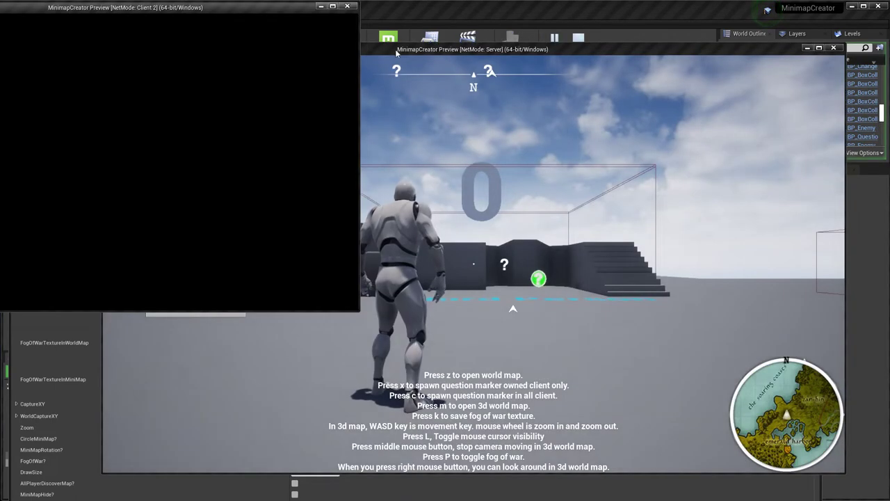
pyautogui.moveTo(397, 53); pyautogui.dragTo(440, 78)
pyautogui.moveTo(100, 11); pyautogui.dragTo(206, 11)
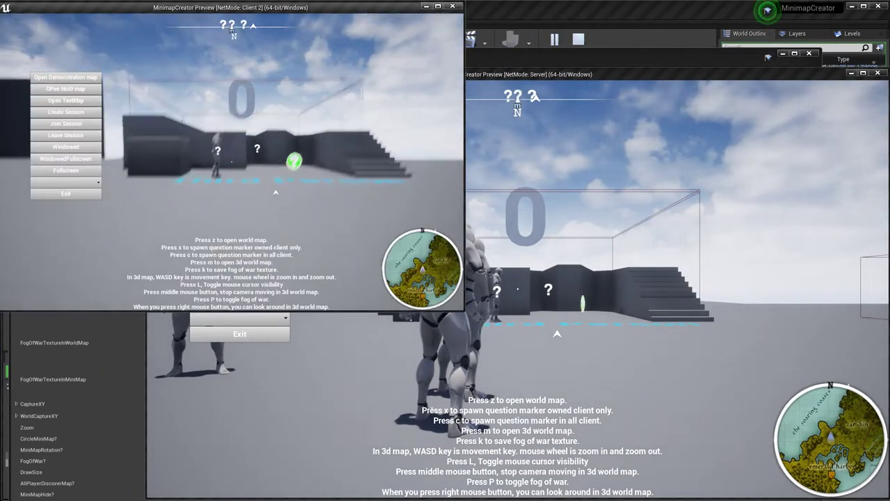
# Open the world map in the client and server previews and run both characters around to compare the fog each one clears.
pyautogui.press('z')
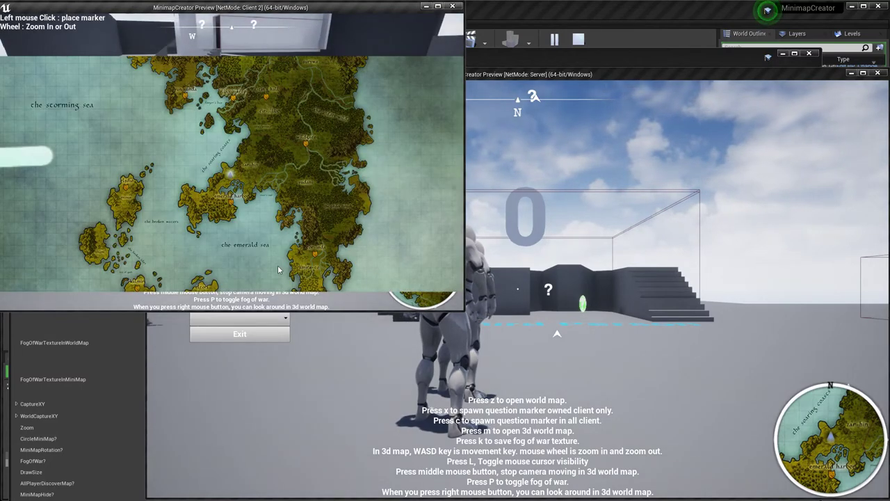
pyautogui.press('w')
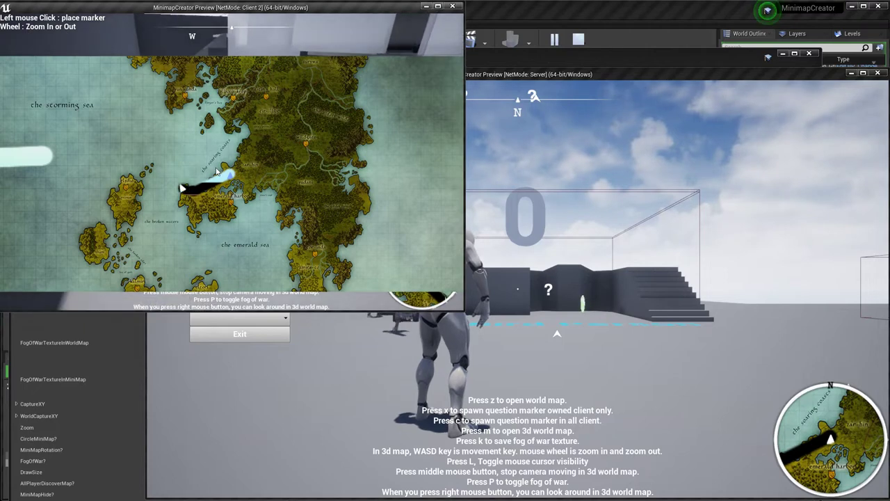
pyautogui.click(529, 209)
pyautogui.press('z')
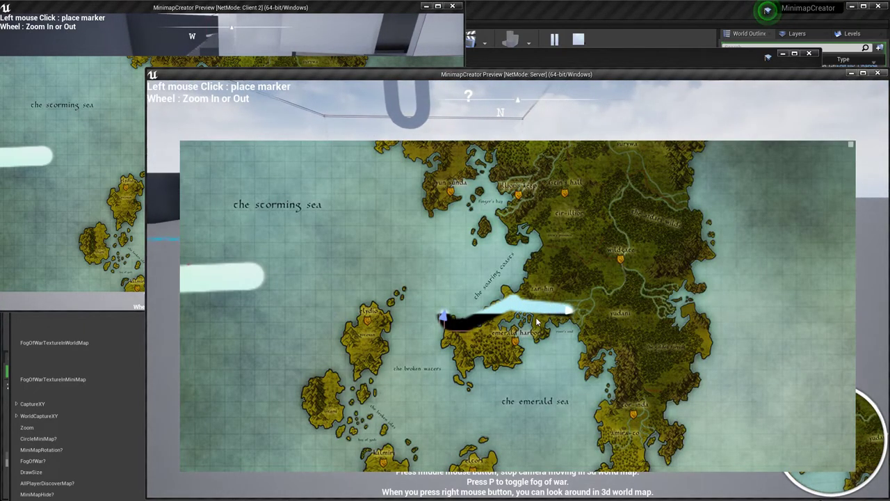
pyautogui.click(137, 167)
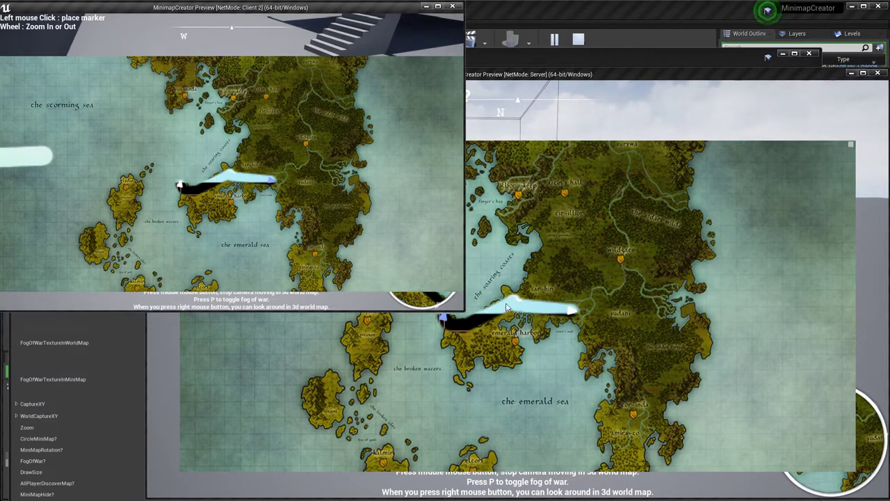
pyautogui.press('d')
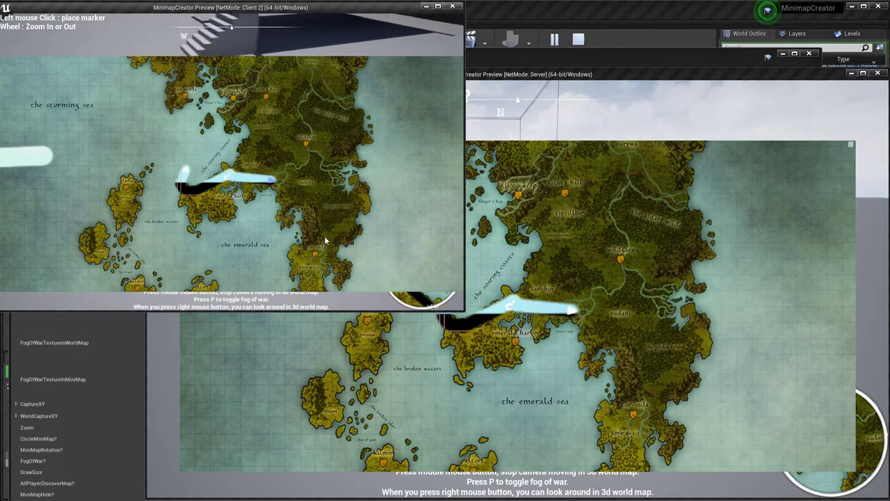
pyautogui.click(324, 337)
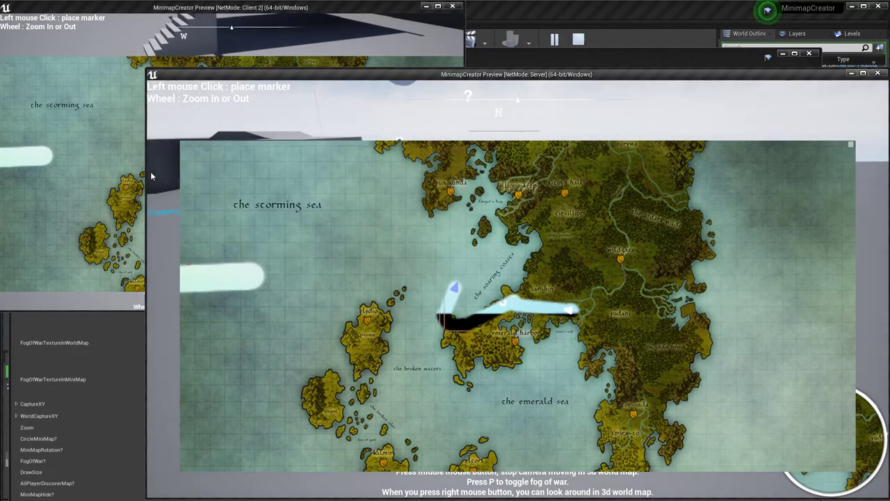
pyautogui.click(123, 174)
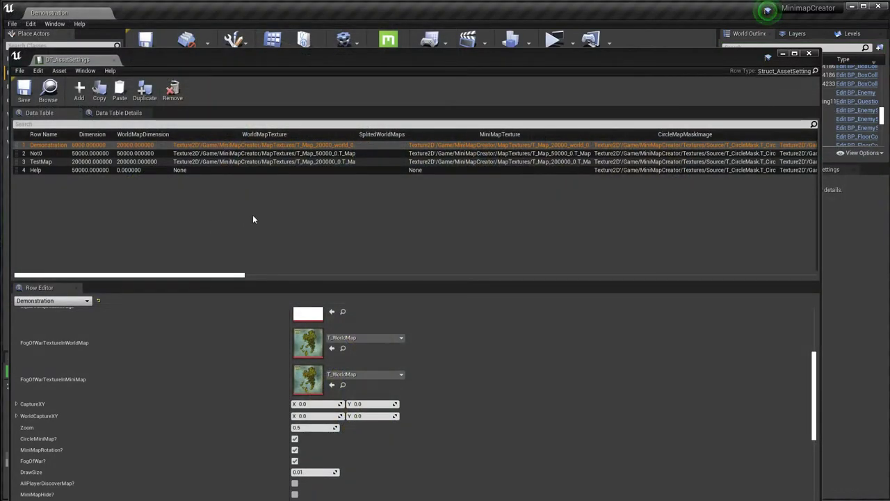
# Replay the two-player preview with the data table minimized, examine the client's world map, and stop the preview.
pyautogui.click(573, 46)
pyautogui.click(612, 90)
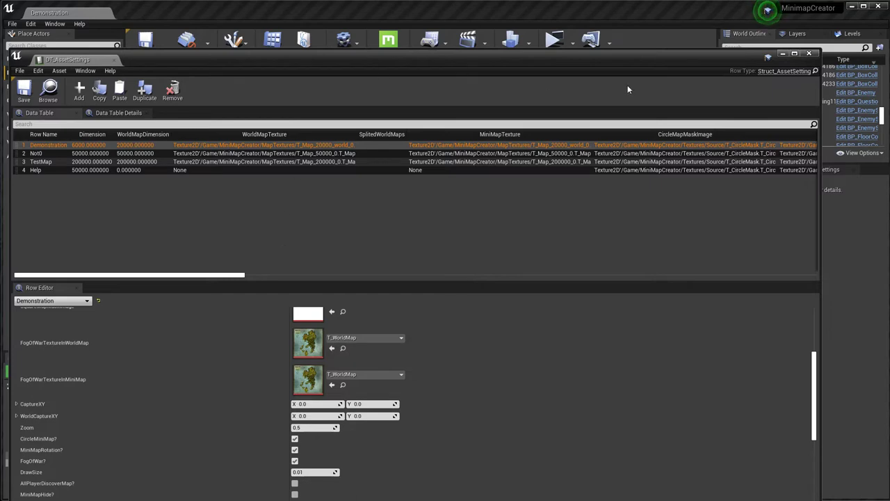
pyautogui.click(783, 55)
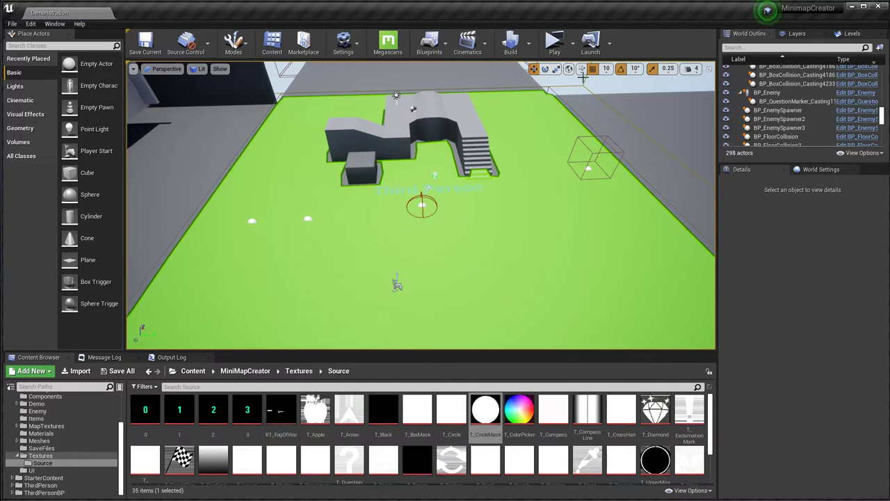
pyautogui.click(554, 42)
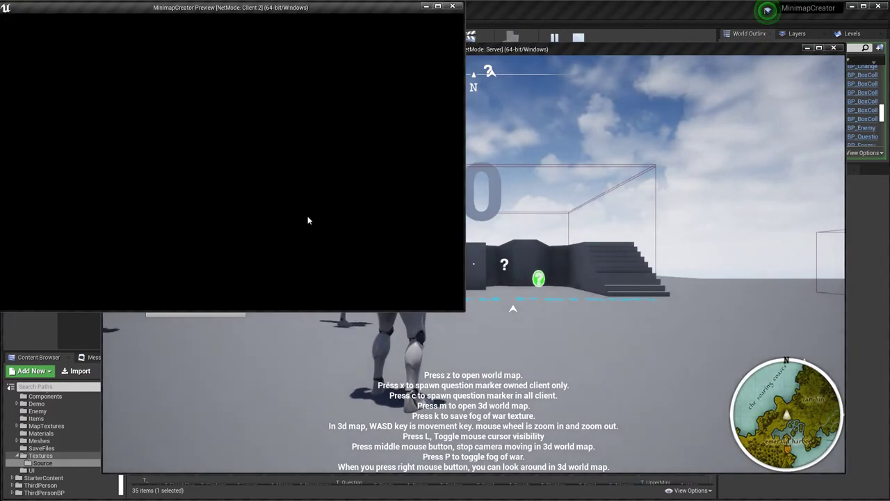
pyautogui.press('z')
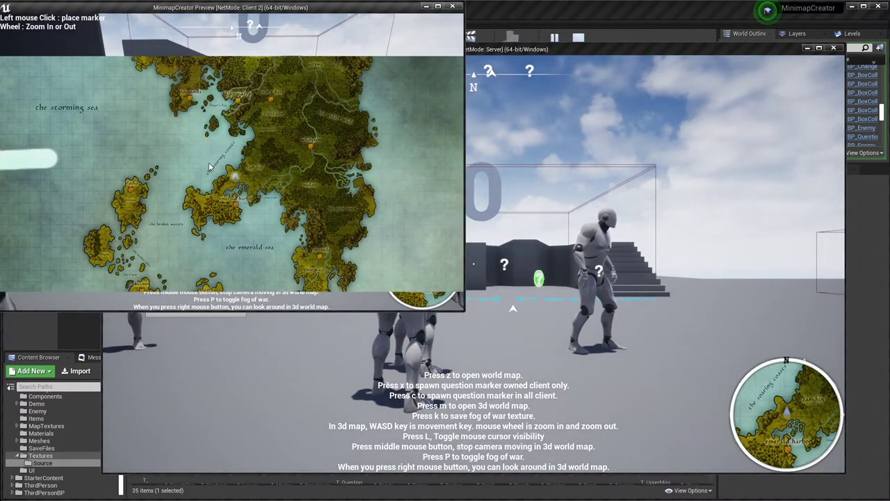
pyautogui.press('Escape')
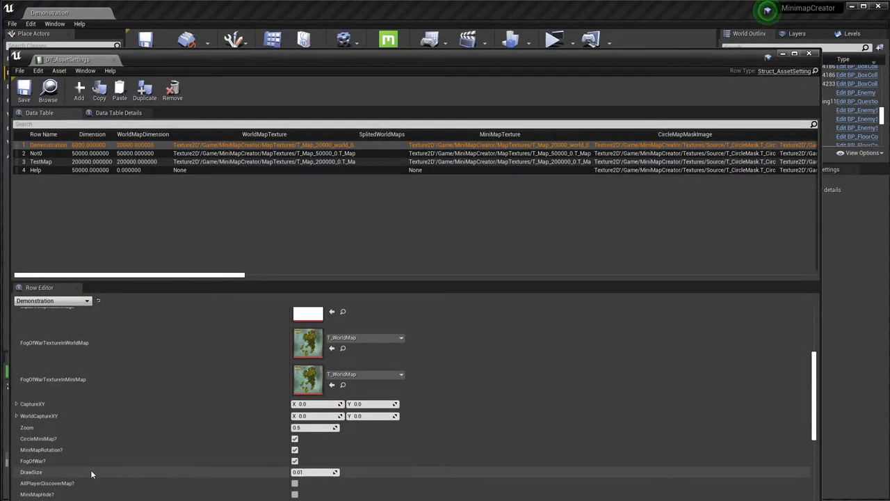
# Enable MiniMapHide? for the Demonstration row and launch the level preview to test it.
pyautogui.scroll(-1, 53, 462)
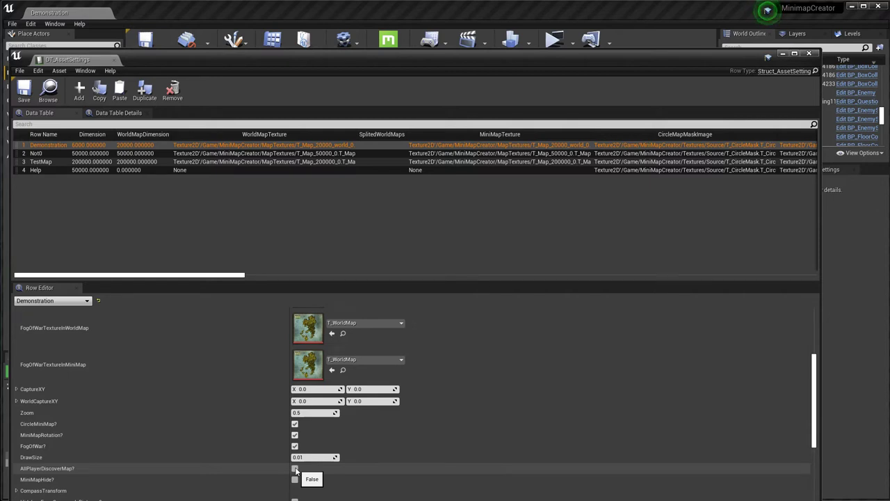
pyautogui.scroll(-1, 296, 471)
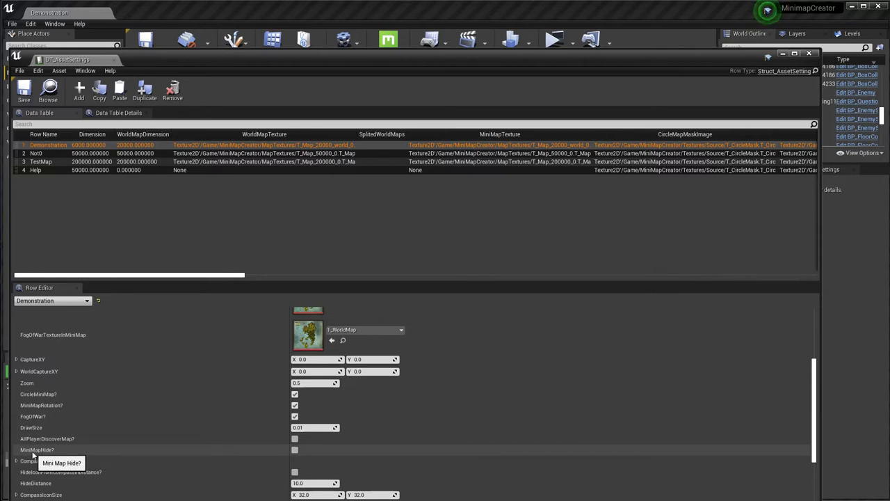
pyautogui.click(295, 449)
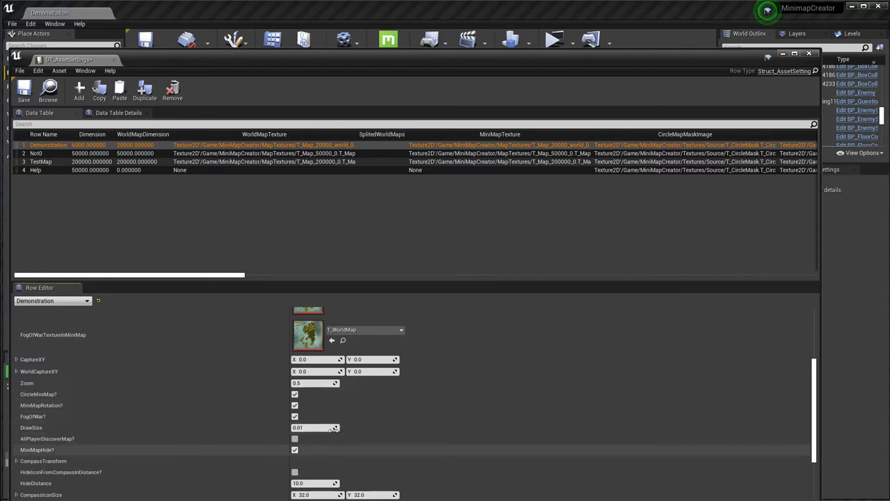
pyautogui.click(556, 42)
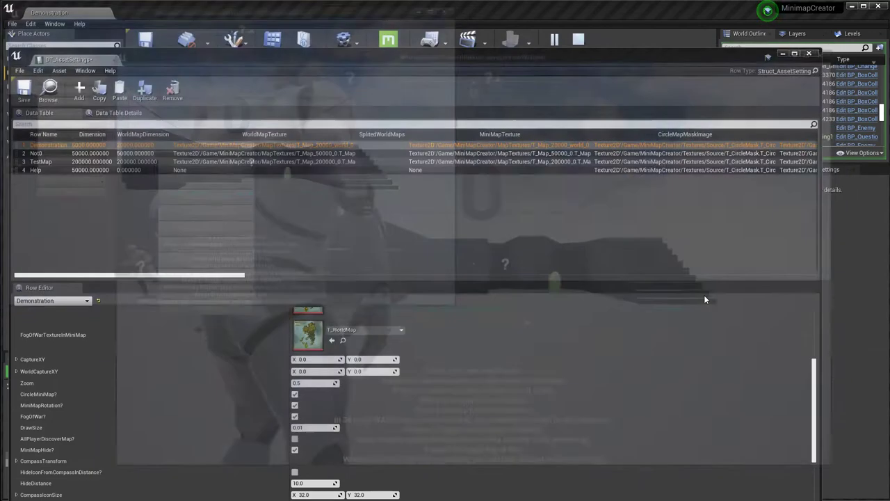
# Set the number of players back to 1, reselect the Demonstration row in the data table, and reposition its window.
pyautogui.click(572, 44)
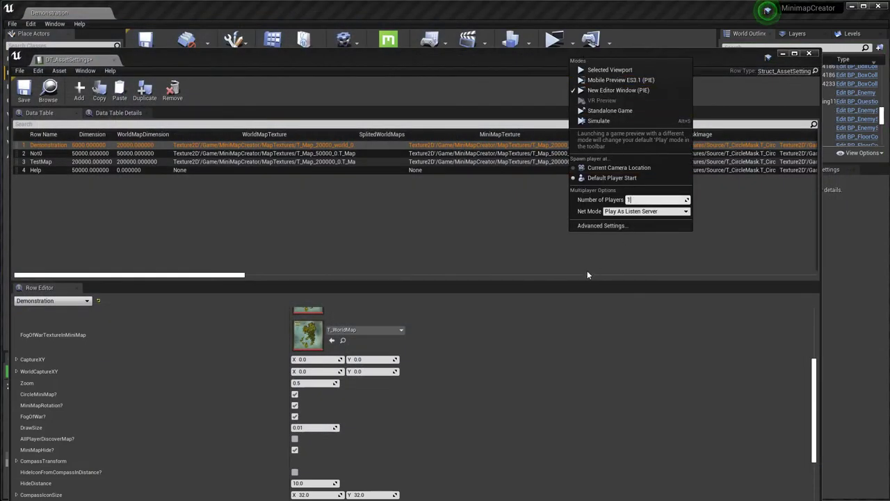
pyautogui.click(586, 271)
pyautogui.moveTo(481, 62); pyautogui.dragTo(503, 29)
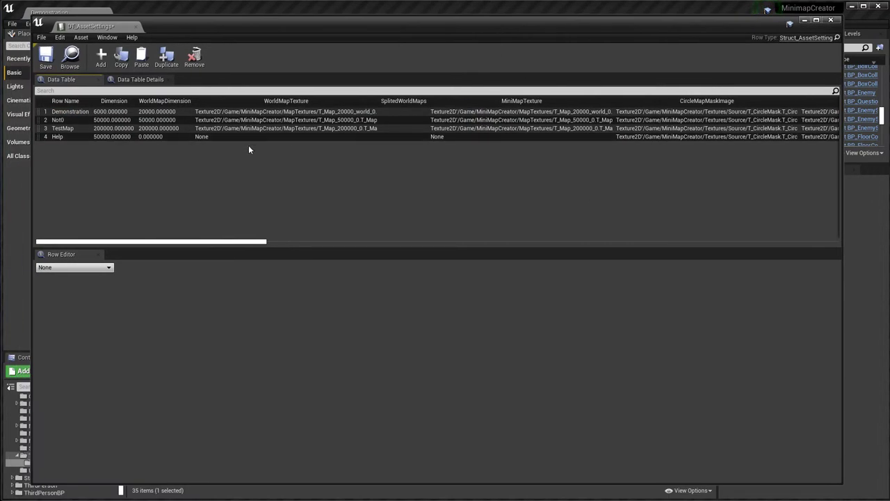
pyautogui.click(79, 111)
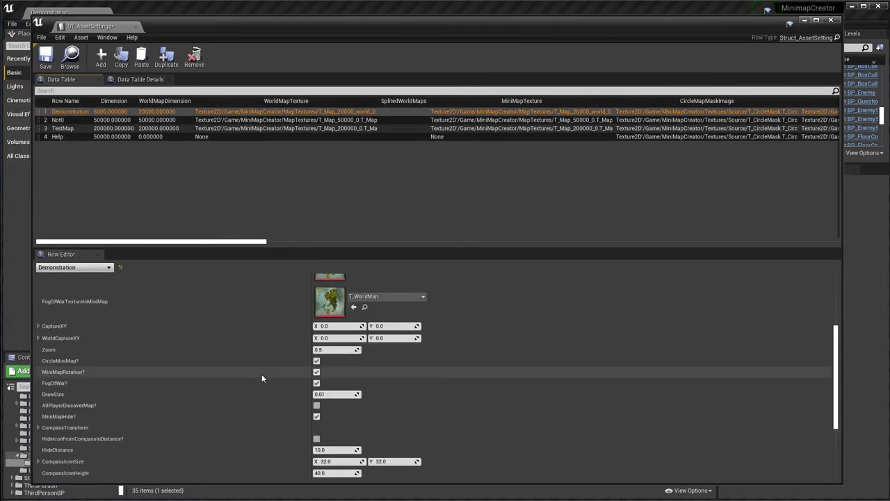
pyautogui.click(57, 119)
pyautogui.click(60, 113)
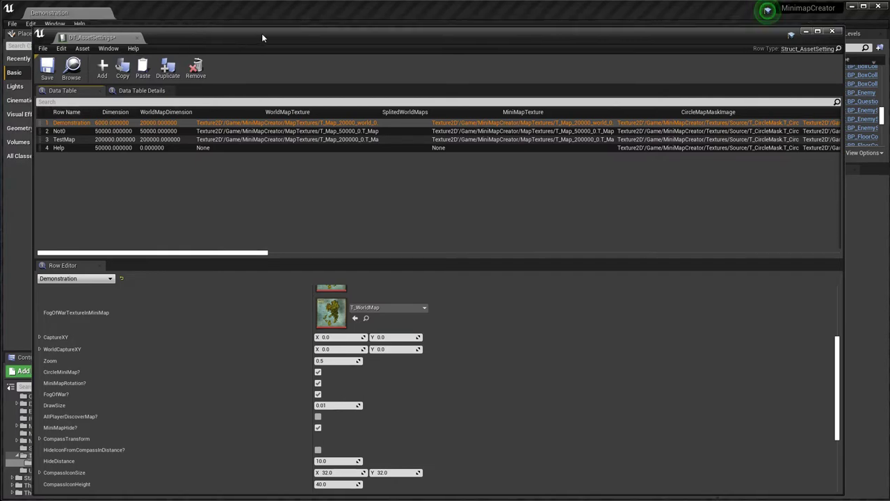
pyautogui.moveTo(262, 31); pyautogui.dragTo(242, 205)
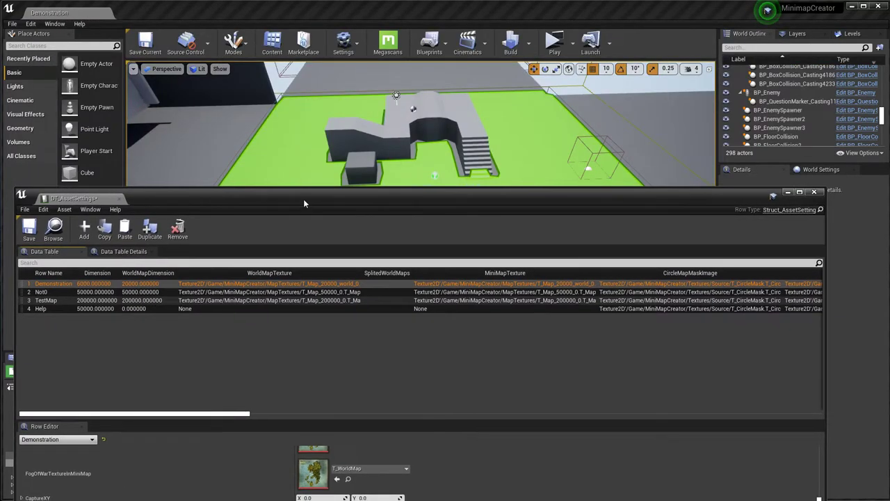
pyautogui.moveTo(303, 199); pyautogui.dragTo(319, 50)
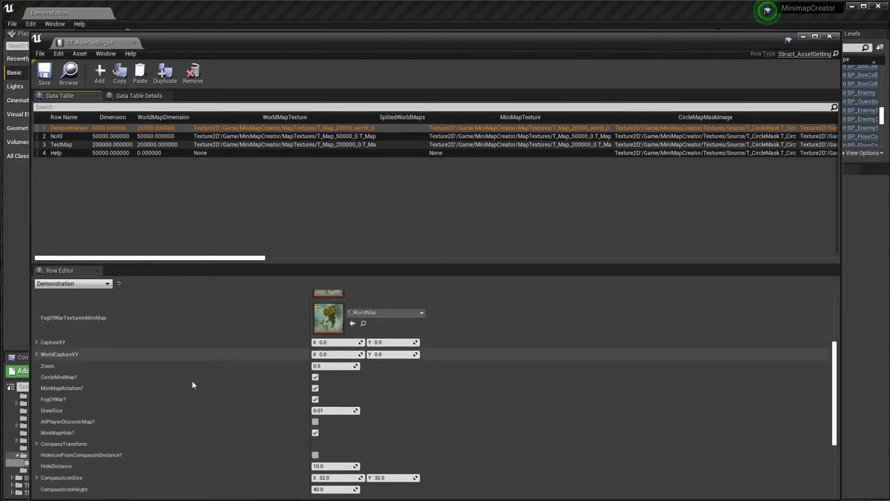
# Play the single-player preview, run the character away from and toward the markers to examine the compass with the minimap hidden, and stop it.
pyautogui.scroll(-1, 167, 396)
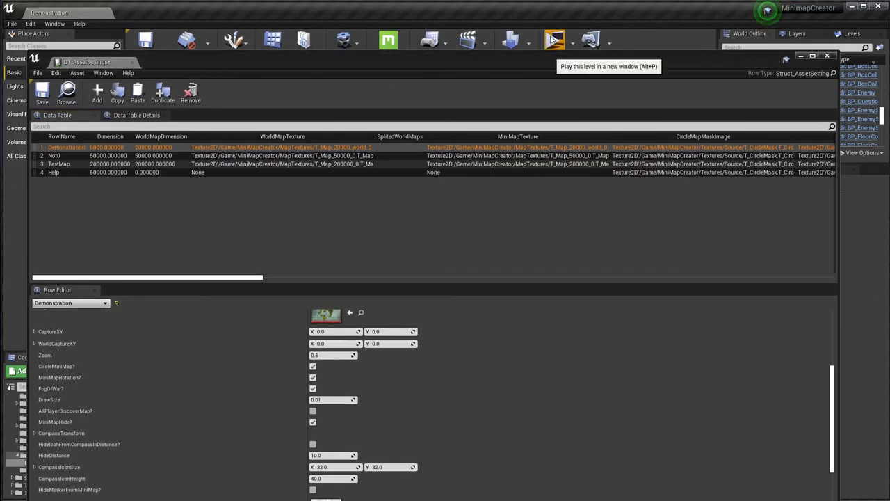
pyautogui.click(553, 38)
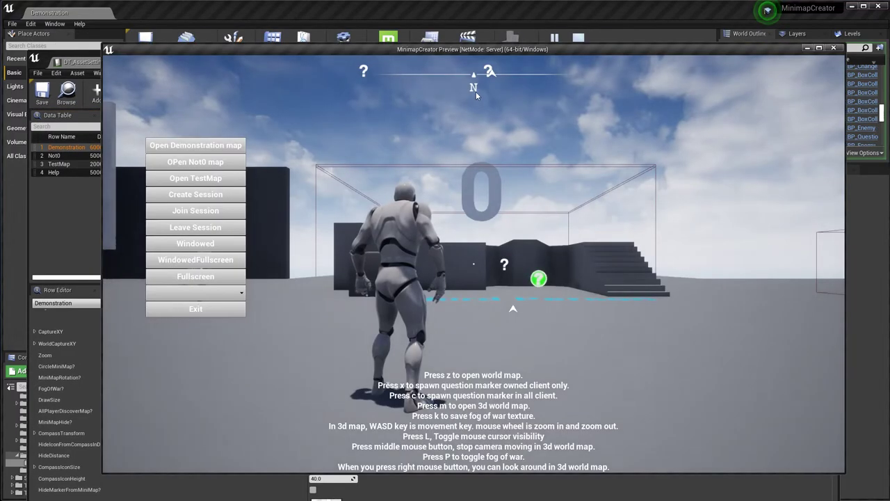
pyautogui.click(477, 95)
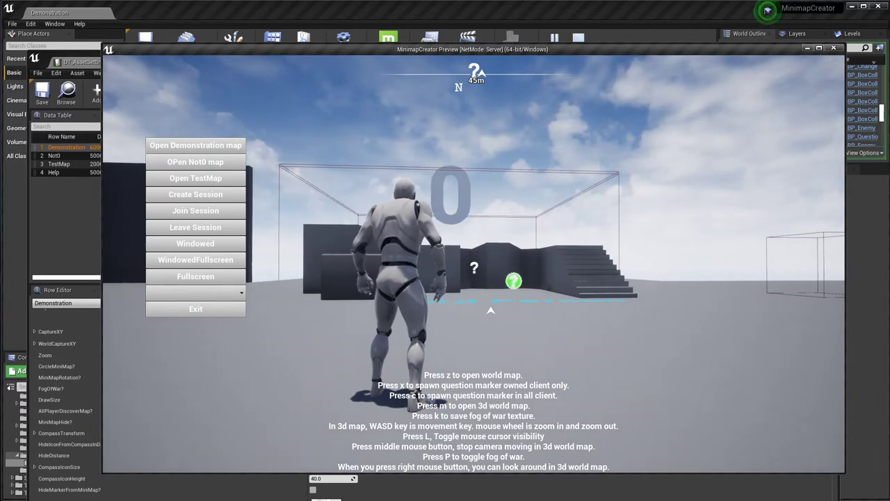
pyautogui.press('s')
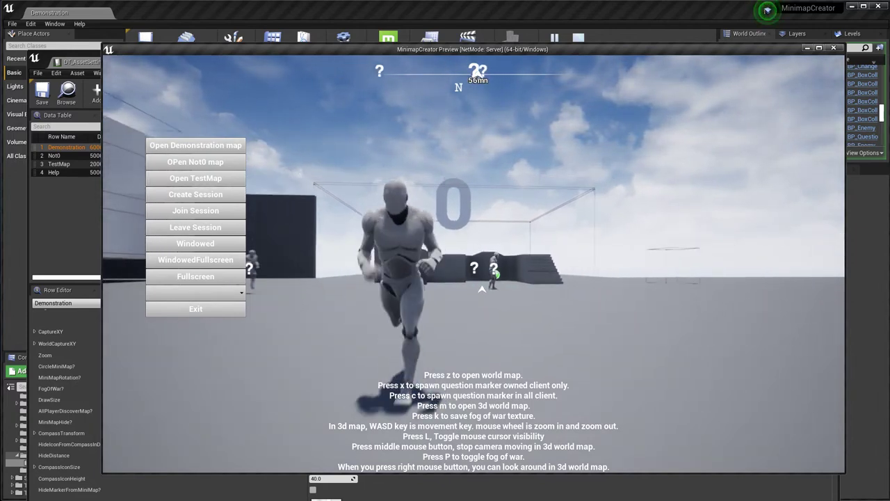
pyautogui.press('s')
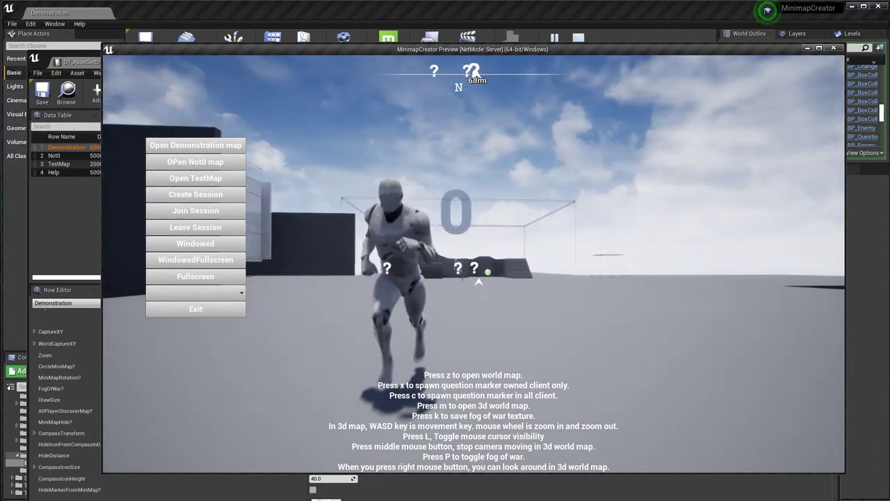
pyautogui.press('s')
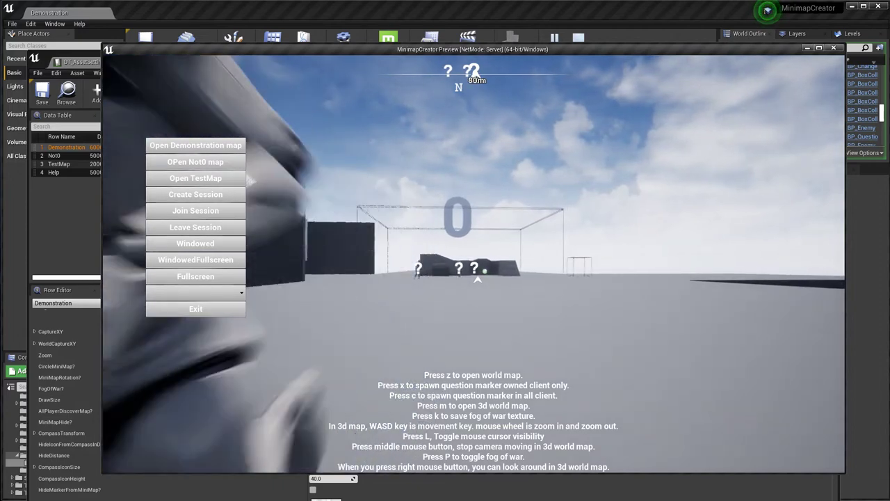
pyautogui.press('w')
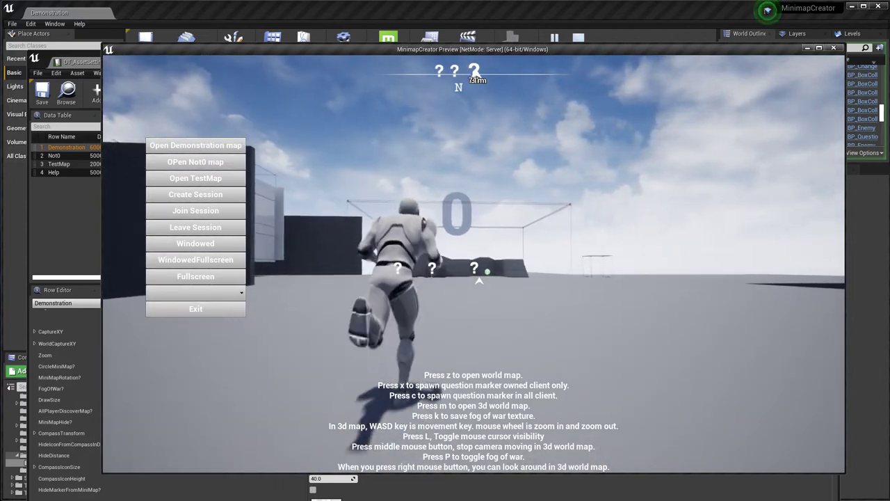
pyautogui.press('w')
pyautogui.press('Escape')
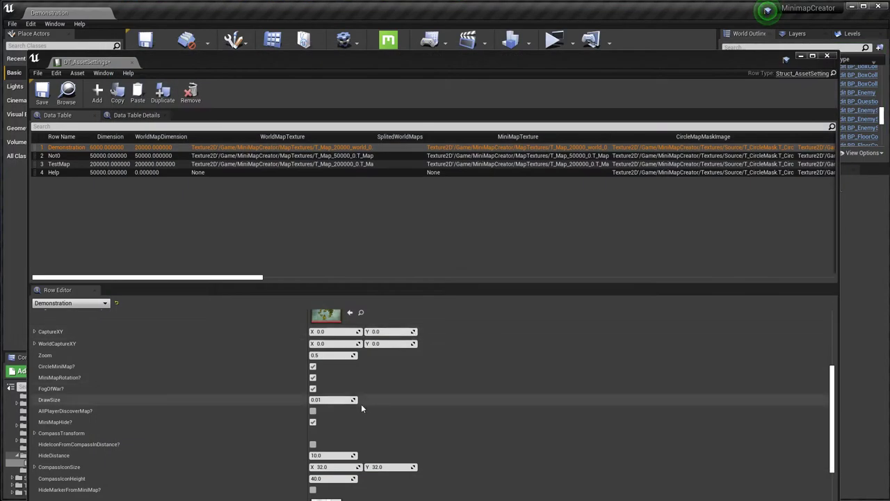
# Enable HideIconFromCompassInDistance? for the Demonstration row.
pyautogui.click(312, 444)
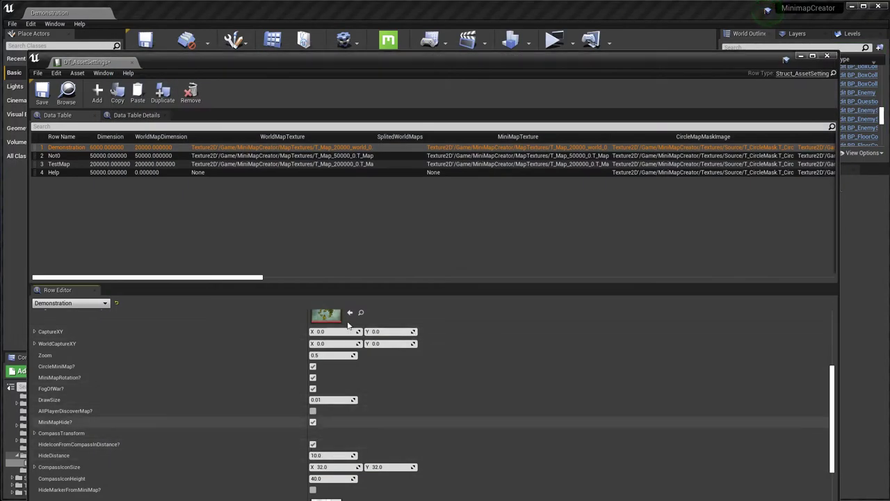
# Play the level preview twice, running the character away from and toward the markers to examine which icons the compass hides, and stop it.
pyautogui.click(550, 42)
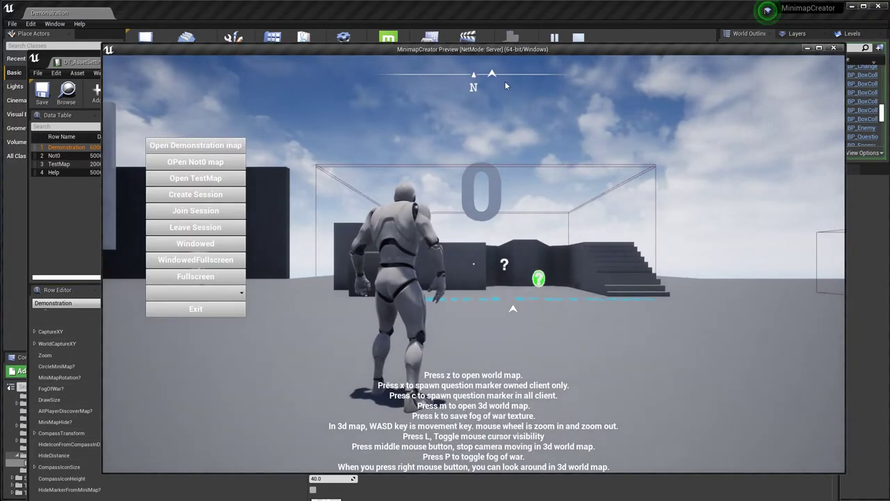
pyautogui.press('s')
pyautogui.press('Escape')
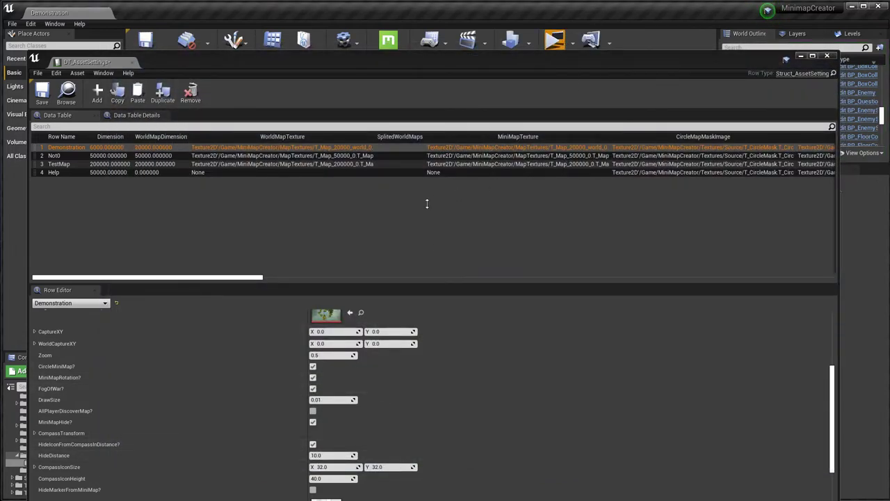
pyautogui.press('w')
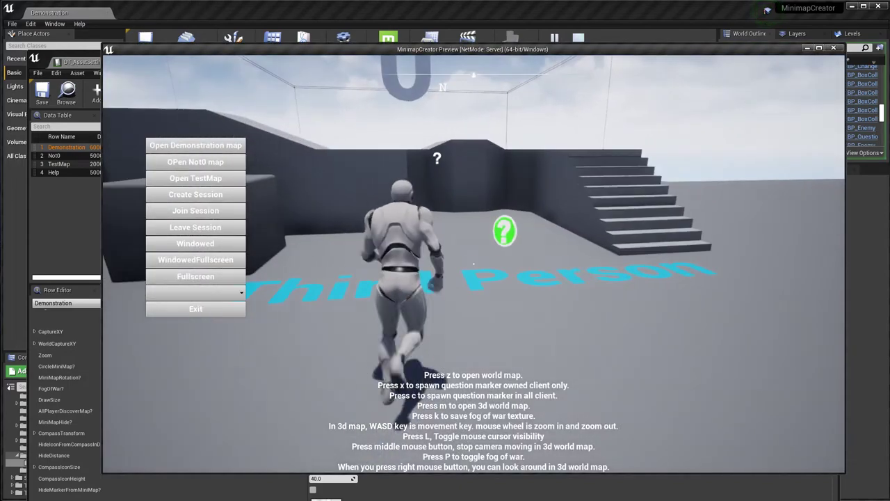
pyautogui.press('s')
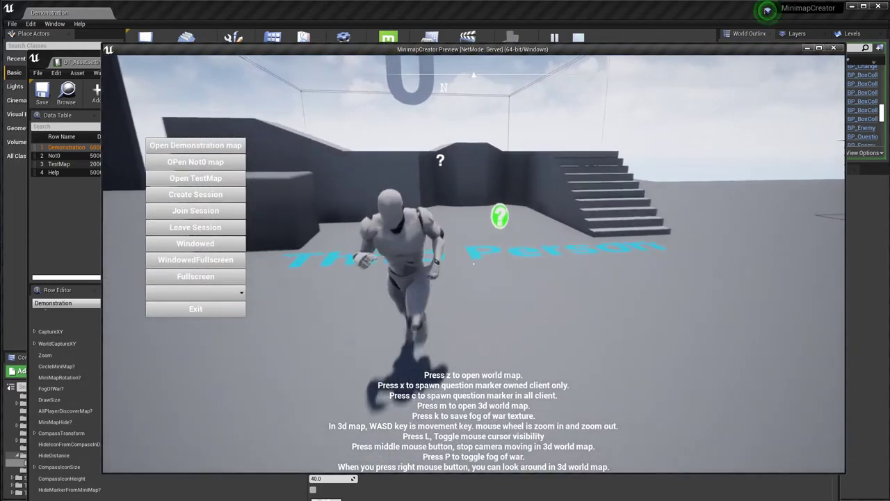
pyautogui.press('Escape')
# Replay the preview and run the character back and forth around the 10 m hide distance to examine when compass icons disappear.
pyautogui.click(554, 39)
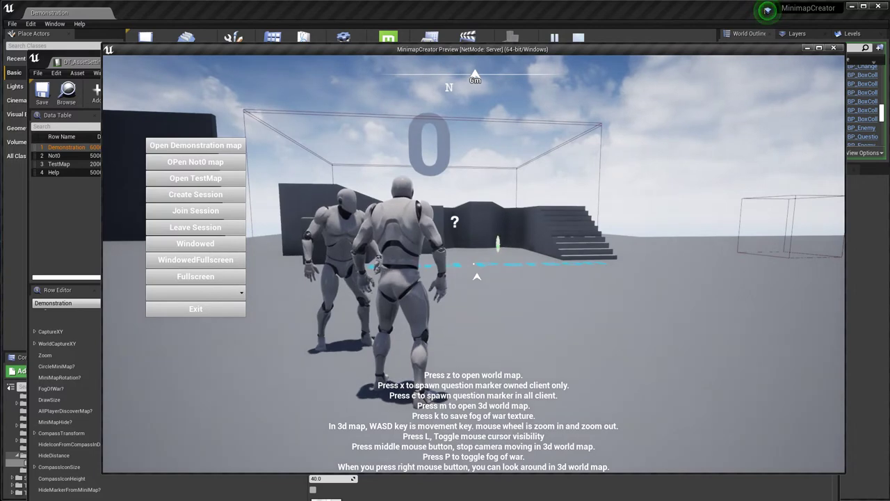
pyautogui.click(466, 62)
pyautogui.press('s')
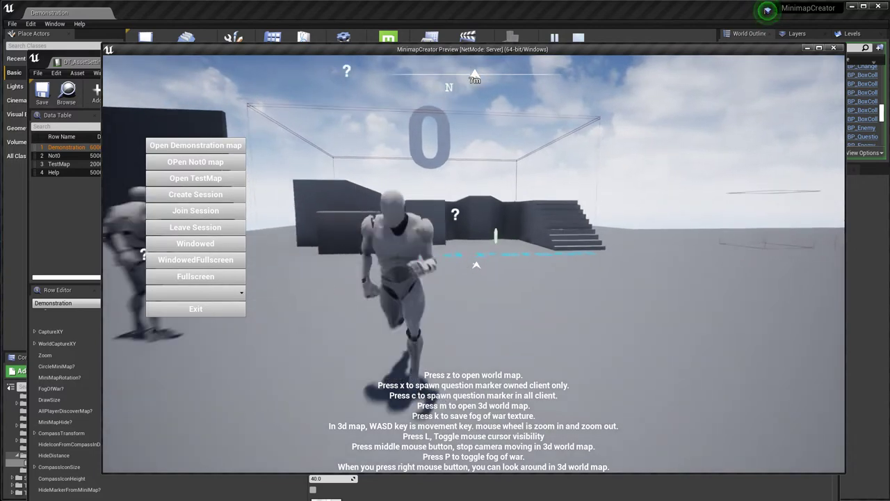
pyautogui.press('w')
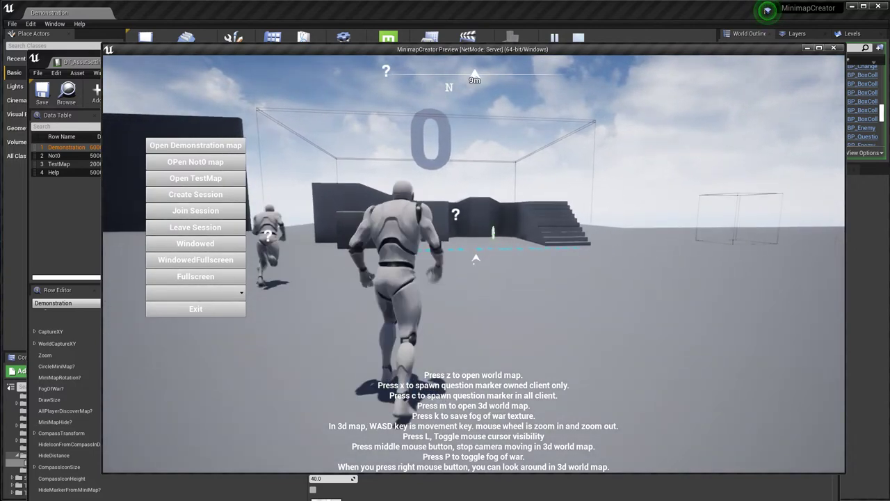
pyautogui.press('s')
pyautogui.press('w')
pyautogui.press('s')
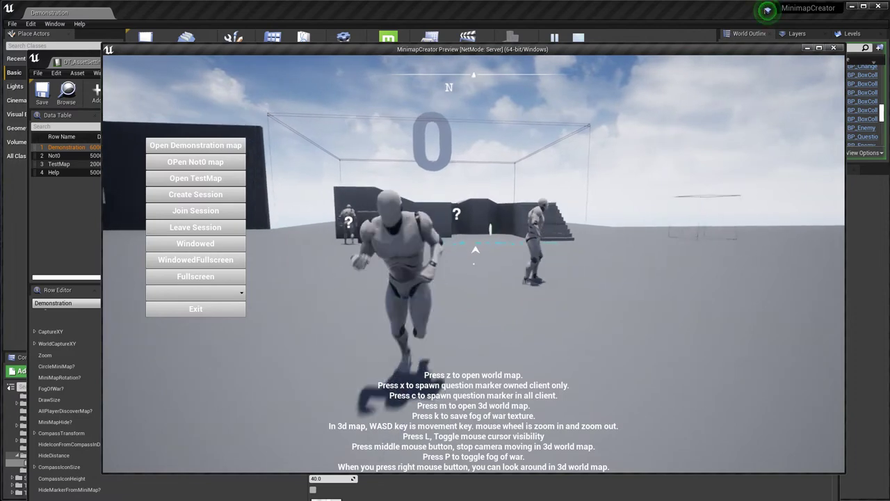
pyautogui.press('w')
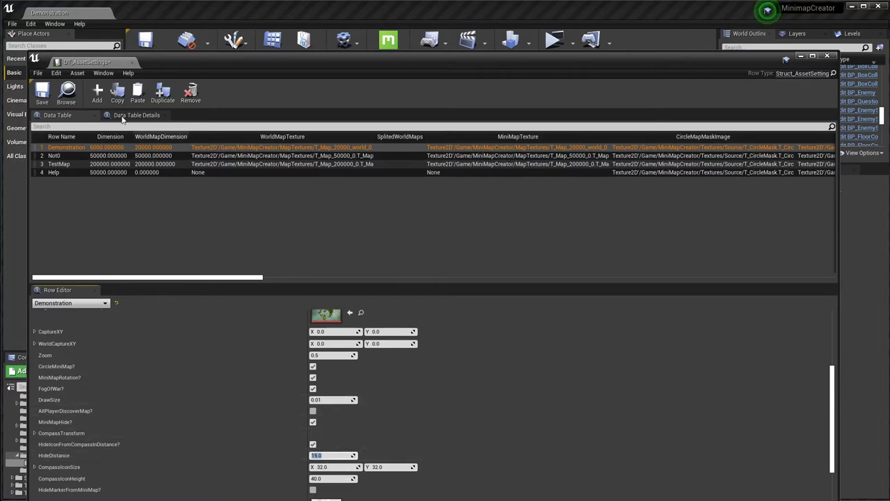
# Set the Demonstration row's HideDistance to 15, save the table, and run the character back and forth in the preview to test it.
pyautogui.click(48, 96)
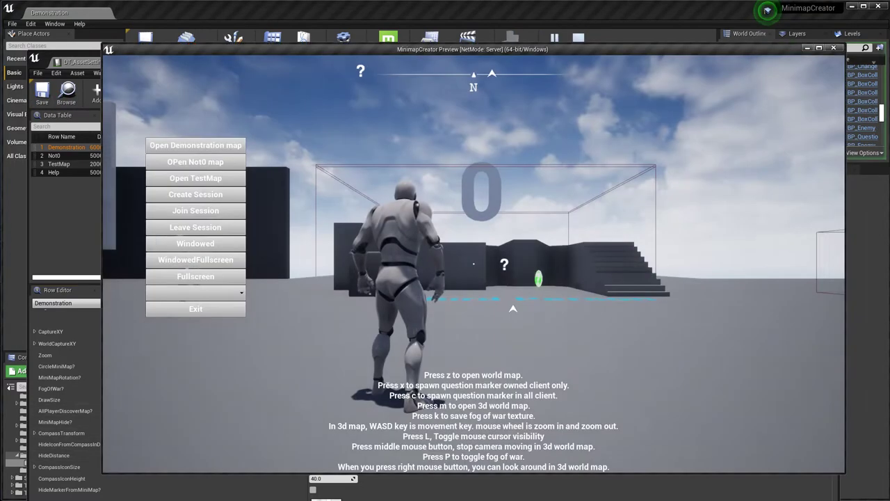
pyautogui.press('s')
pyautogui.press('s')
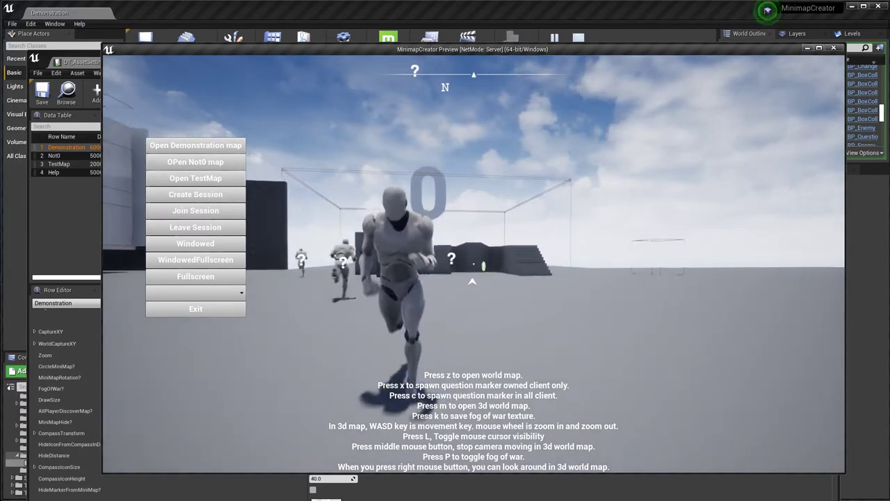
pyautogui.press('w')
pyautogui.press('s')
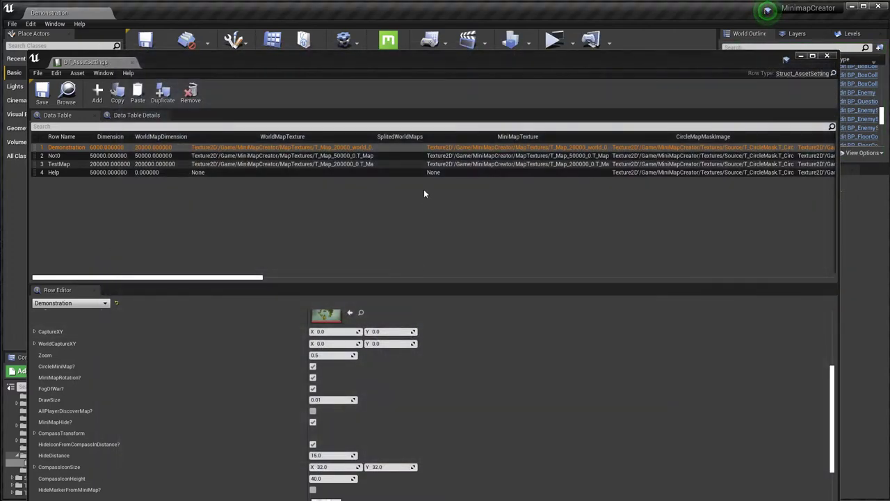
# Set the Demonstration row's CompassIconSize to 100 by 100 and save the data table.
pyautogui.moveTo(425, 58); pyautogui.dragTo(425, 23)
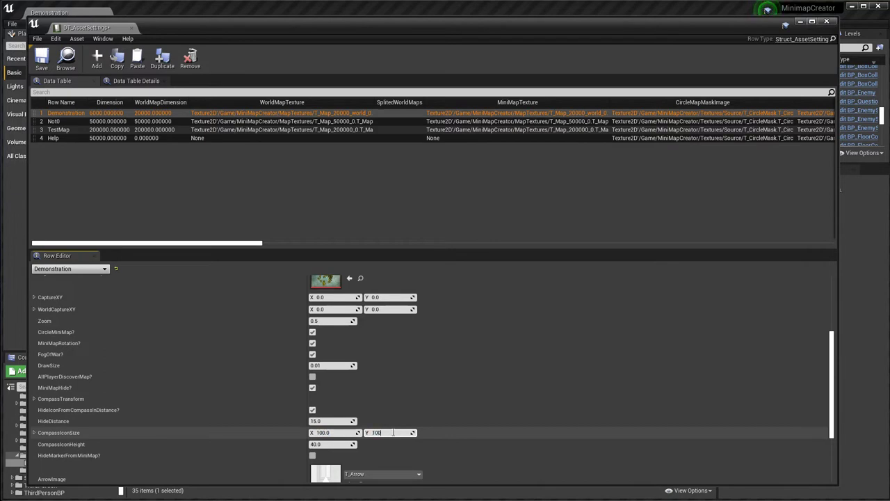
pyautogui.press('Return')
pyautogui.click(41, 60)
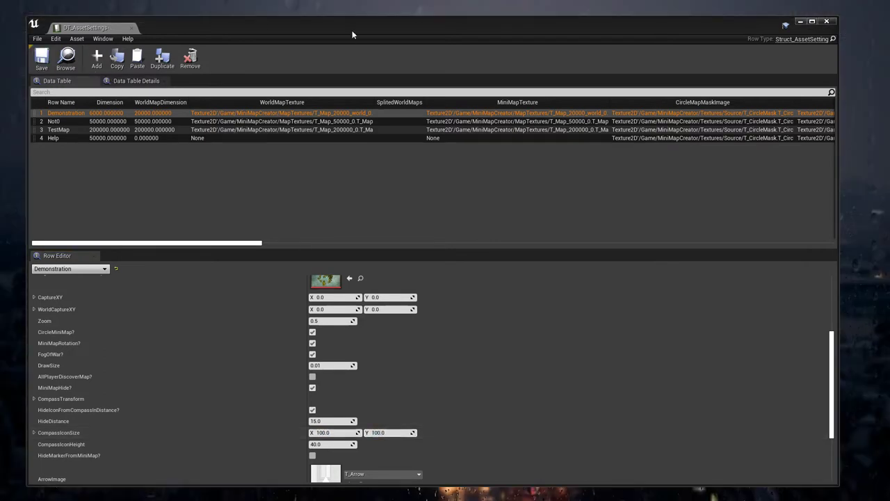
# Minimize the data table window, enlarge the level editor window, and play a short preview to examine the compass icon size.
pyautogui.moveTo(510, 19); pyautogui.dragTo(515, 91)
pyautogui.moveTo(380, 41); pyautogui.dragTo(338, 20)
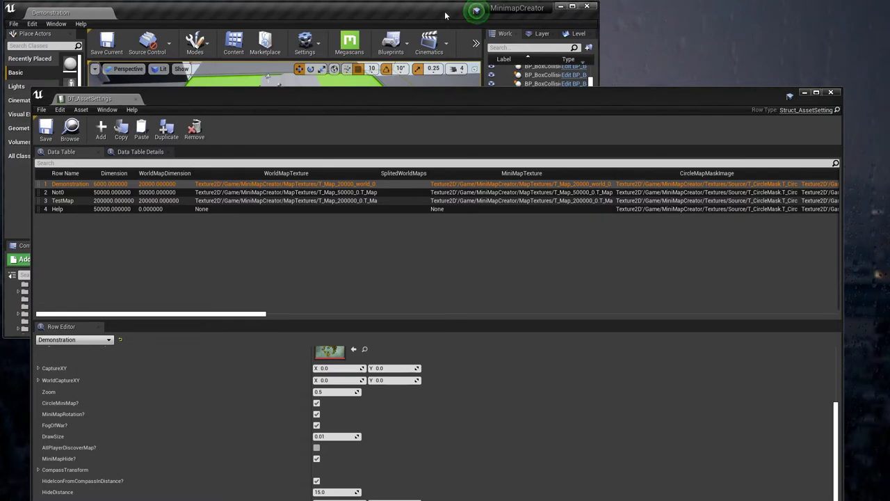
pyautogui.click(805, 92)
pyautogui.moveTo(237, 20); pyautogui.dragTo(235, 20)
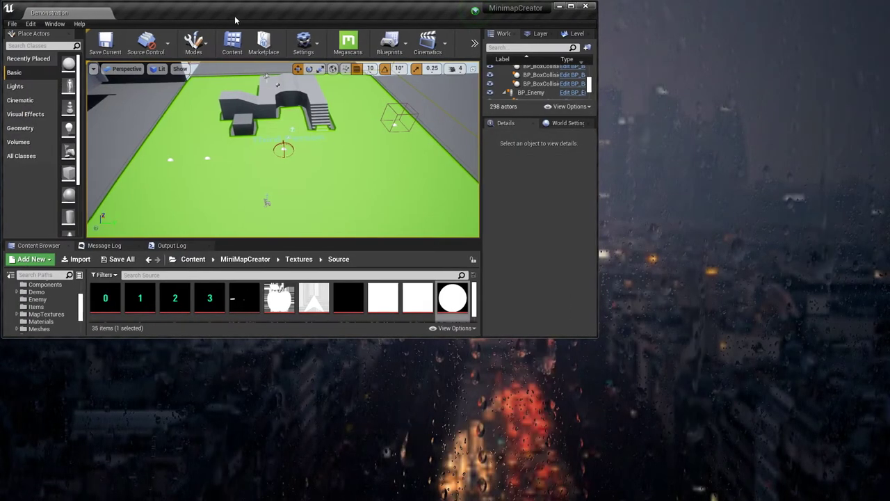
pyautogui.moveTo(598, 336); pyautogui.dragTo(876, 484)
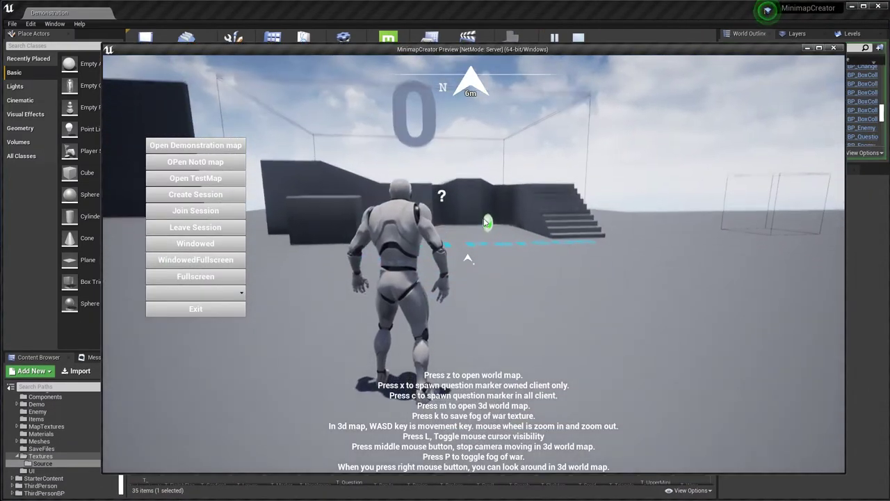
pyautogui.press('Escape')
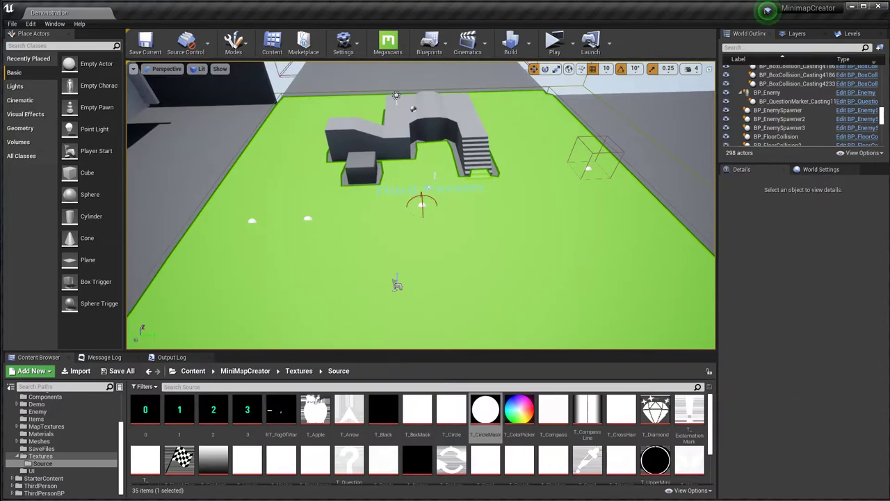
# Set the Demonstration row's CompassIconHeight to 0 in the data table and check the icon position in a short preview.
pyautogui.hotkey('alt', 'Tab')
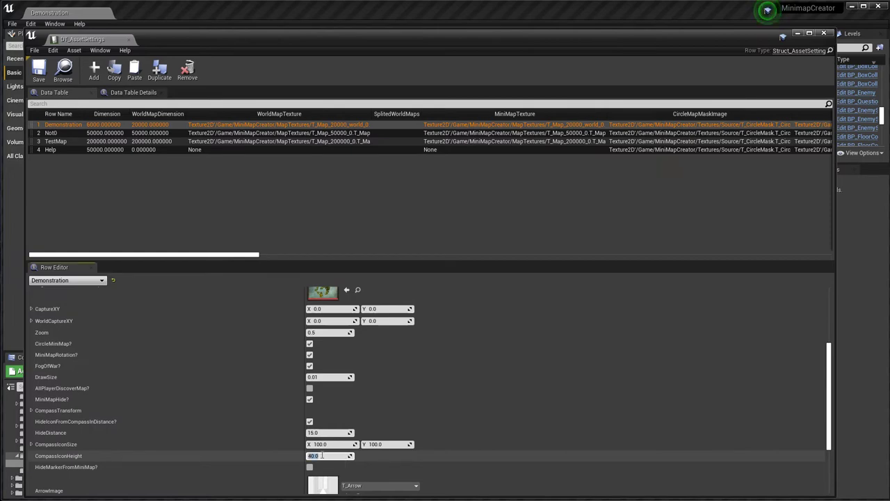
pyautogui.press('Return')
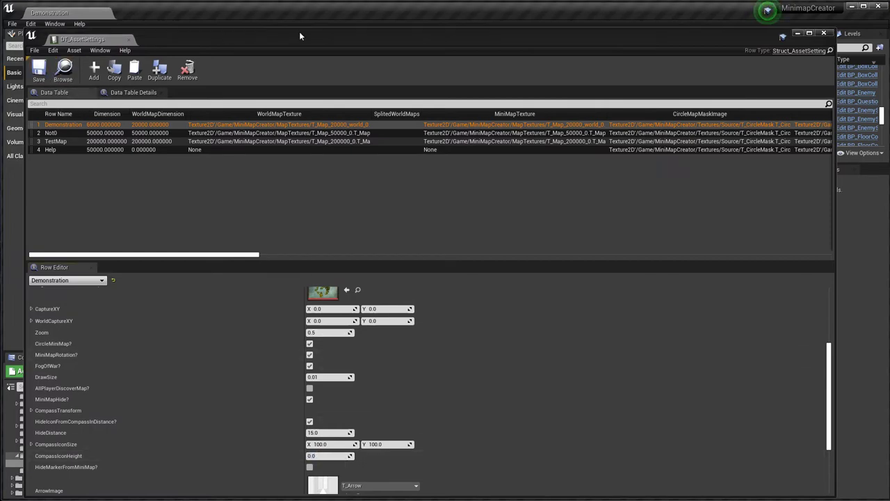
pyautogui.click(551, 38)
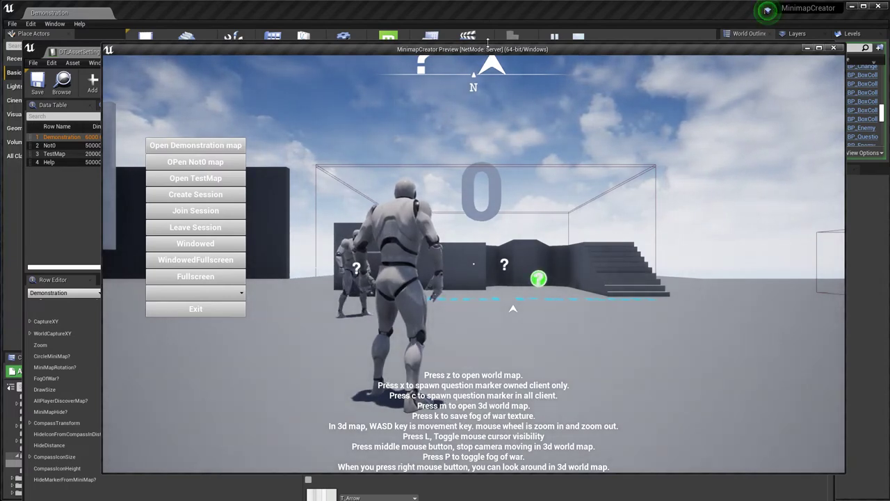
pyautogui.press('Escape')
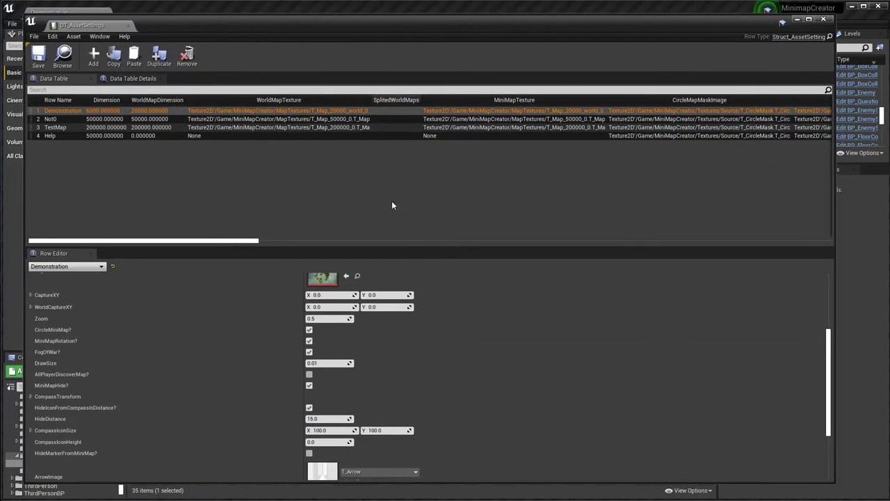
# Locate the HideMarkerFromMiniMap? setting, move the data table window off the play controls, and run a brief preview.
pyautogui.scroll(-2, 328, 431)
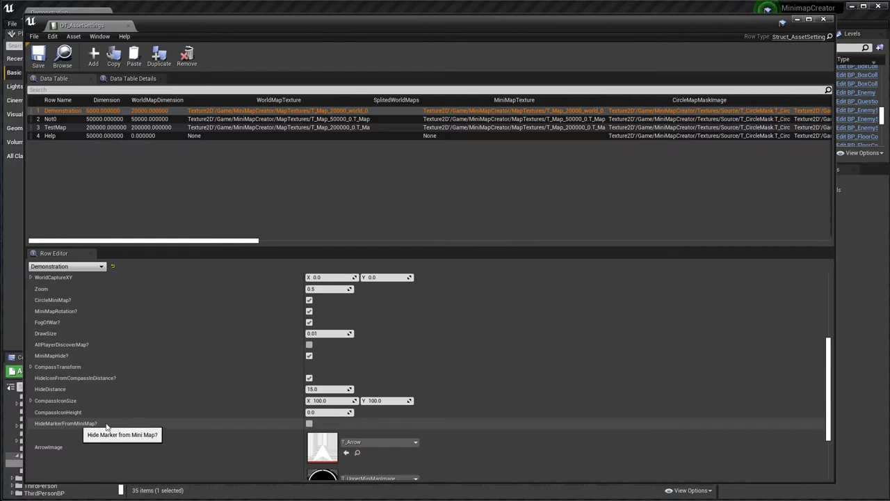
pyautogui.moveTo(369, 26); pyautogui.dragTo(367, 71)
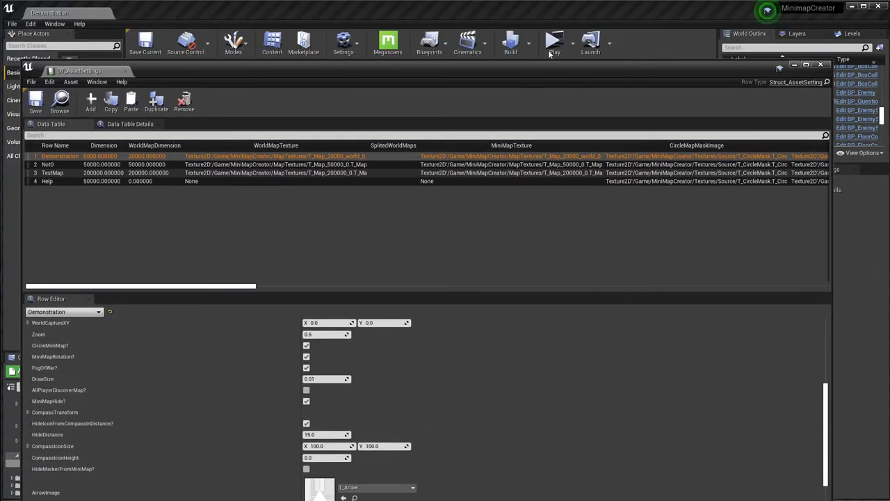
pyautogui.click(553, 47)
pyautogui.press('Escape')
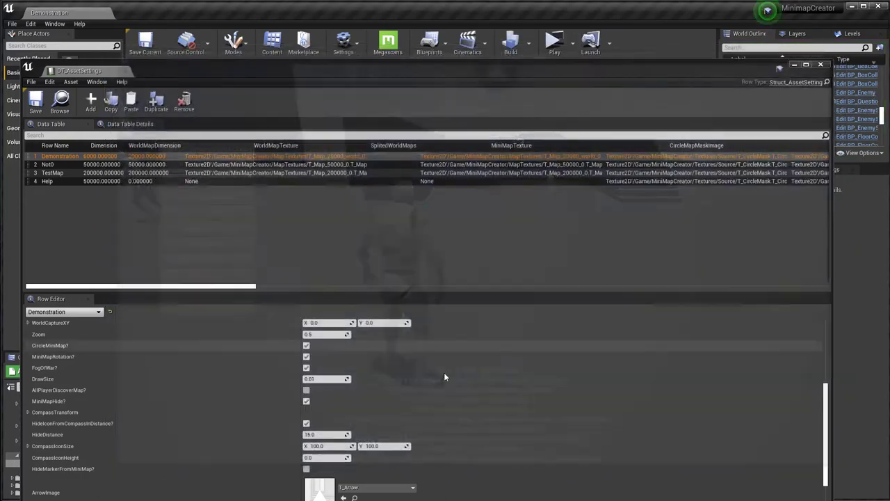
# Disable MiniMapHide? for the Demonstration row, set CompassIconSize to 32 by 32 and CompassIconHeight to 40, and save the table.
pyautogui.click(306, 401)
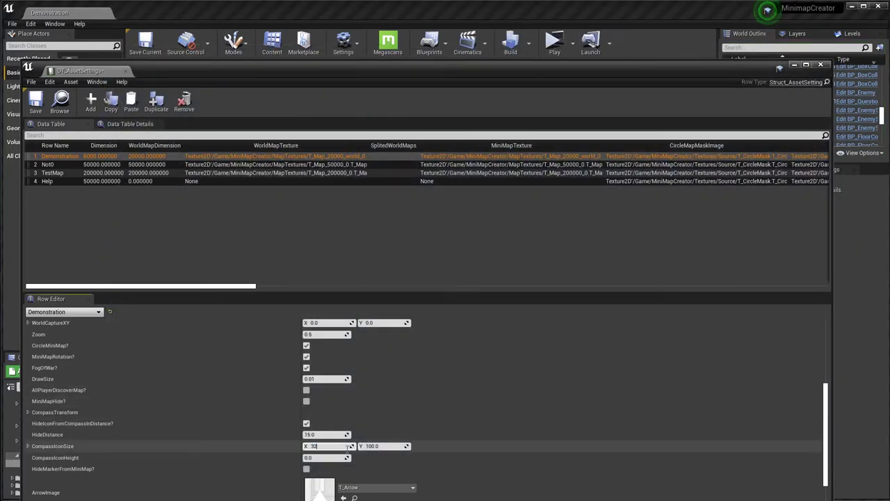
pyautogui.press('Return')
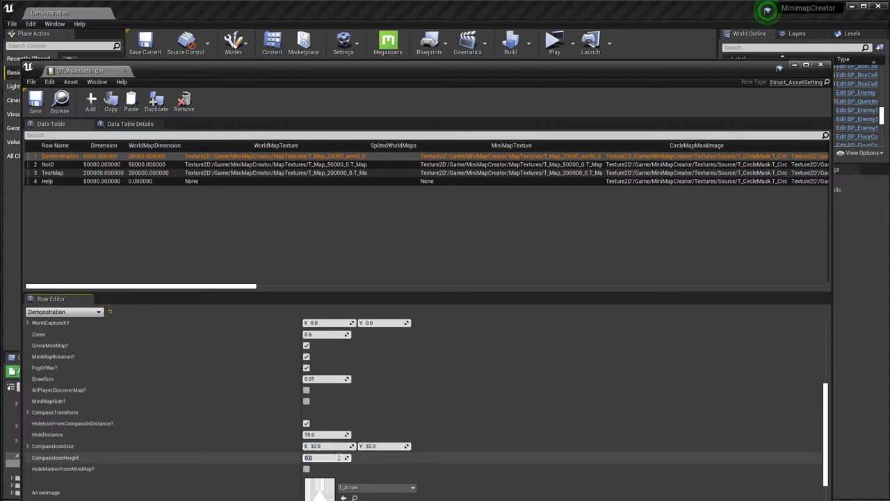
pyautogui.press('Return')
pyautogui.click(32, 106)
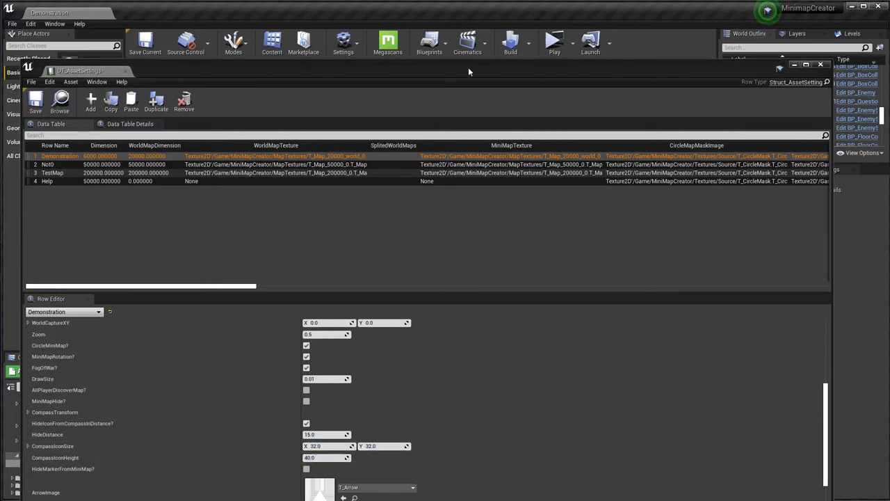
# Check the minimap in a short preview, and disable FogOfWar? for the Demonstration row and save the table.
pyautogui.click(551, 47)
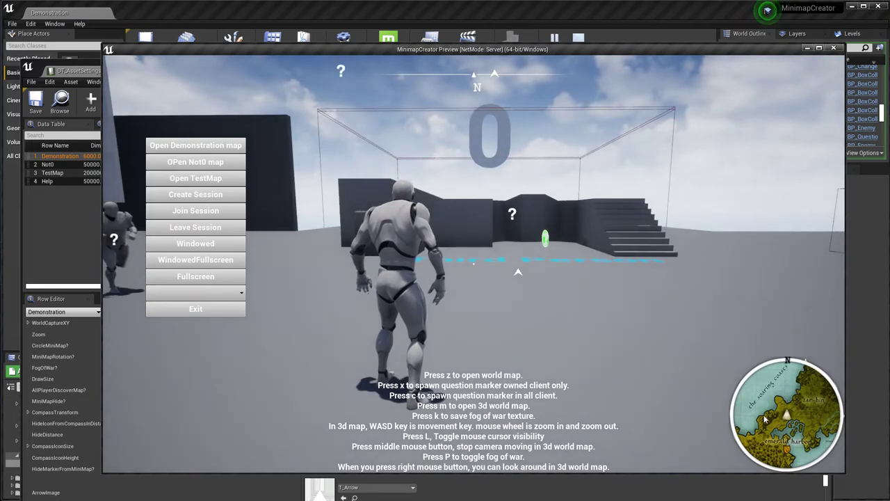
pyautogui.press('Escape')
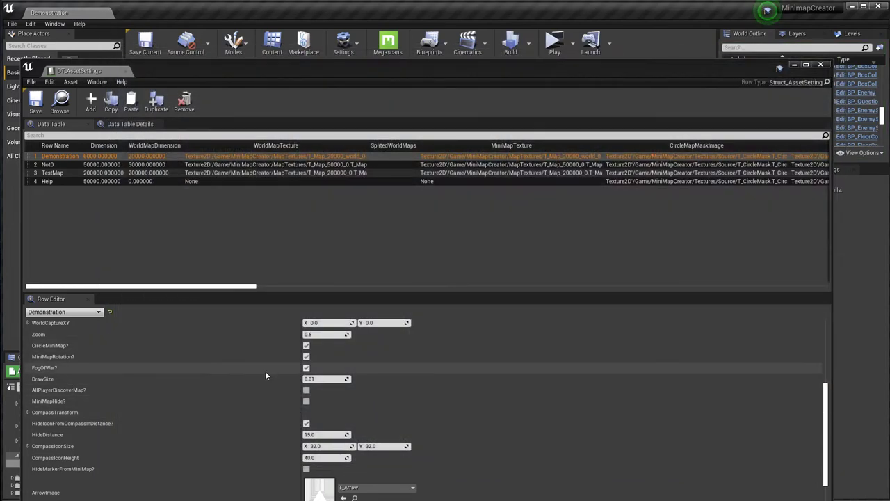
pyautogui.click(306, 368)
pyautogui.click(34, 101)
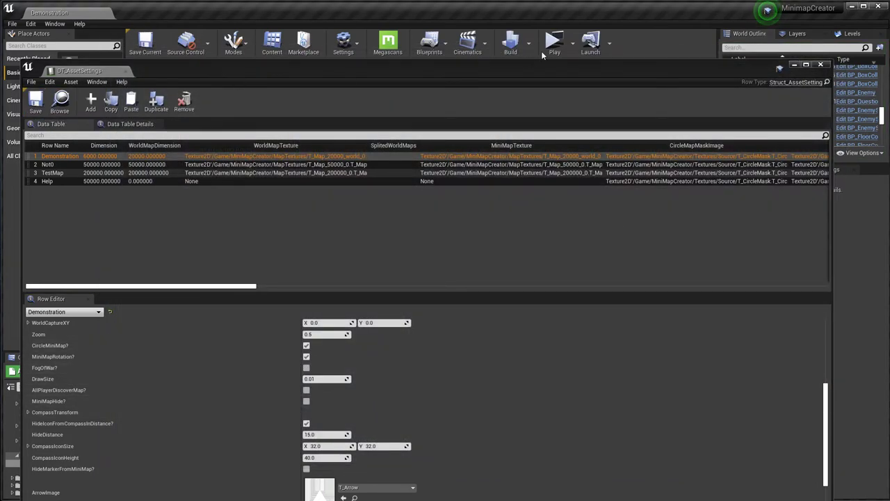
# Play the preview with fog of war disabled, run the character to examine the minimap markers, stop it, and minimize the data table.
pyautogui.hotkey('alt', 'p')
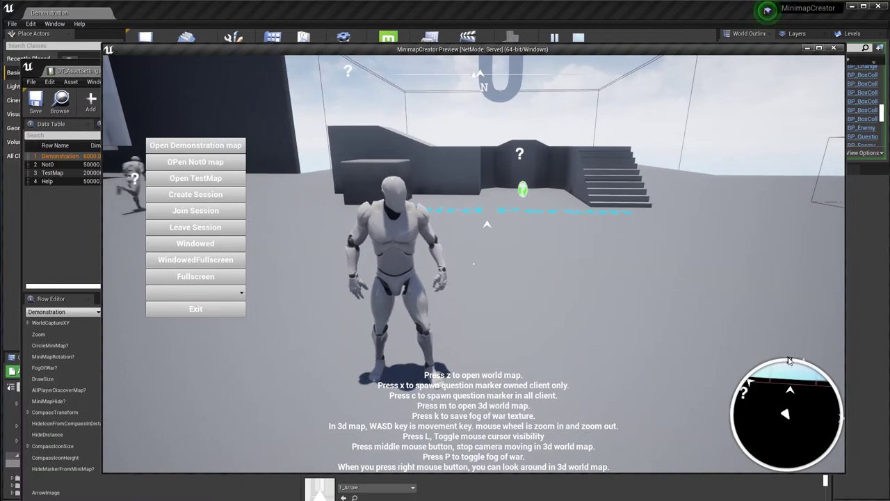
pyautogui.click(508, 248)
pyautogui.press('s')
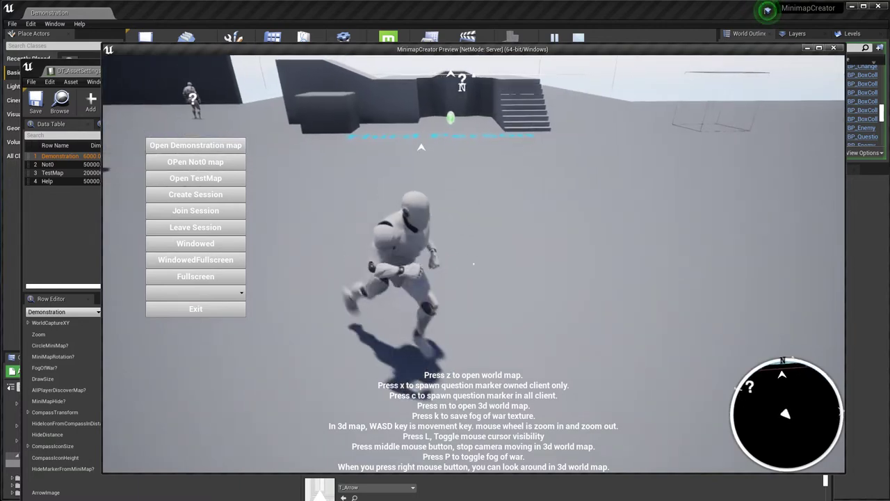
pyautogui.press('Escape')
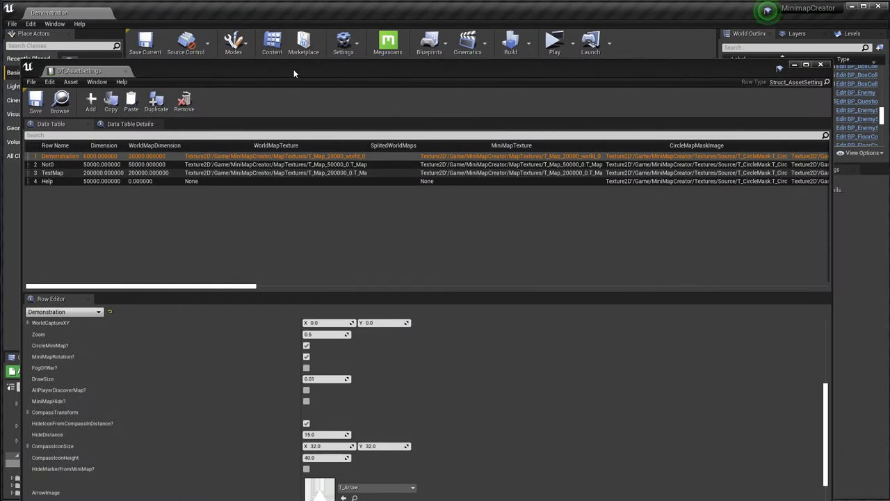
pyautogui.click(796, 65)
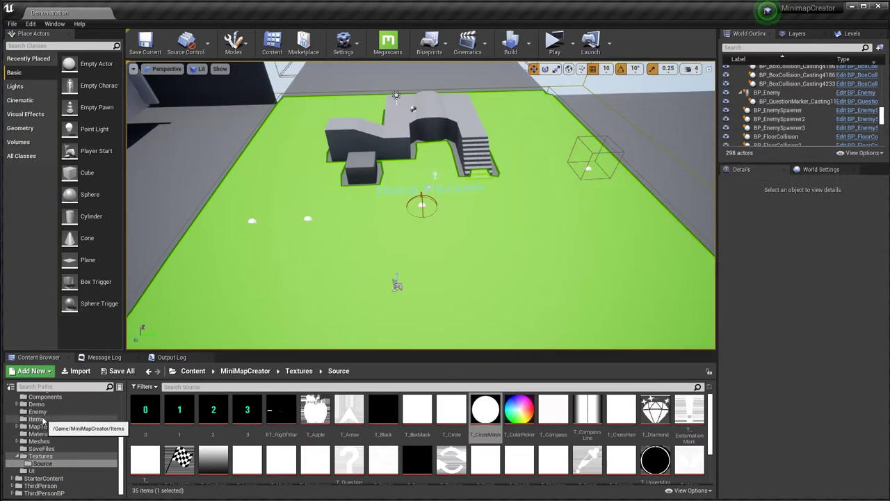
# Open the DT_WidgetInfo data table from the Items folder, select the myicon row, and shrink the window to uncover the Content Browser.
pyautogui.click(39, 419)
pyautogui.doubleClick(139, 410)
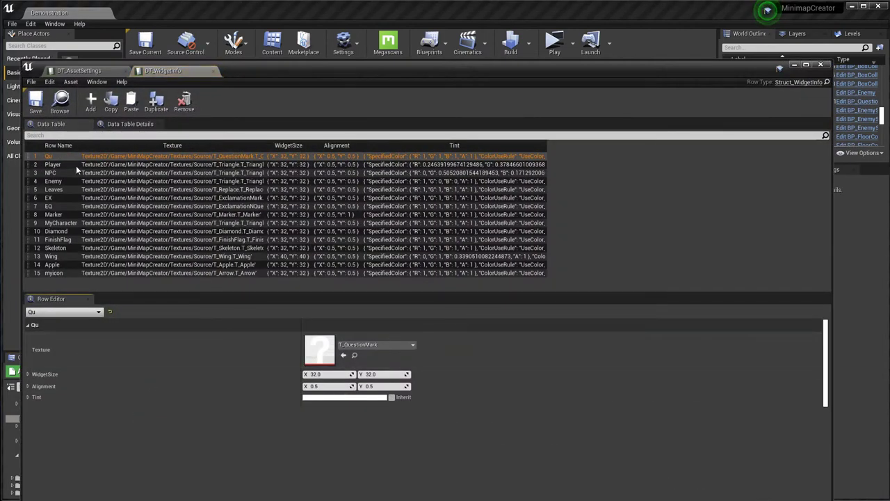
pyautogui.click(56, 189)
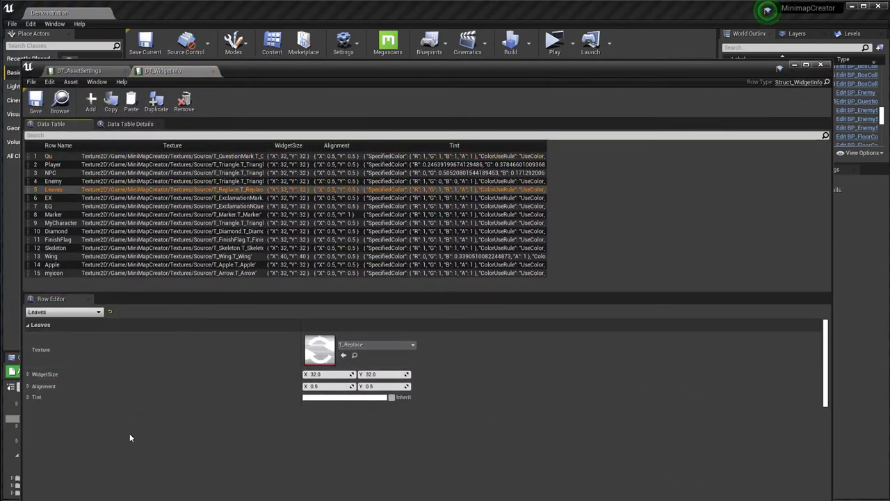
pyautogui.click(70, 272)
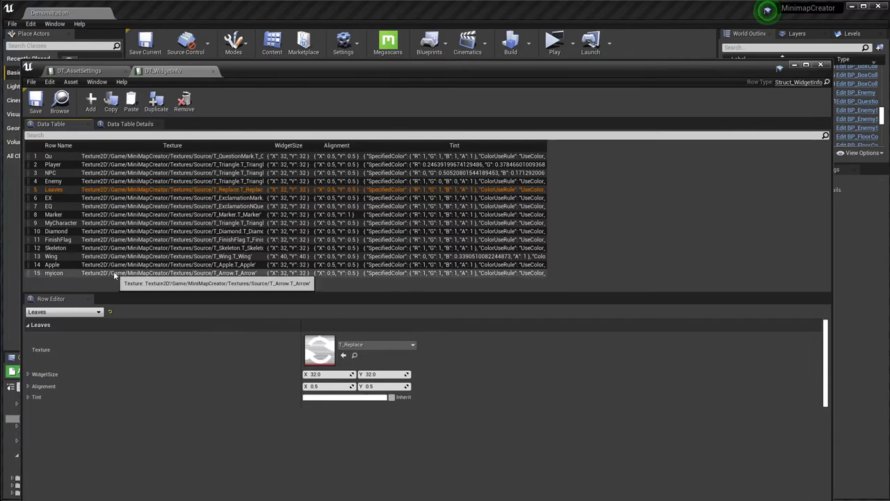
pyautogui.moveTo(239, 72); pyautogui.dragTo(269, 29)
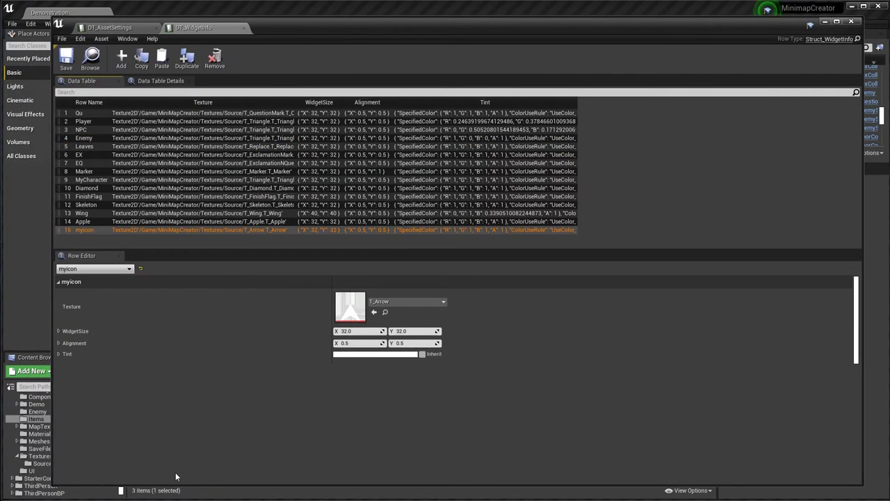
pyautogui.moveTo(183, 485); pyautogui.dragTo(182, 345)
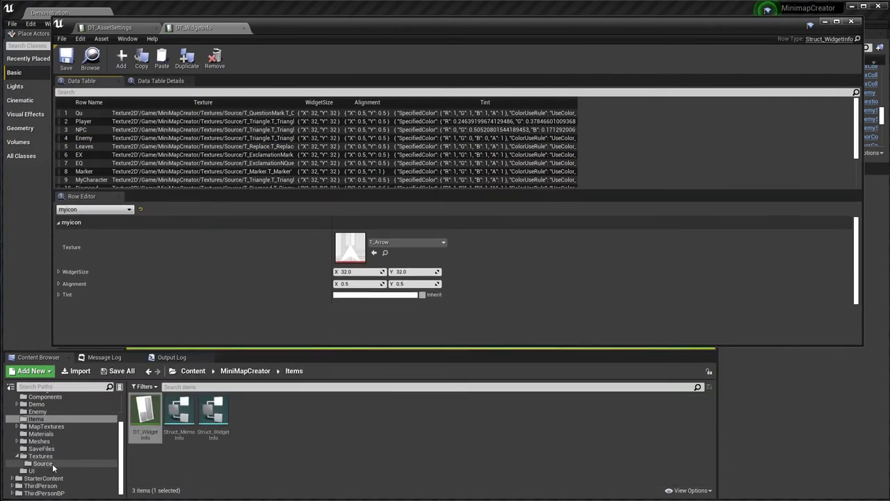
# Assign the T_Spoid texture from the Textures/Source folder to the myicon row.
pyautogui.click(40, 455)
pyautogui.click(41, 463)
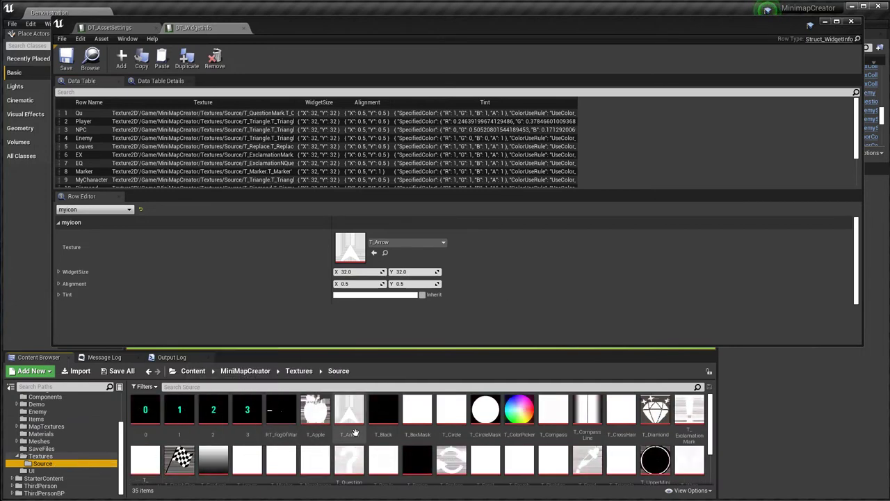
pyautogui.scroll(-1, 601, 411)
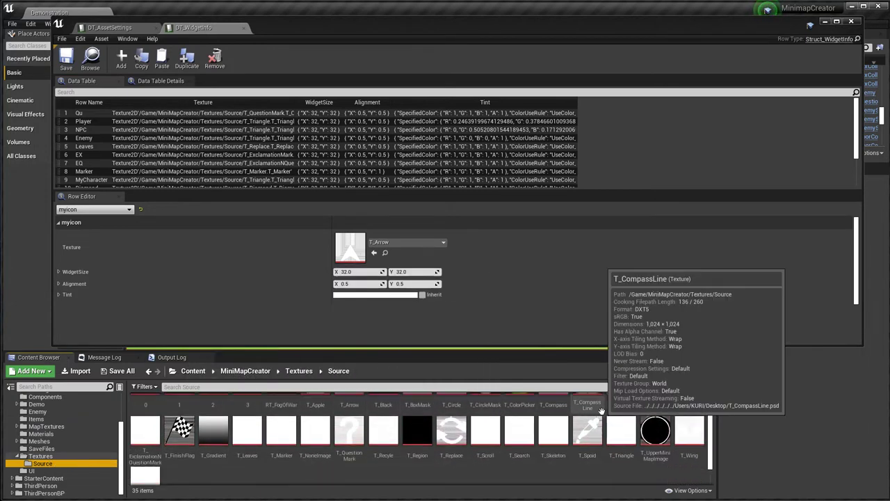
pyautogui.moveTo(588, 421); pyautogui.dragTo(373, 259)
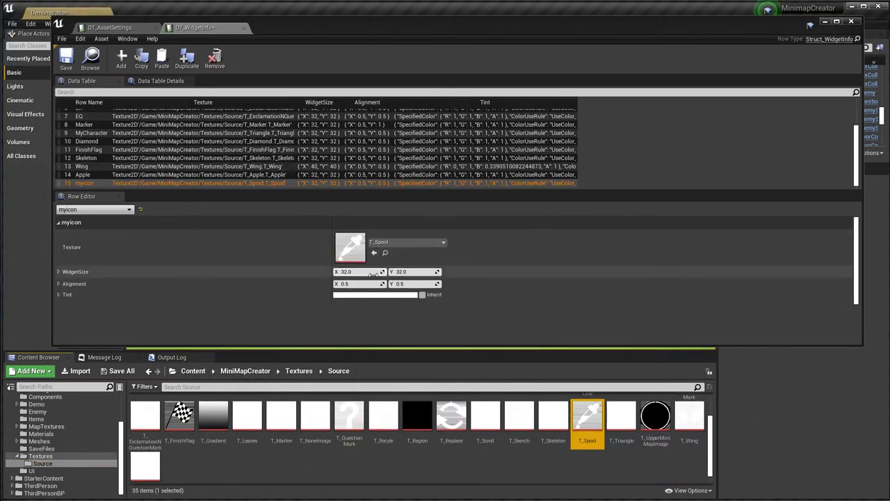
# Move the data table window off the play controls, preview the level, run the character around to examine the new minimap icon, and stop.
pyautogui.moveTo(302, 28); pyautogui.dragTo(270, 84)
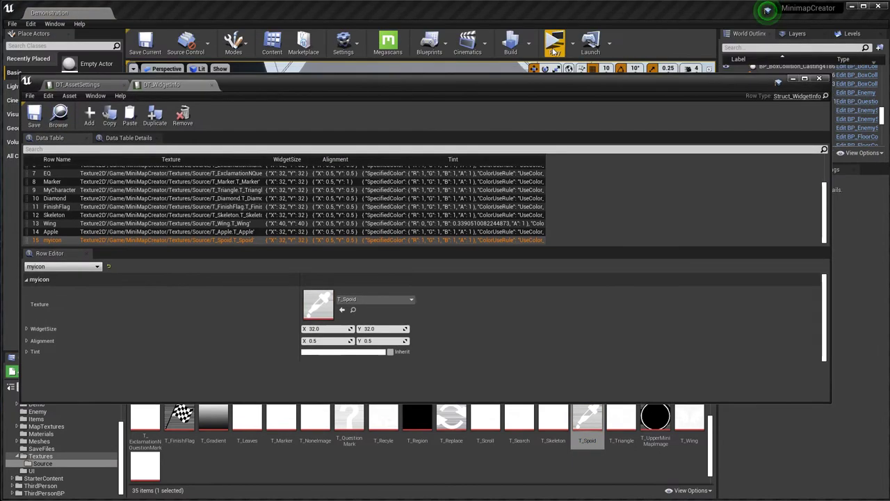
pyautogui.click(555, 39)
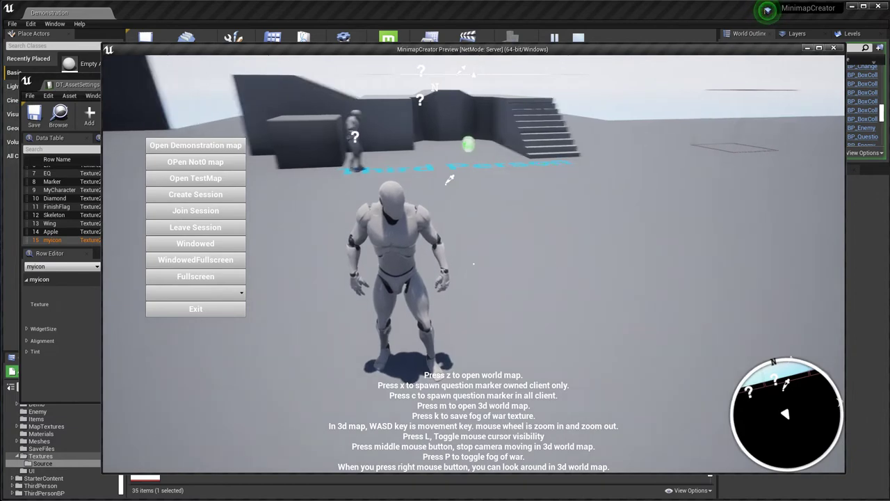
pyautogui.press('s')
pyautogui.press('d')
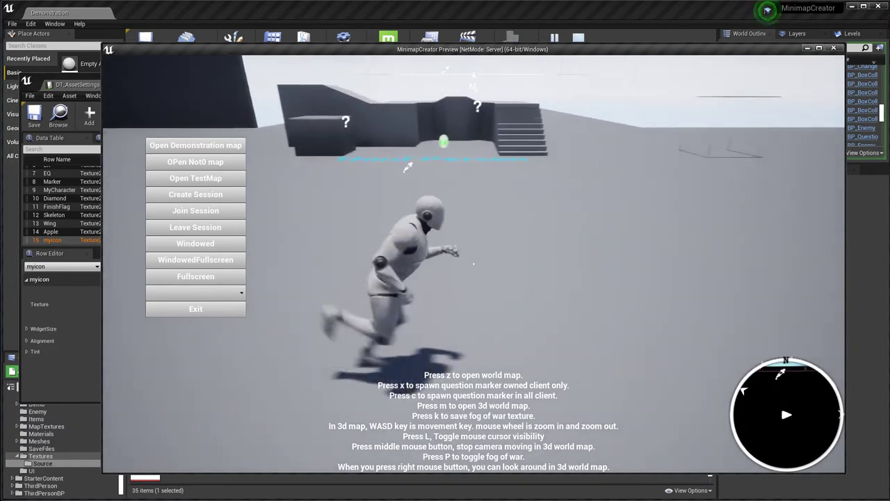
pyautogui.press('s')
pyautogui.press('l')
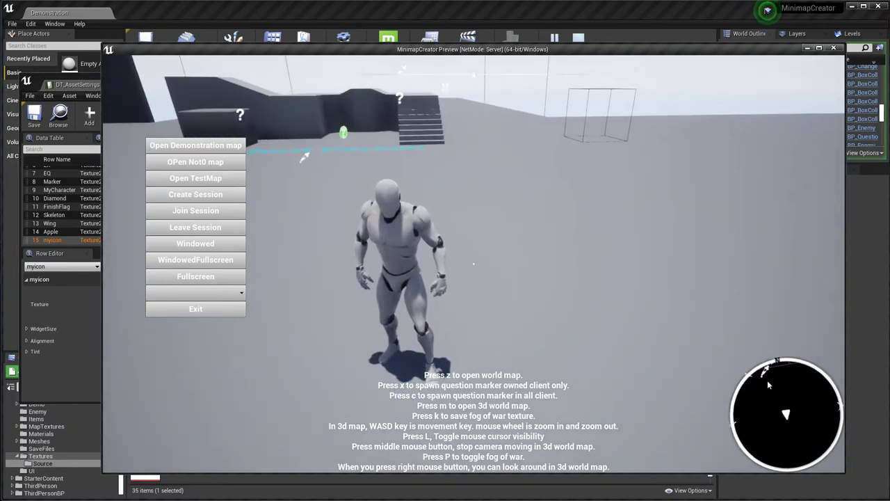
pyautogui.press('l')
pyautogui.press('s')
pyautogui.press('d')
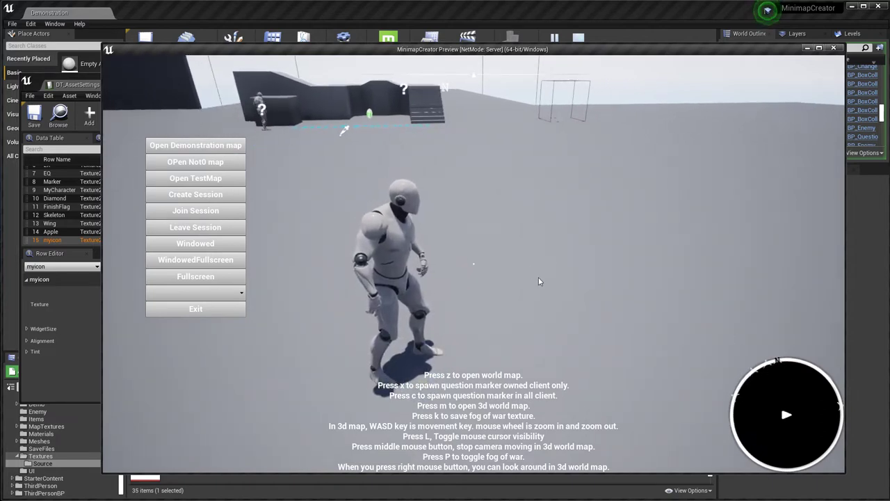
pyautogui.press('l')
pyautogui.press('a')
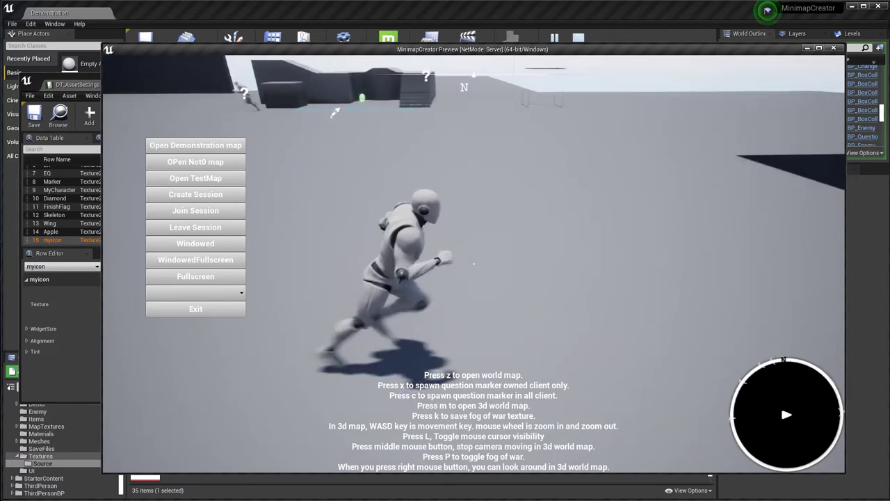
pyautogui.press('w')
pyautogui.press('d')
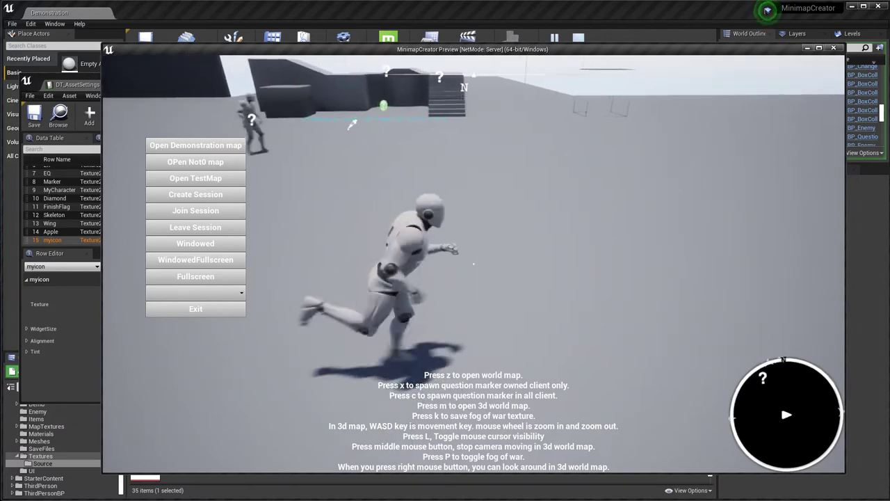
pyautogui.press('s')
pyautogui.press('l')
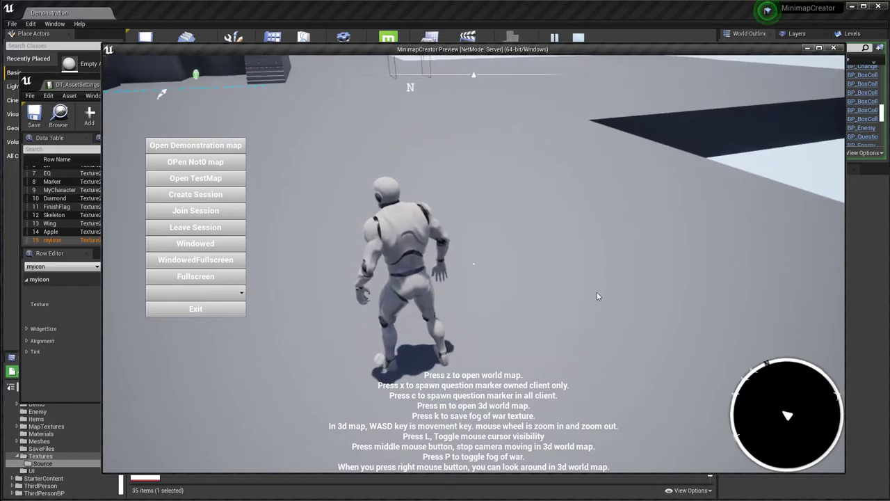
pyautogui.press('l')
pyautogui.press('w')
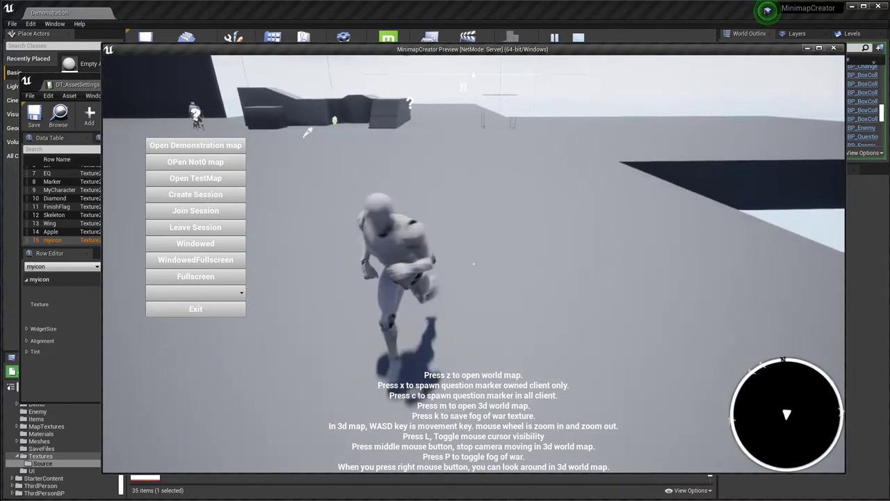
pyautogui.press('a')
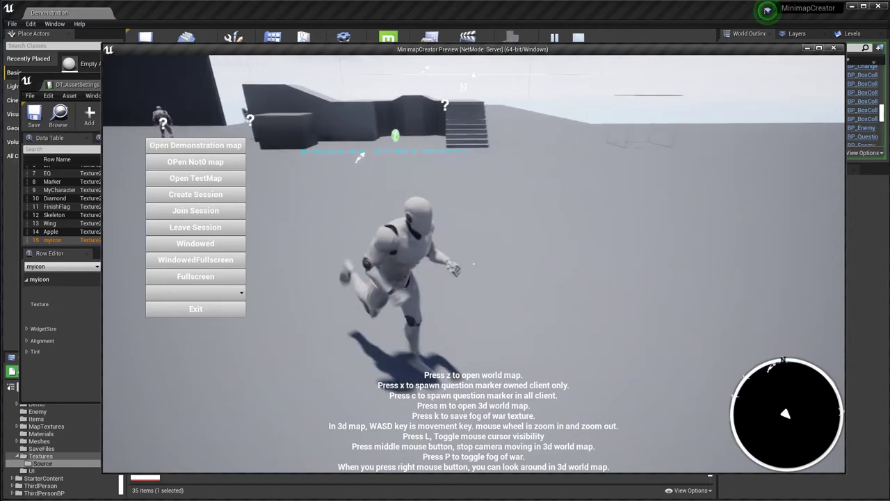
pyautogui.press('l')
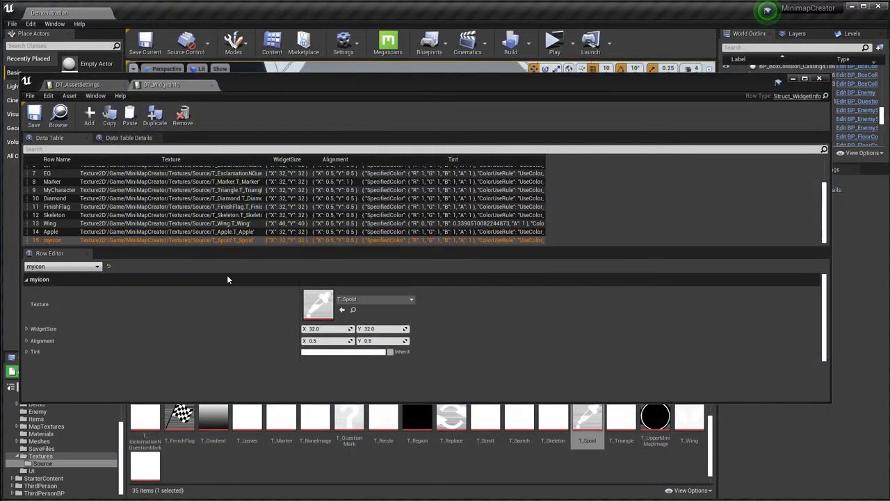
# Return to DT_AssetSettings and enable HideMarkerFromMiniMap? for the Demonstration row.
pyautogui.click(76, 84)
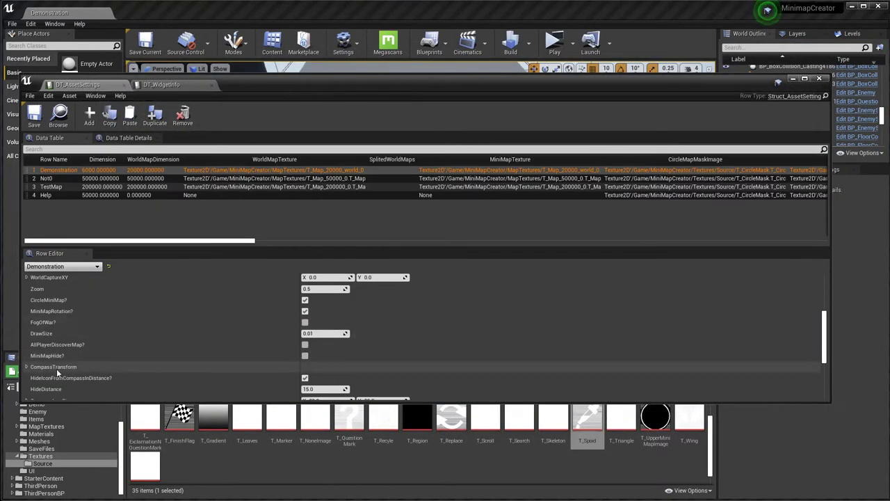
pyautogui.scroll(-2, 80, 377)
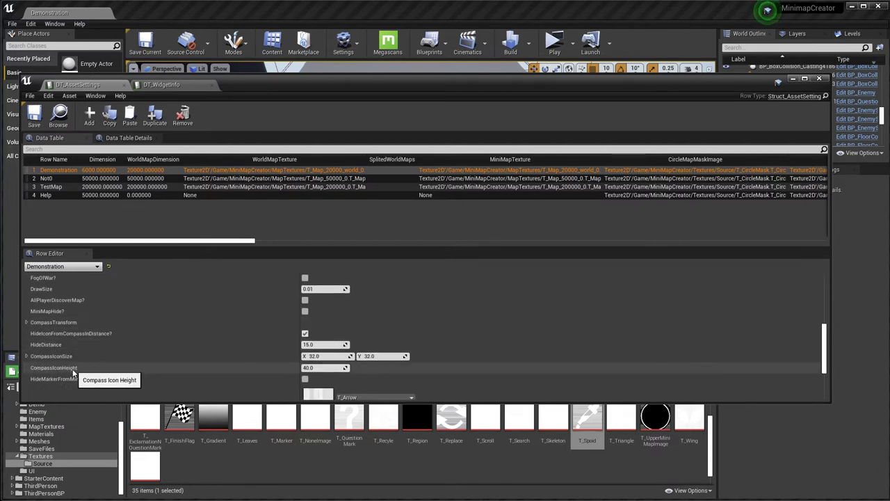
pyautogui.scroll(-1, 73, 373)
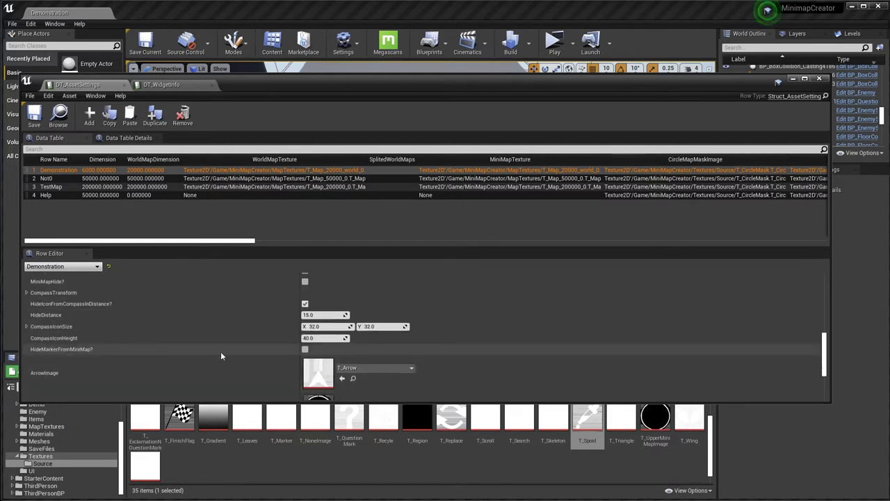
# Preview the level, run the character away from the markers to check that distant ones are hidden from the minimap, and end the preview.
pyautogui.click(554, 46)
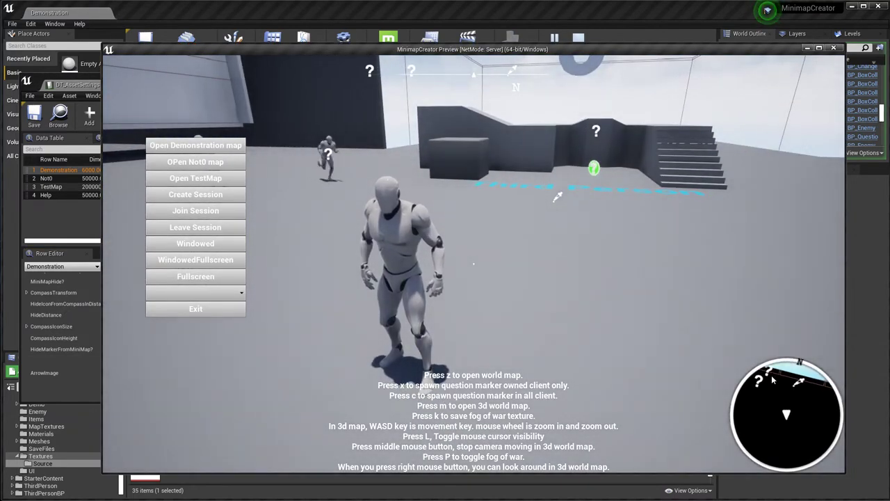
pyautogui.press('s')
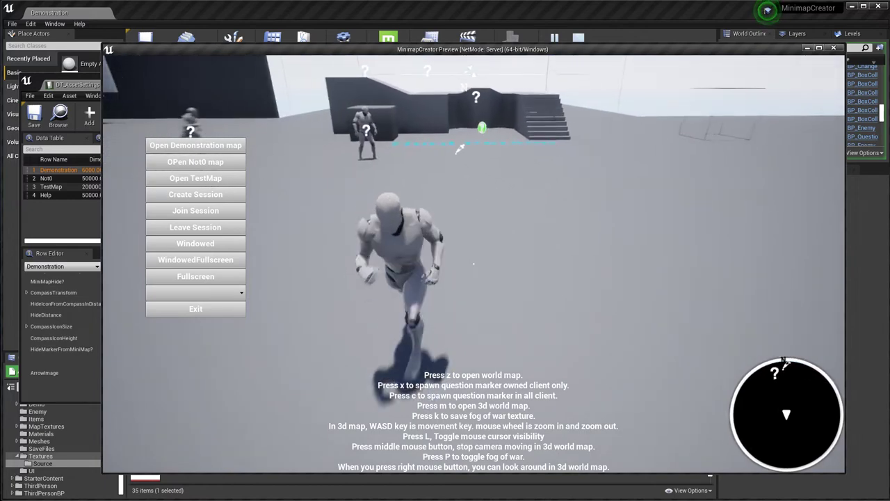
pyautogui.press('s')
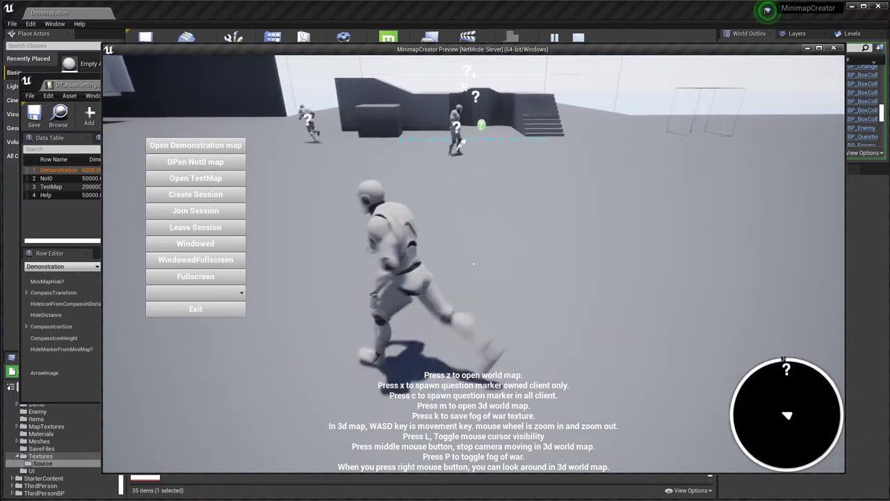
pyautogui.press('w')
pyautogui.press('s')
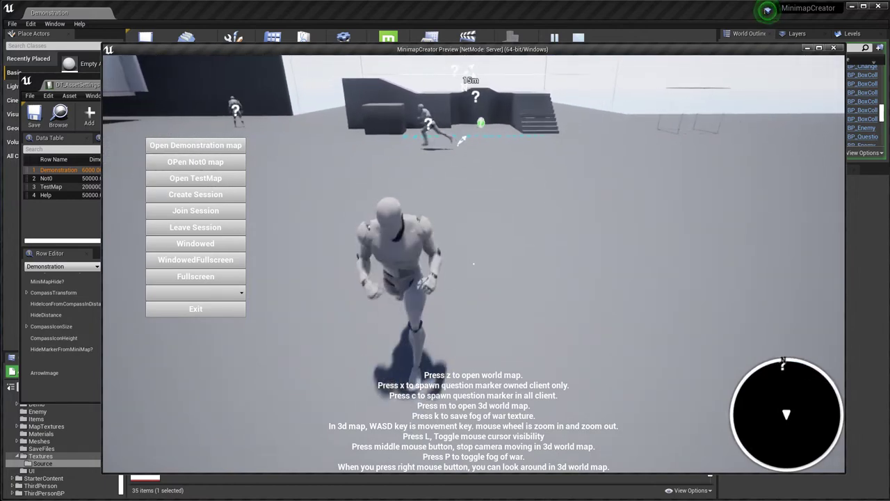
pyautogui.press('Escape')
# Disable CircleMiniMap? for the Demonstration row and save the data table.
pyautogui.scroll(4, 94, 332)
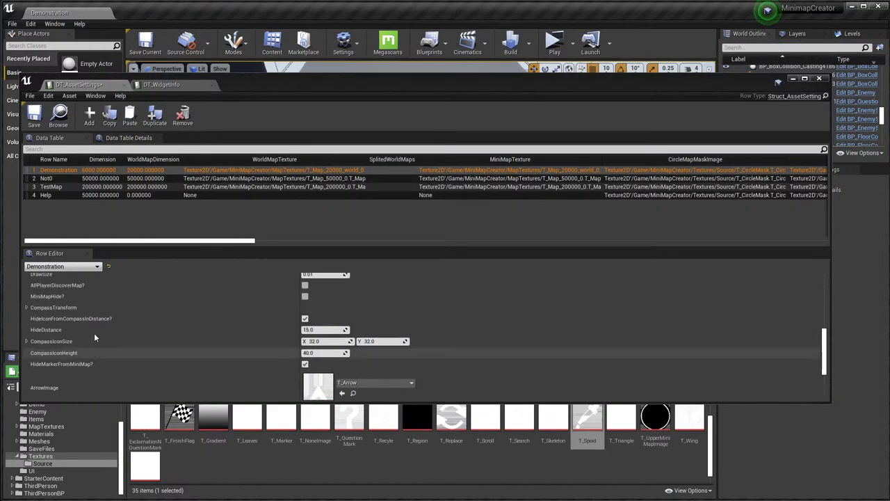
pyautogui.scroll(4, 49, 301)
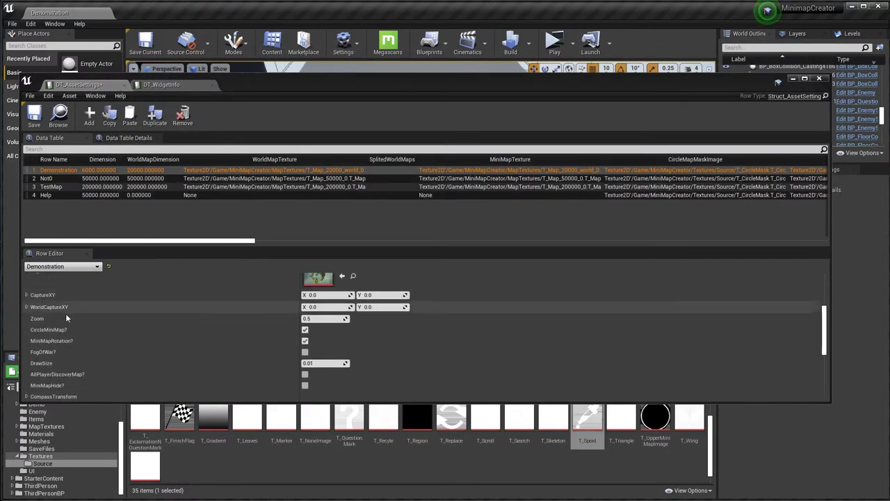
pyautogui.scroll(2, 67, 377)
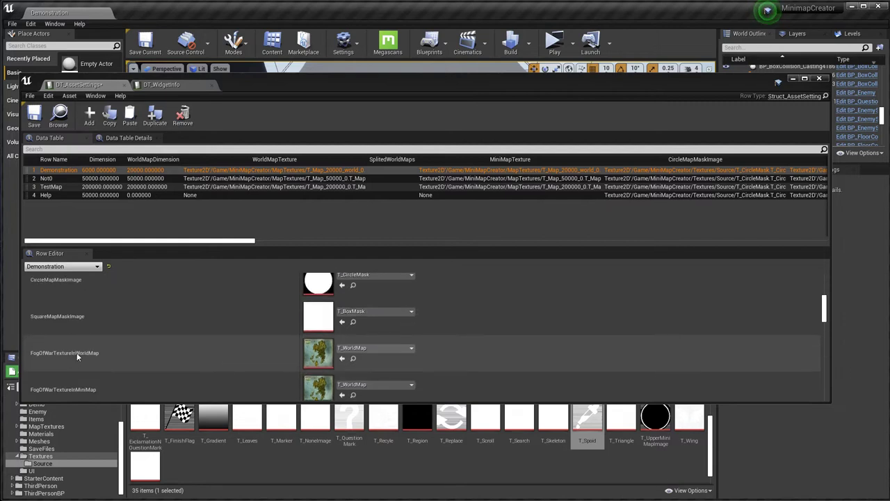
pyautogui.scroll(-6, 79, 346)
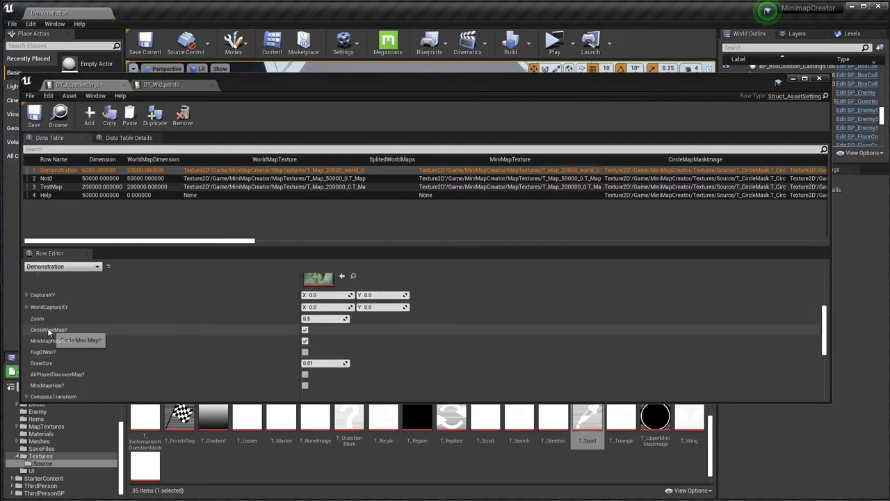
pyautogui.click(305, 330)
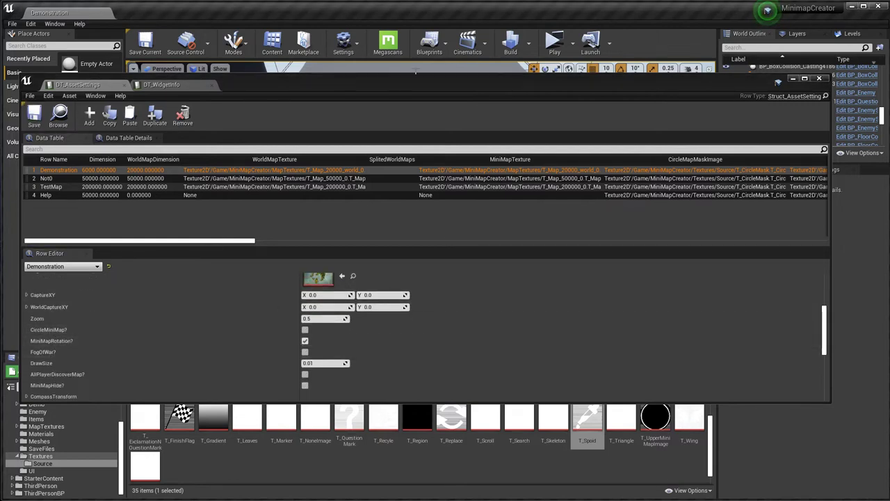
# Preview the level, run the character away from the markers to examine the square minimap, and end the preview.
pyautogui.click(555, 46)
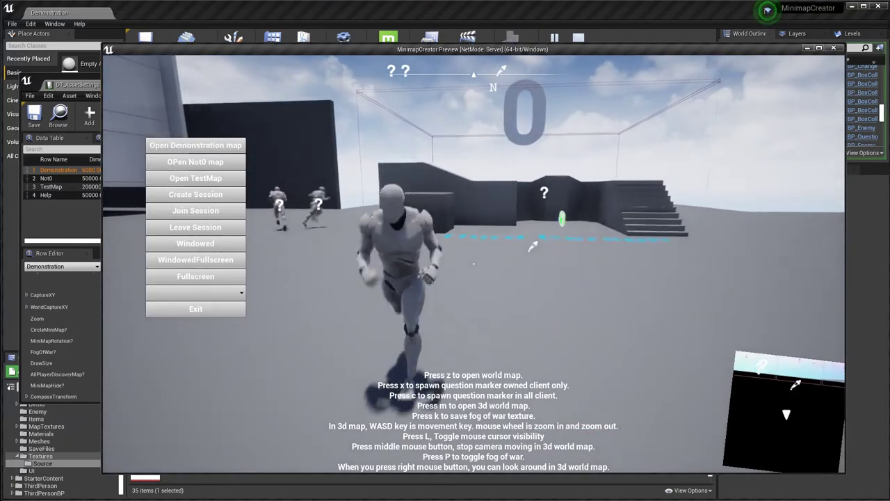
pyautogui.press('s')
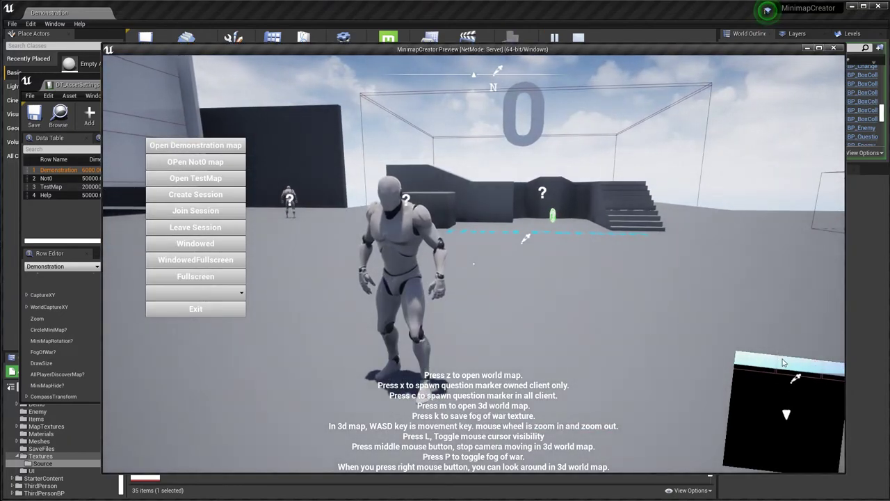
pyautogui.click(783, 362)
pyautogui.press('s')
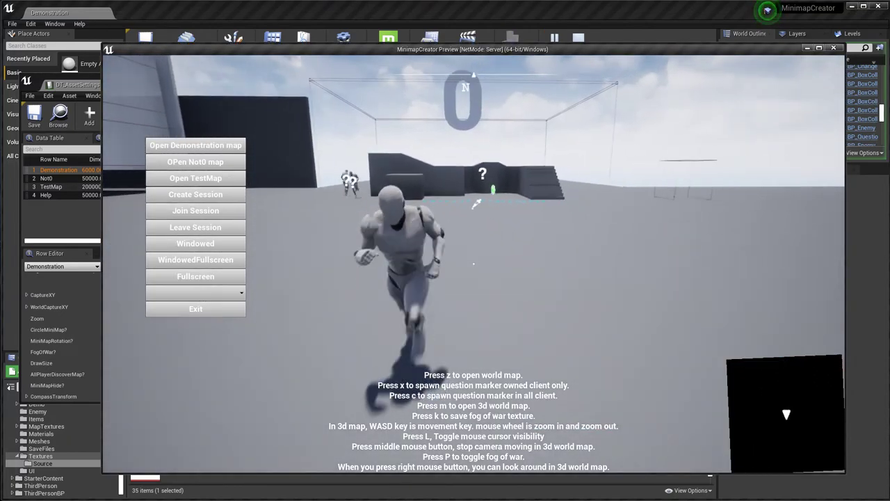
pyautogui.press('w')
pyautogui.press('s')
pyautogui.press('w')
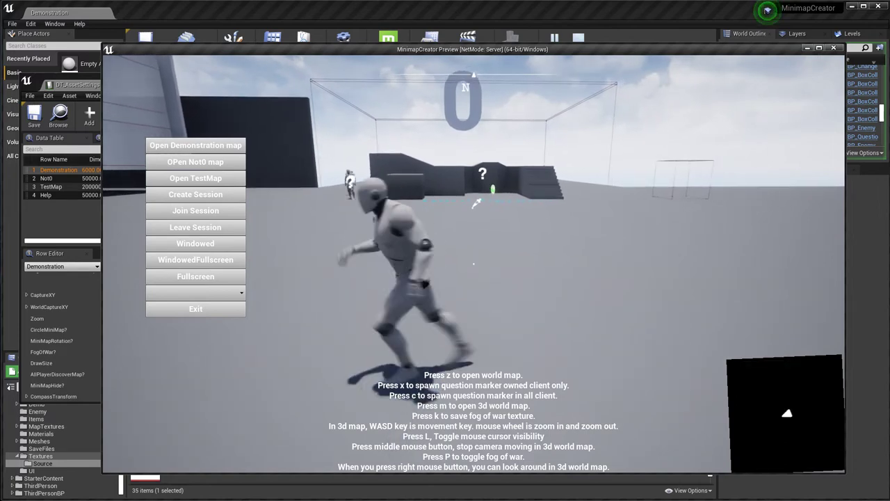
pyautogui.press('Escape')
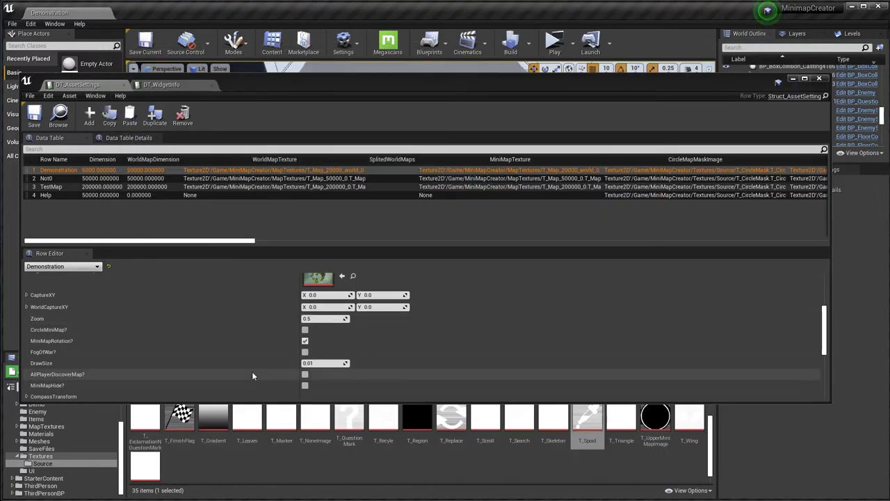
# Disable HideMarkerFromMiniMap? for the Demonstration row and run the character around in a preview to check distant markers on the square minimap.
pyautogui.scroll(-5, 90, 363)
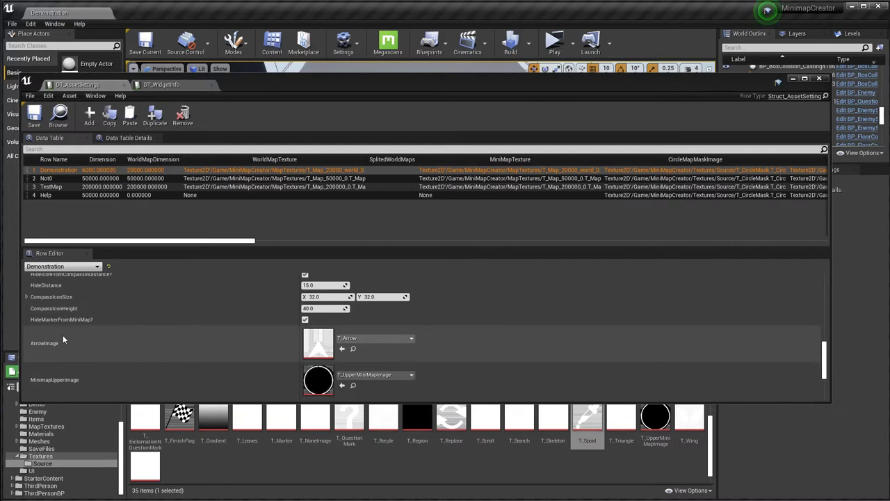
pyautogui.click(305, 321)
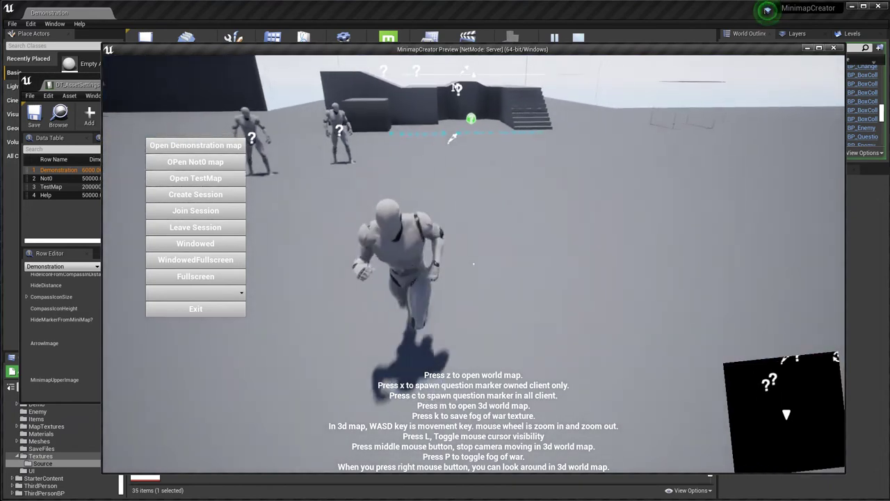
pyautogui.press('l')
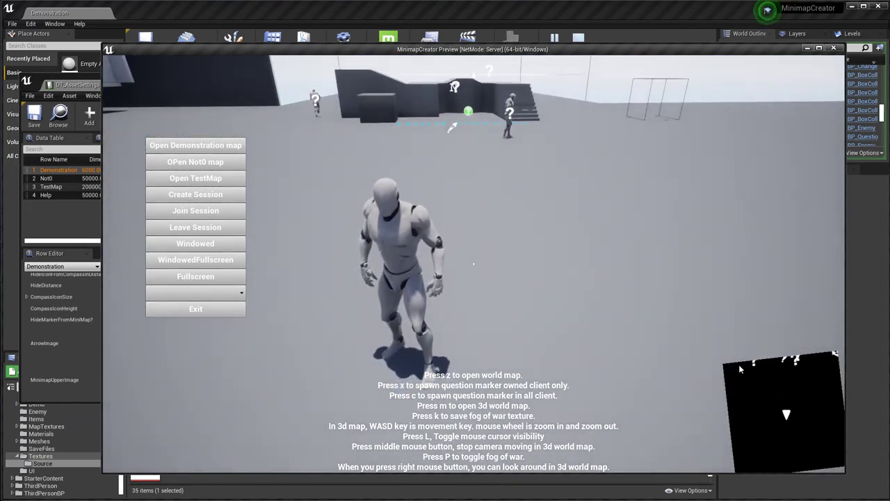
pyautogui.press('w')
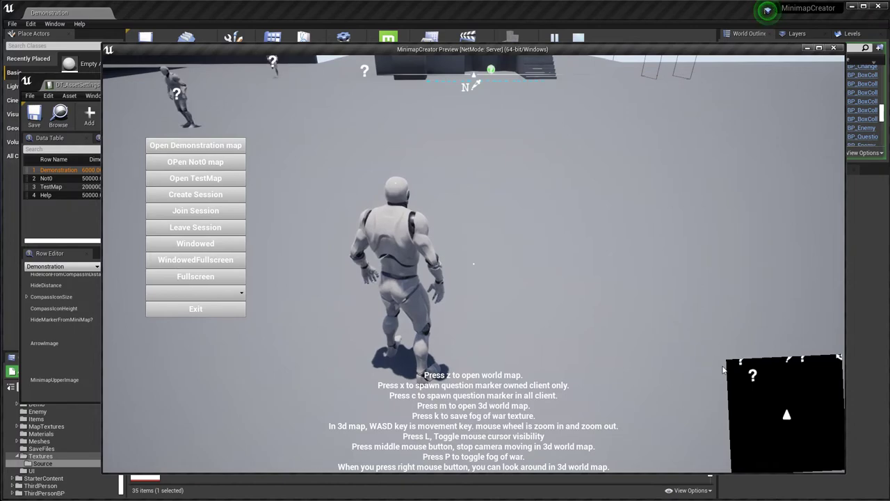
pyautogui.press('s')
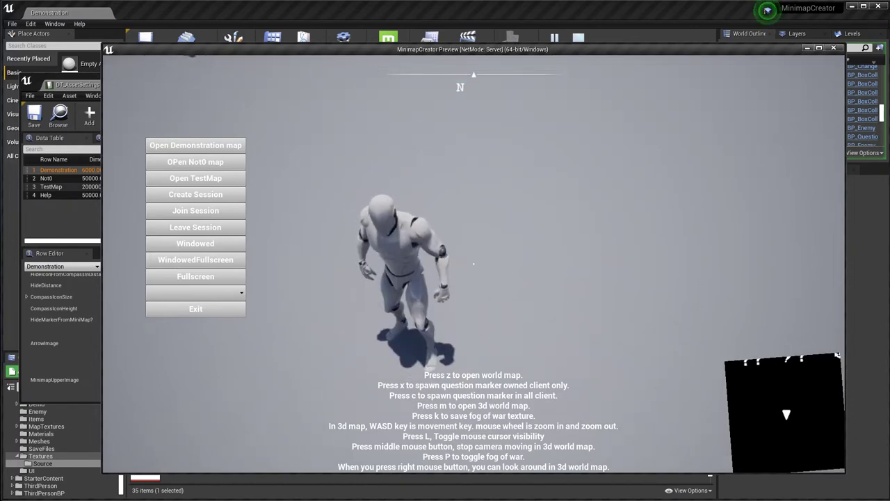
pyautogui.press('Escape')
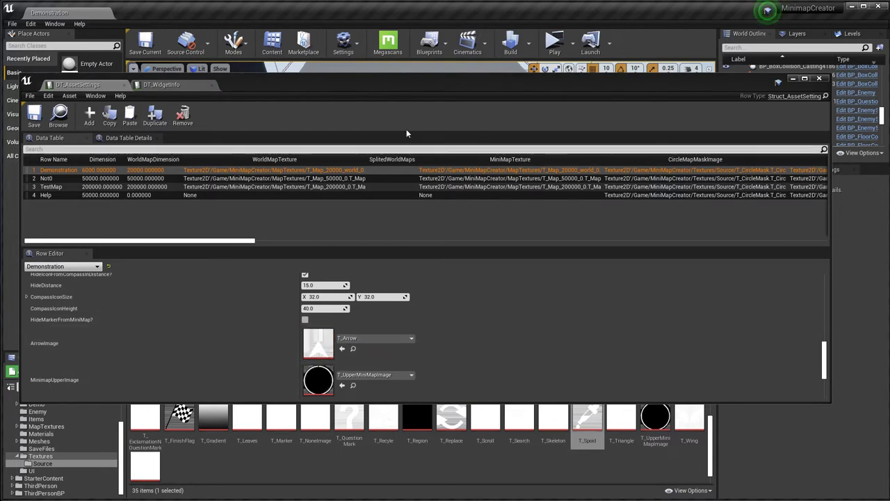
# Enable CircleMiniMap? for the Demonstration row and save the data table.
pyautogui.scroll(5, 339, 316)
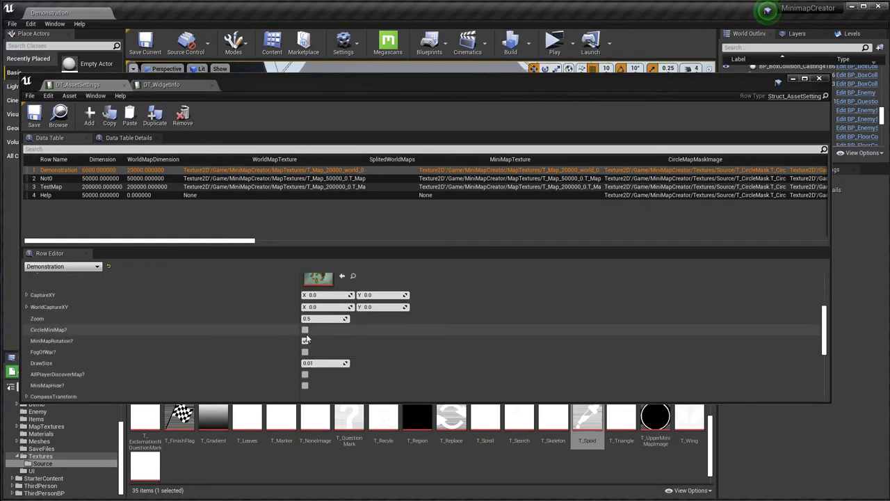
pyautogui.click(305, 330)
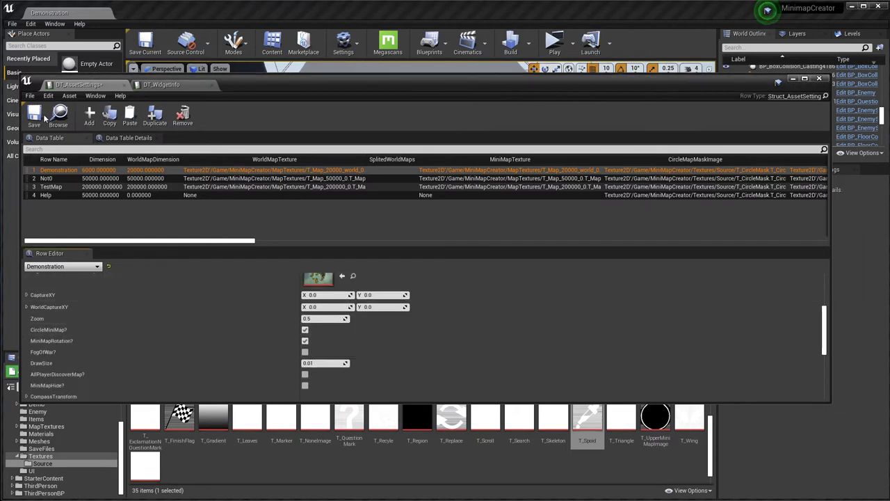
pyautogui.scroll(-2, 299, 318)
pyautogui.scroll(-3, 299, 319)
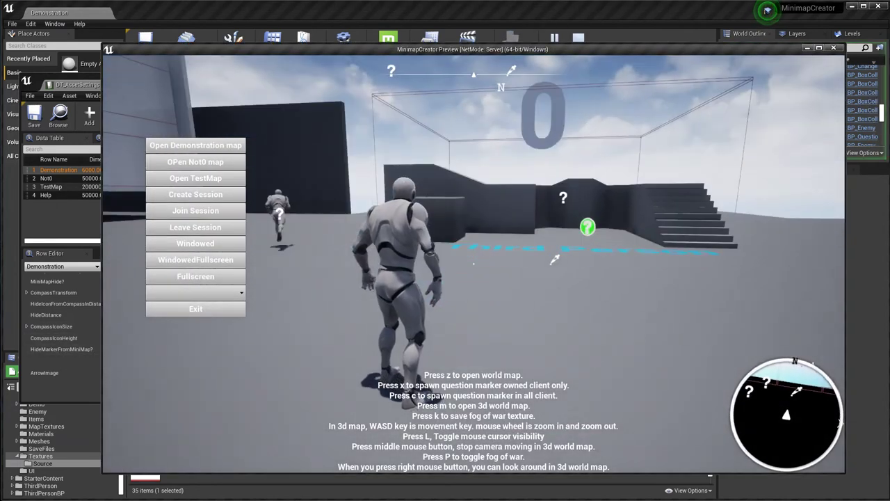
# Preview the level, run the character back and forth to examine how distant markers appear at the circular minimap's edge, and end the preview.
pyautogui.click(635, 294)
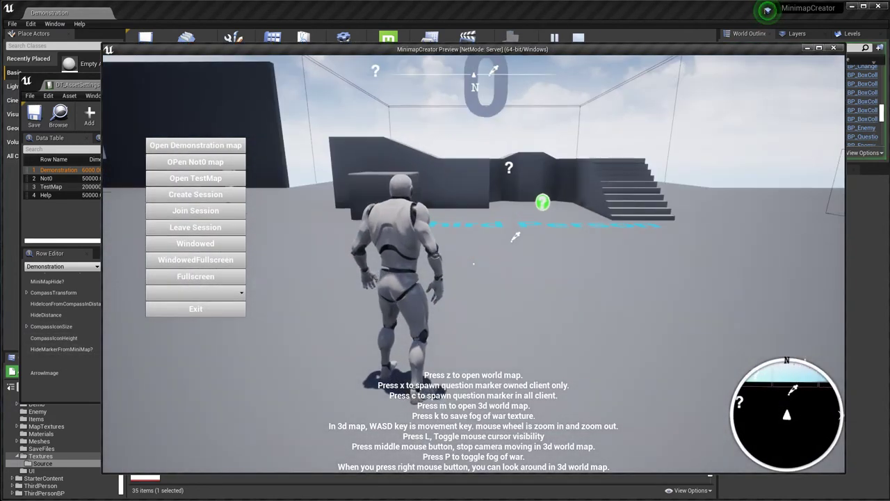
pyautogui.press('w')
pyautogui.press('s')
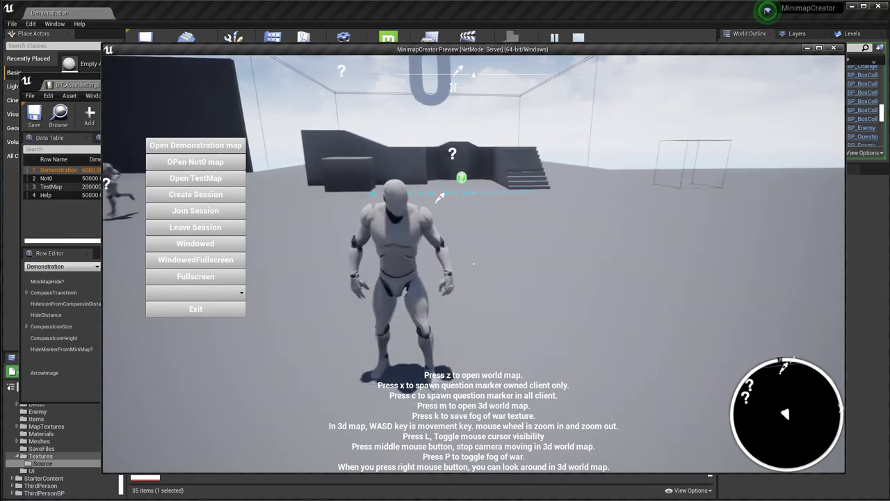
pyautogui.click(600, 281)
pyautogui.press('s')
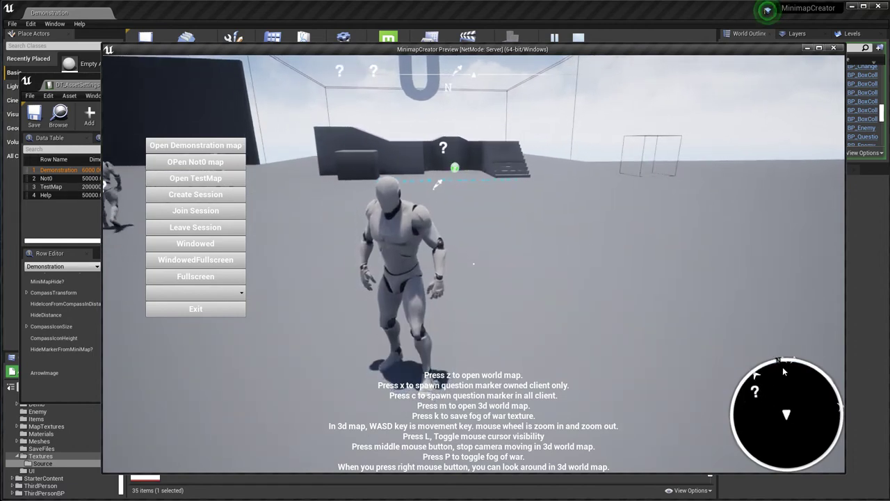
pyautogui.click(601, 263)
pyautogui.press('w')
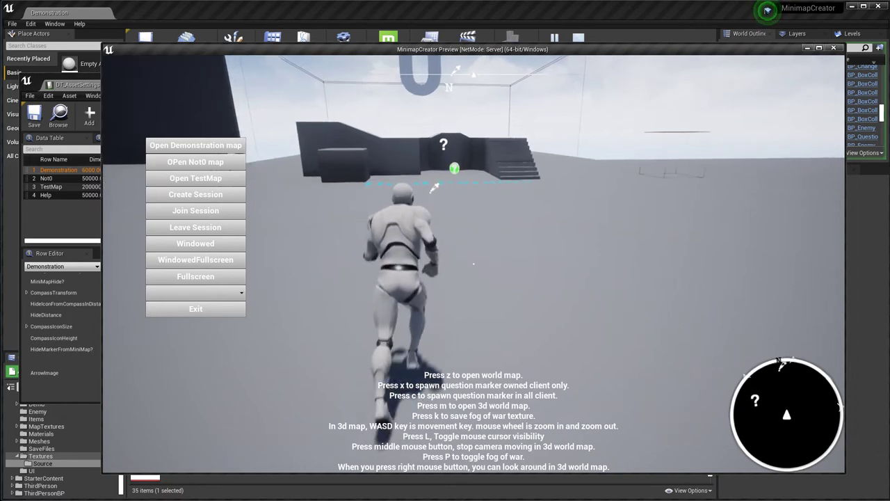
pyautogui.press('w')
pyautogui.press('s')
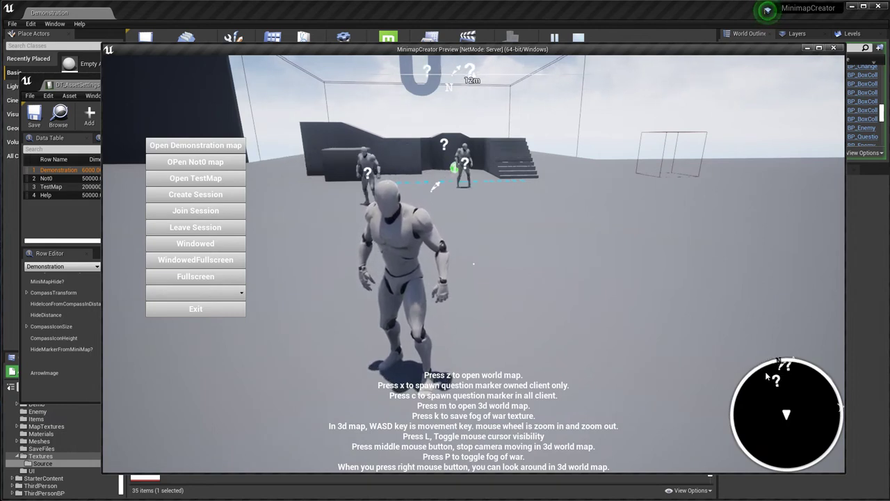
pyautogui.click(536, 264)
pyautogui.press('s')
pyautogui.press('w')
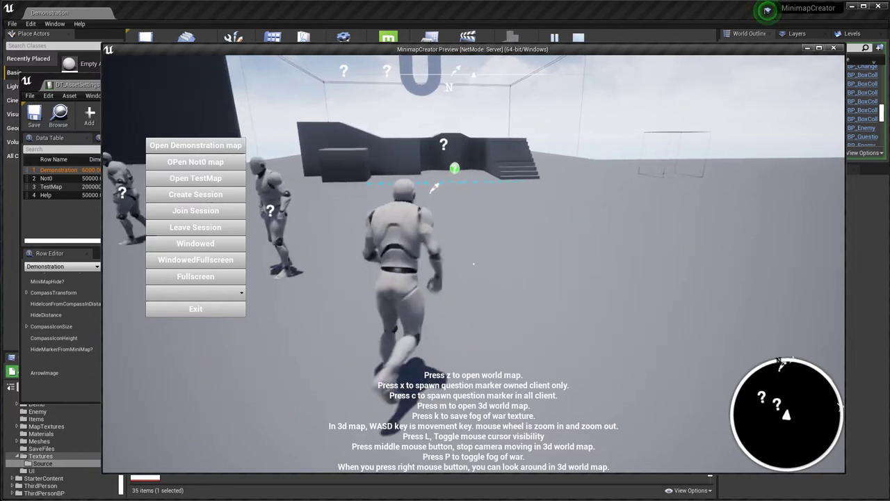
pyautogui.press('s')
pyautogui.press('w')
pyautogui.press('s')
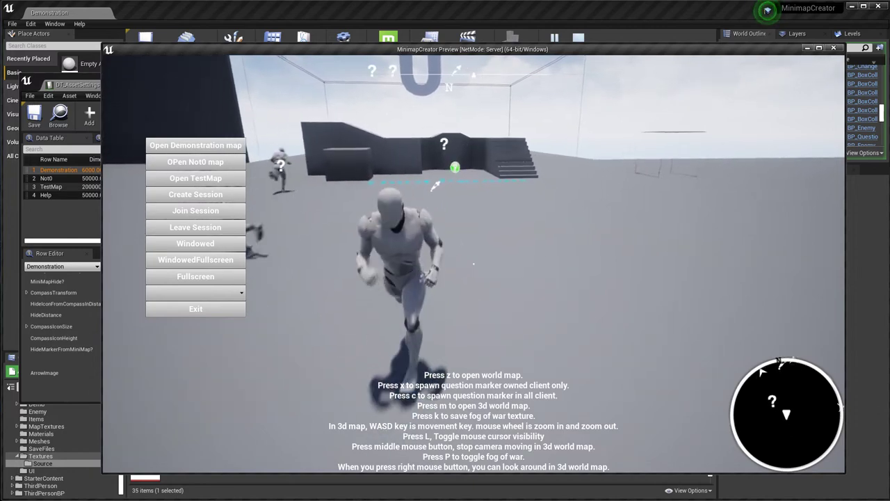
pyautogui.press('d')
pyautogui.press('w')
pyautogui.press('d')
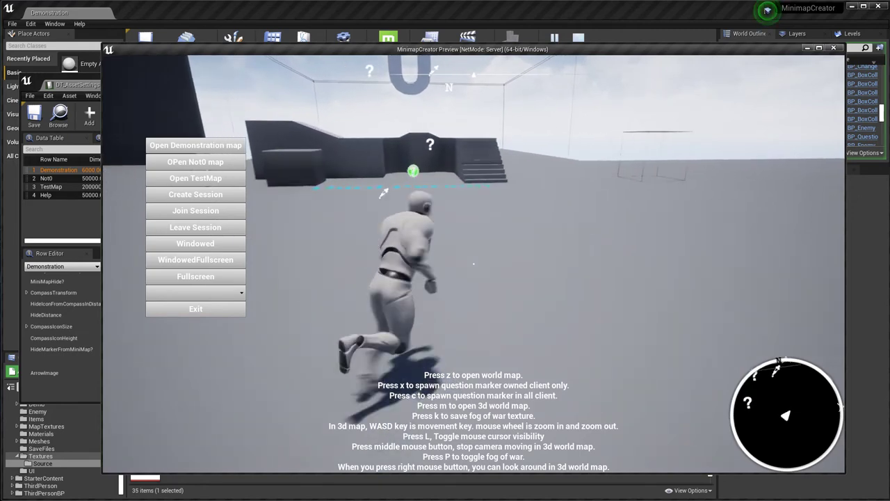
pyautogui.press('s')
pyautogui.press('Escape')
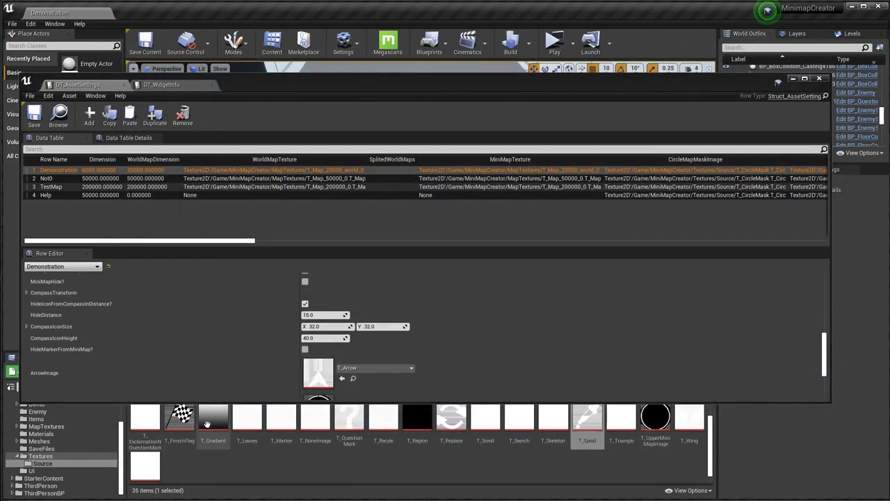
# Set the Demonstration row's ArrowImage to T_FinishFlag and run the character around in a preview to examine it at the minimap's edge.
pyautogui.moveTo(181, 417); pyautogui.dragTo(313, 358)
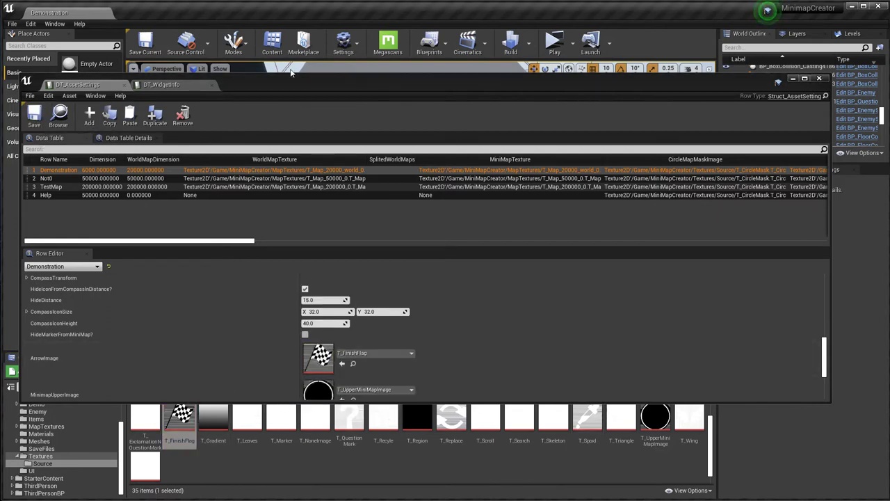
pyautogui.press('s')
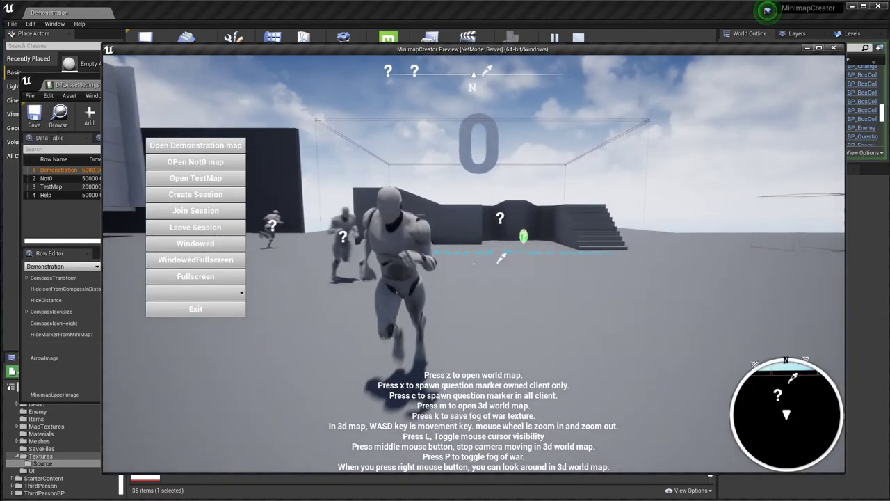
pyautogui.press('d')
pyautogui.press('w')
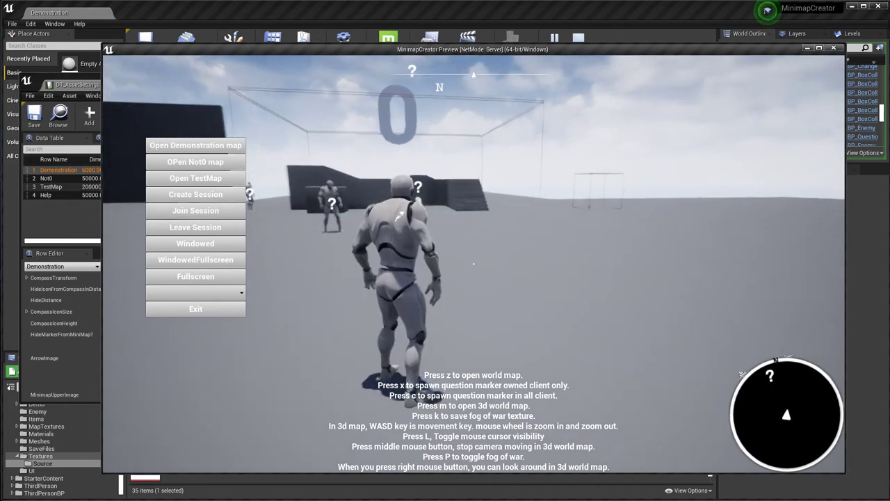
pyautogui.press('l')
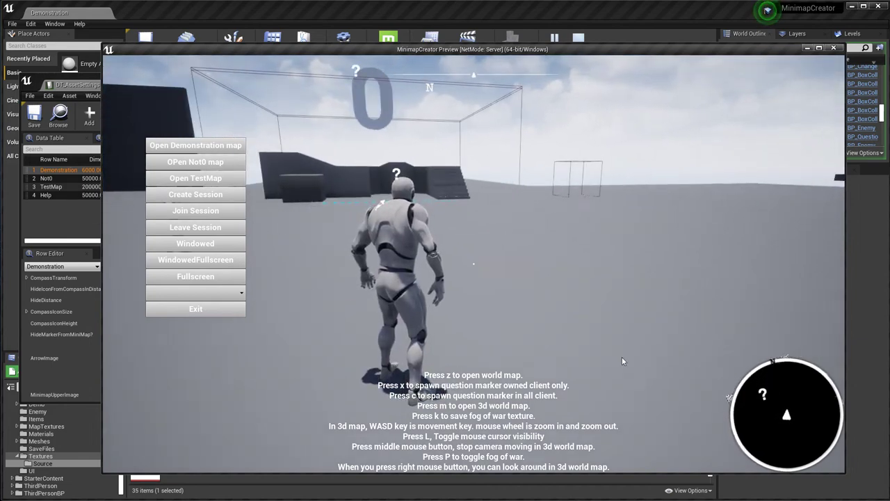
pyautogui.press('l')
pyautogui.press('d')
pyautogui.press('s')
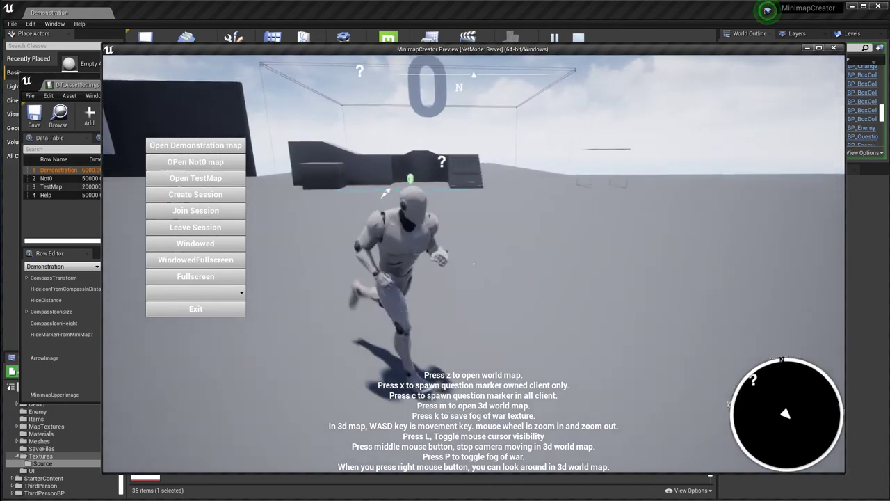
pyautogui.press('w')
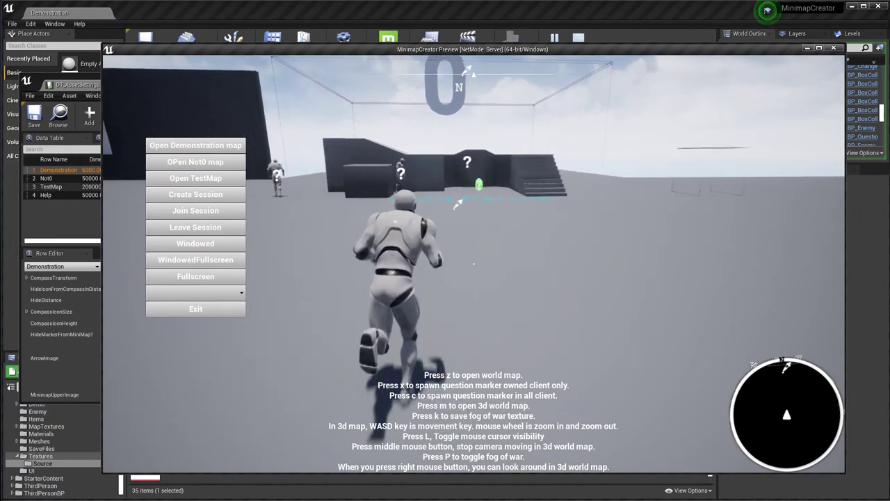
pyautogui.press('s')
pyautogui.press('w')
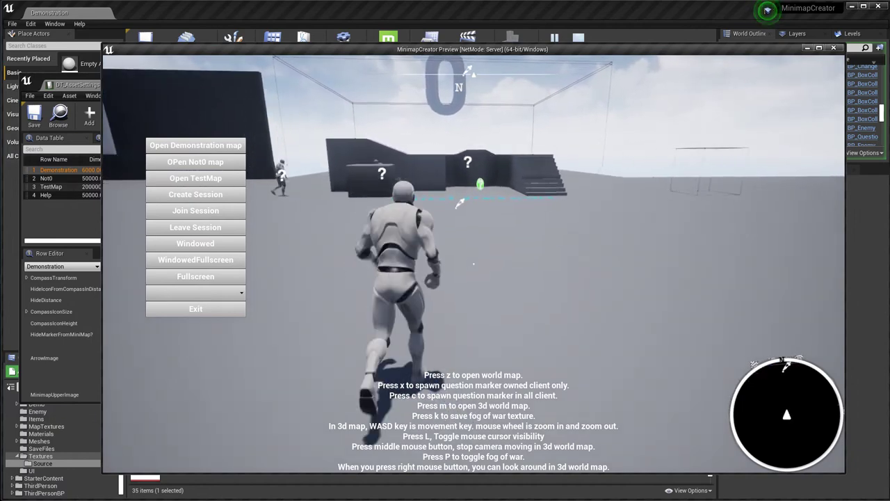
pyautogui.press('l')
pyautogui.press('l')
pyautogui.press('w')
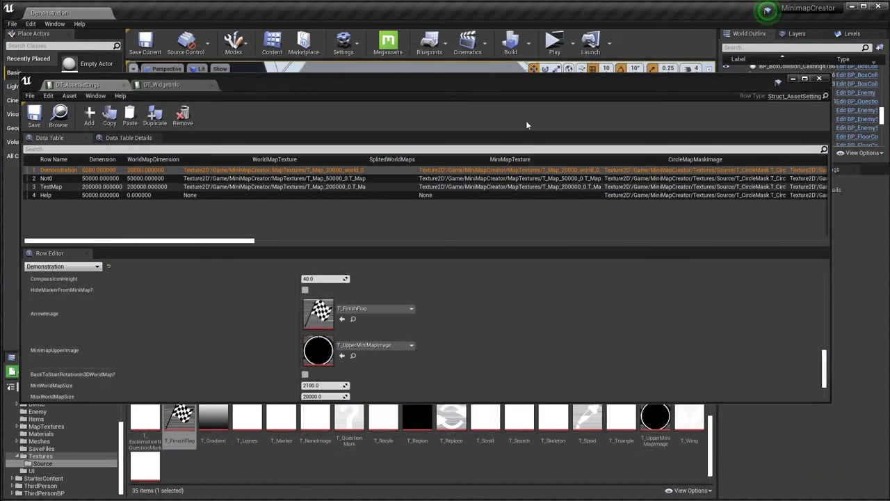
# Preview the level to examine the MinimapUpperImage ring around the circular minimap, and end the preview.
pyautogui.click(558, 48)
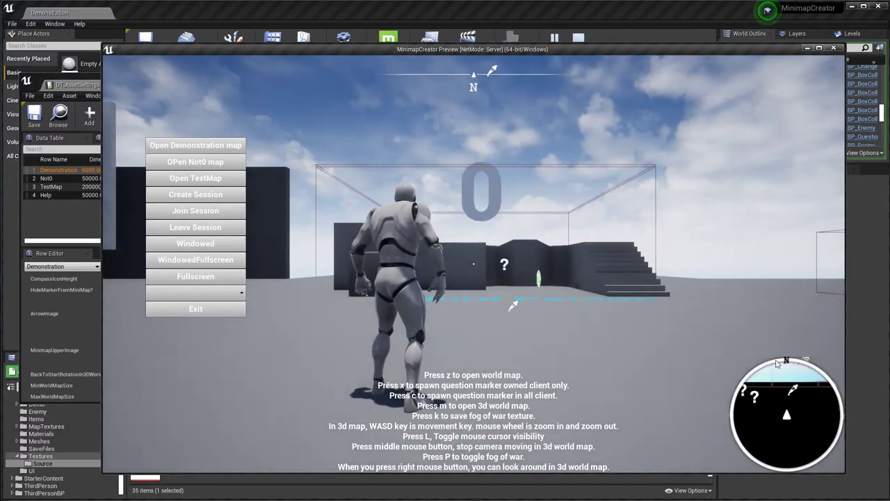
pyautogui.press('Escape')
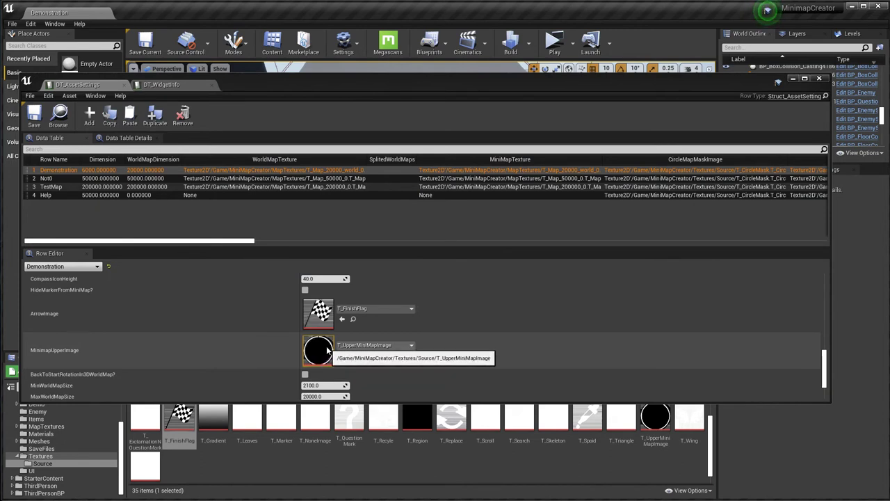
# Preview the level with BackToStartRotationIn3DWorldMap? disabled, open and rotate the 3D world map to examine its view rotation on reopening, and end the preview.
pyautogui.scroll(-1, 326, 350)
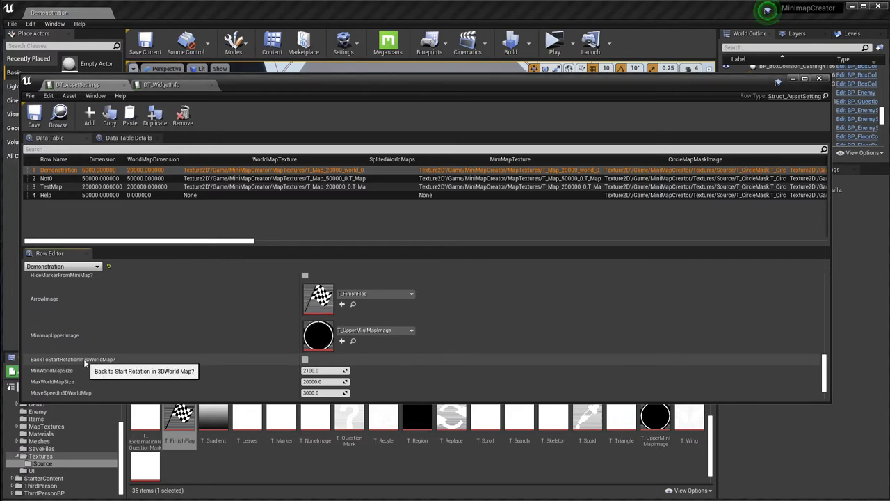
pyautogui.click(556, 43)
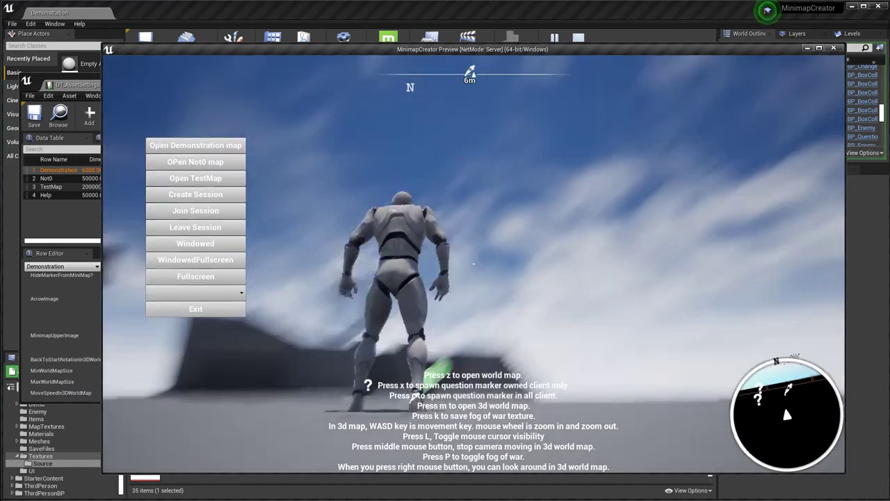
pyautogui.moveTo(474, 263)
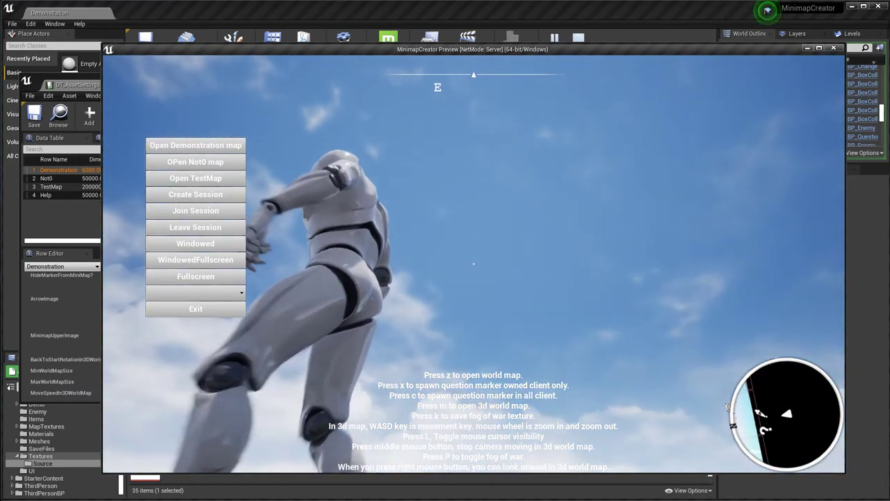
pyautogui.press('l')
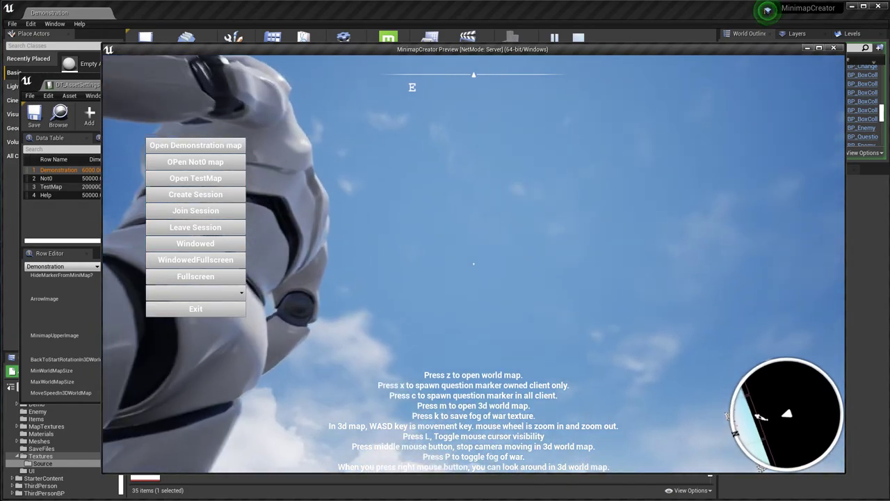
pyautogui.moveTo(487, 235)
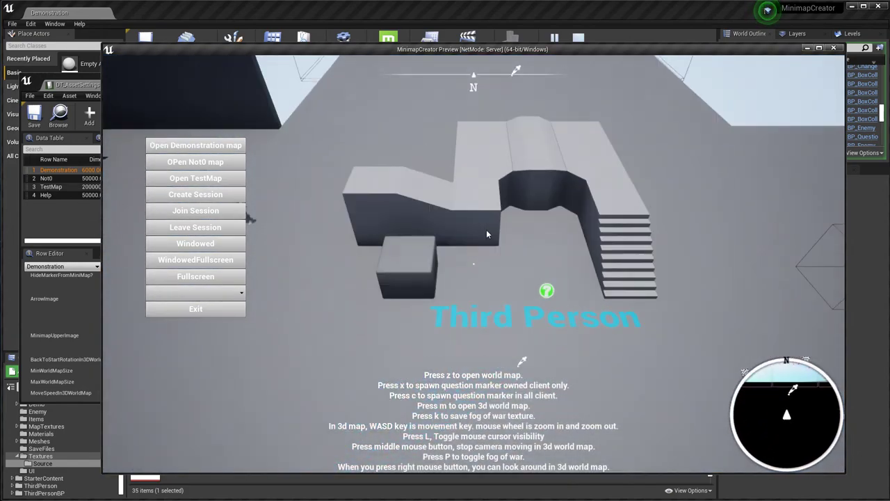
pyautogui.press('l')
pyautogui.moveTo(487, 235)
pyautogui.mouseDown()
pyautogui.moveTo(544, 216)
pyautogui.moveTo(480, 177)
pyautogui.moveTo(475, 205)
pyautogui.moveTo(390, 174)
pyautogui.mouseUp()
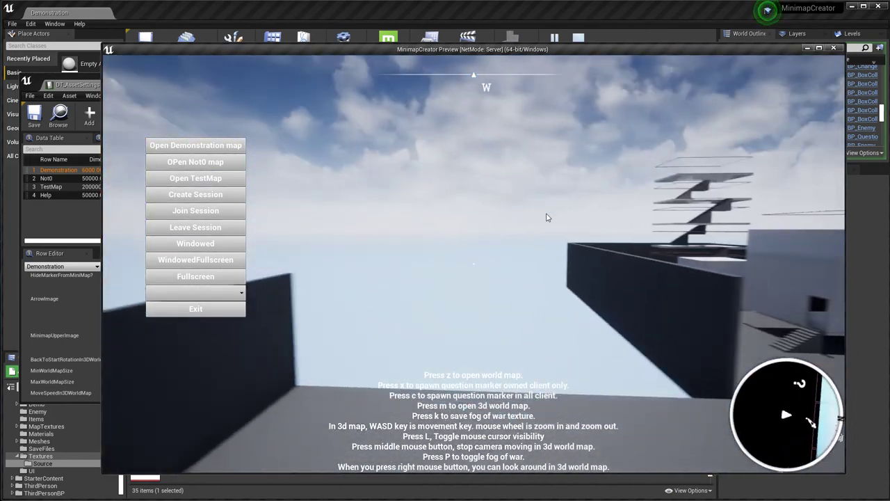
pyautogui.press('w')
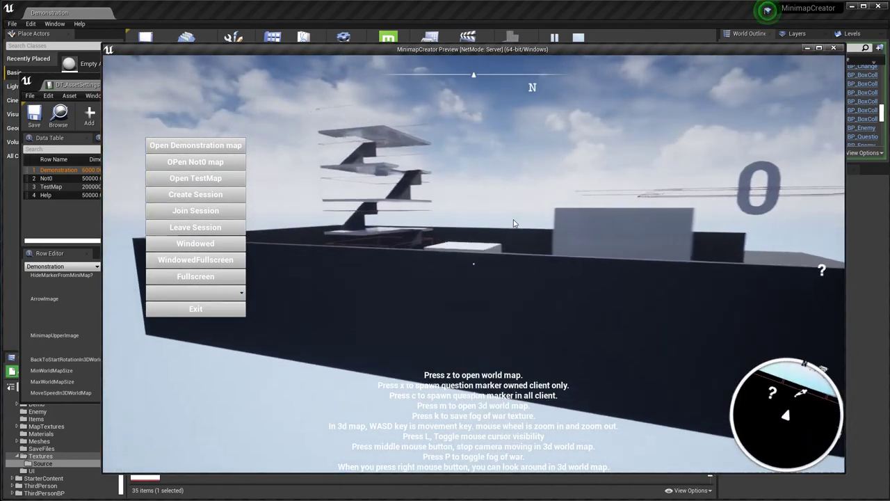
pyautogui.press('m')
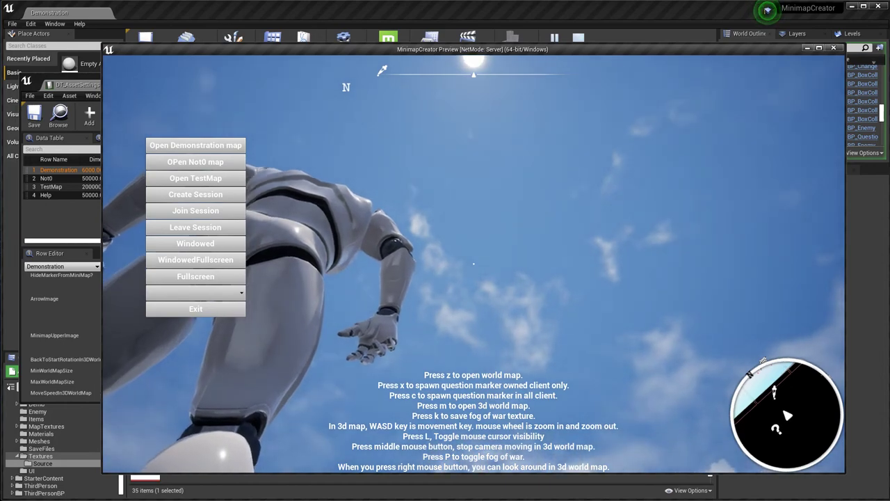
pyautogui.press('l')
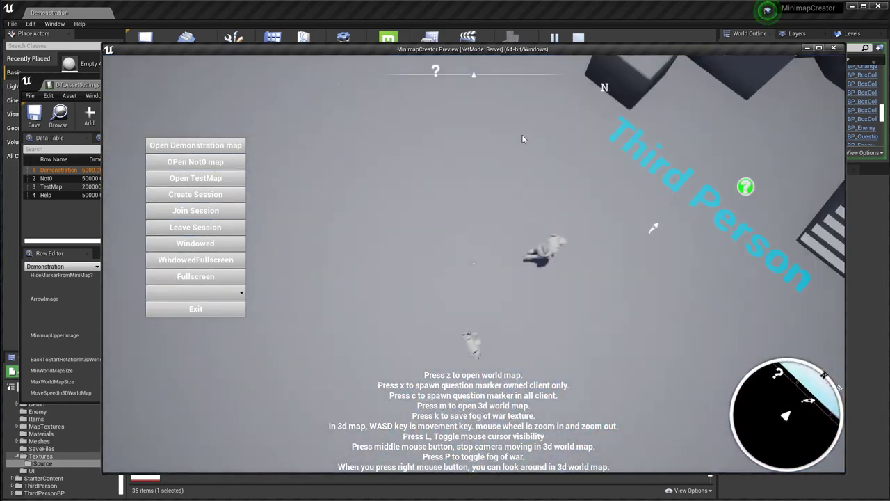
pyautogui.press('m')
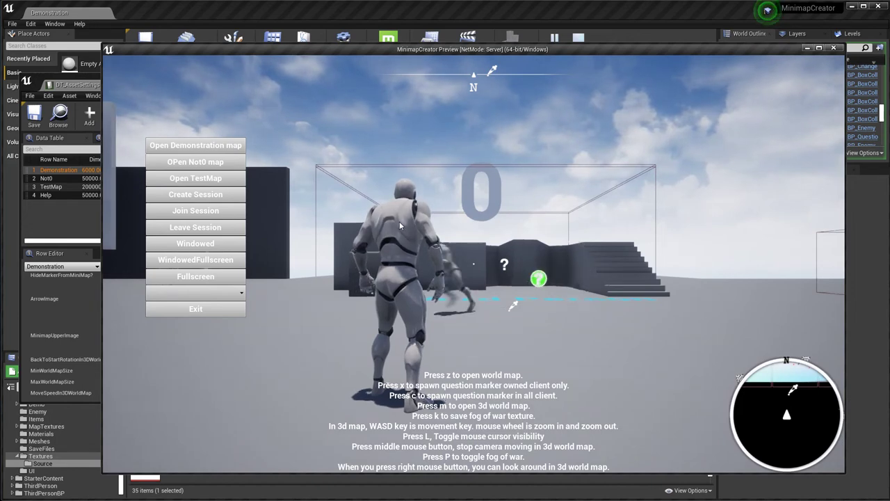
pyautogui.press('Escape')
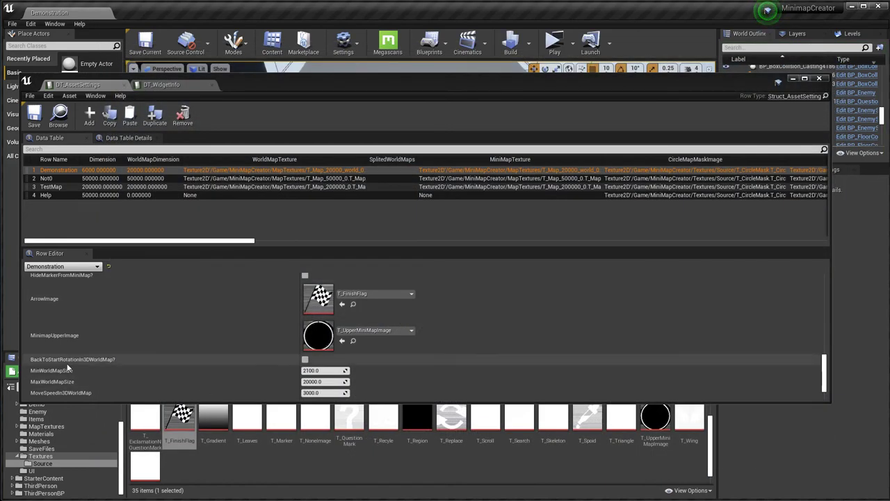
# Enable BackToStartRotationIn3DWorldMap? for the Demonstration row, save the data table, and test the 3D world map's starting rotation in a preview.
pyautogui.click(305, 359)
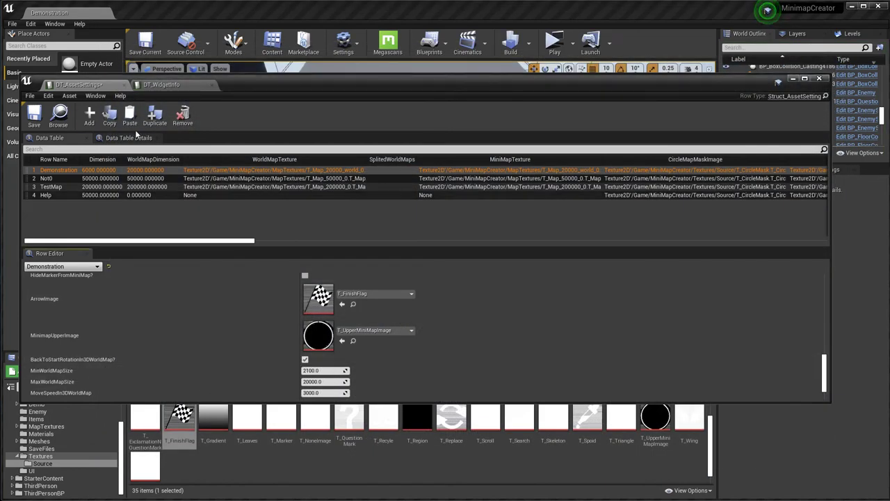
pyautogui.click(34, 117)
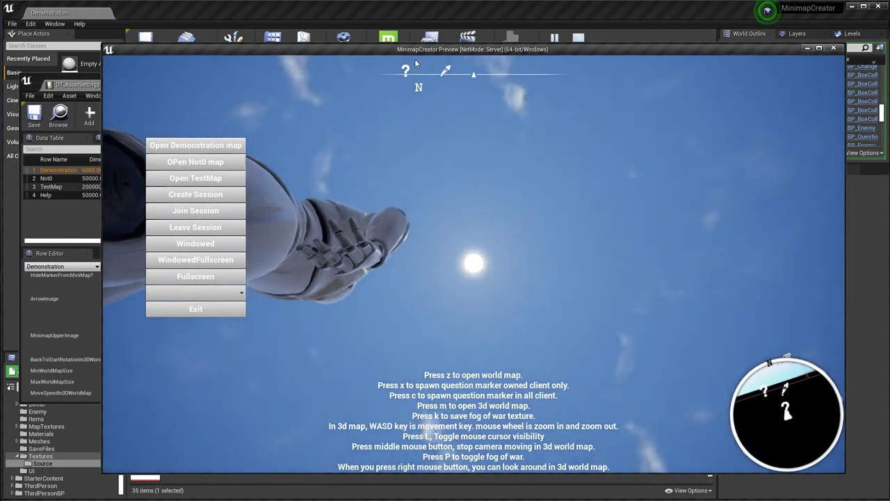
pyautogui.press('l')
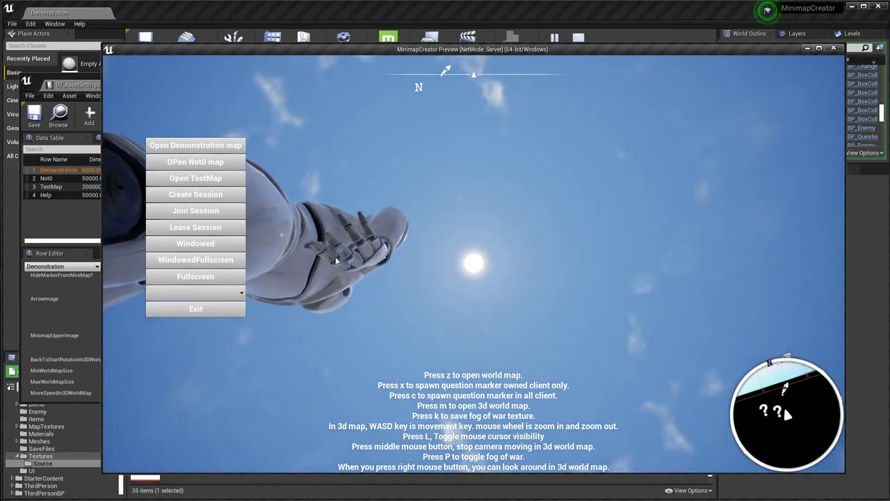
pyautogui.press('l')
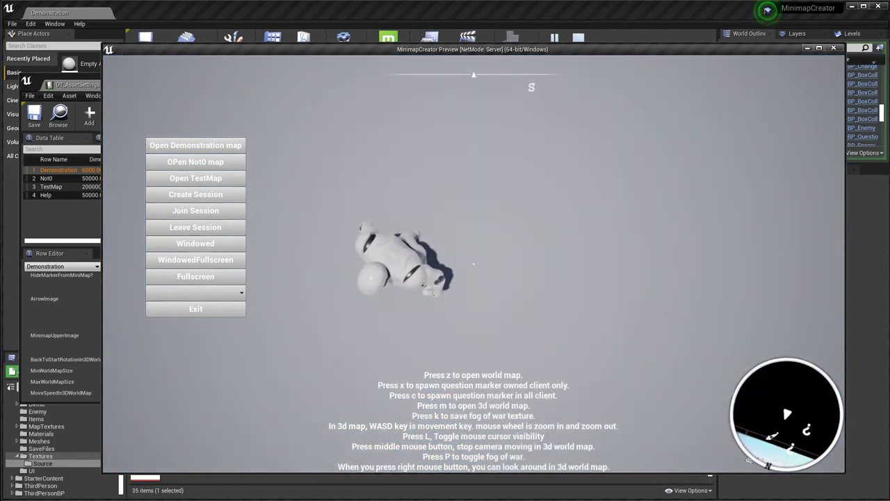
pyautogui.press('l')
pyautogui.click(727, 481)
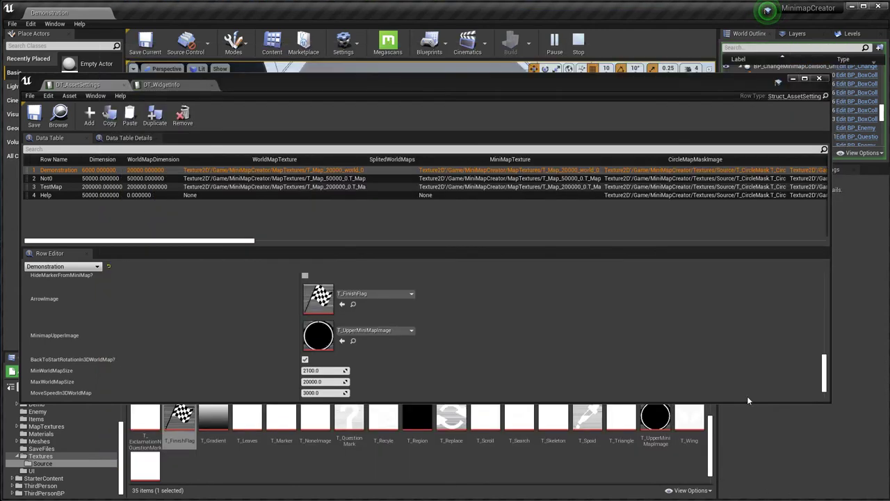
pyautogui.scroll(-3, 749, 334)
pyautogui.scroll(2, 748, 284)
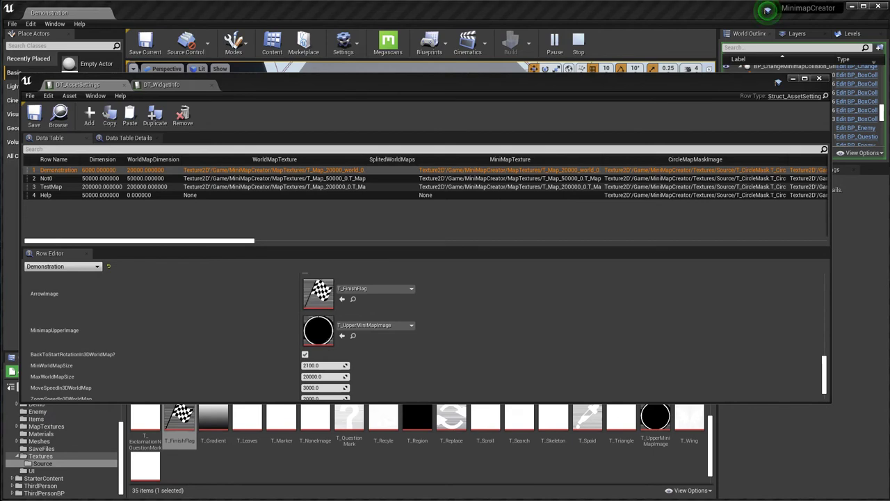
pyautogui.hotkey('alt', 'Tab')
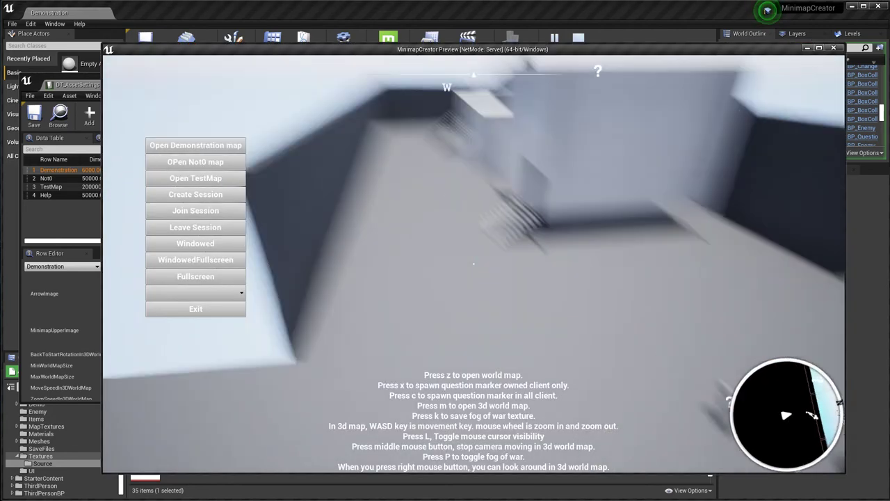
pyautogui.press('l')
pyautogui.moveTo(514, 198); pyautogui.dragTo(507, 202)
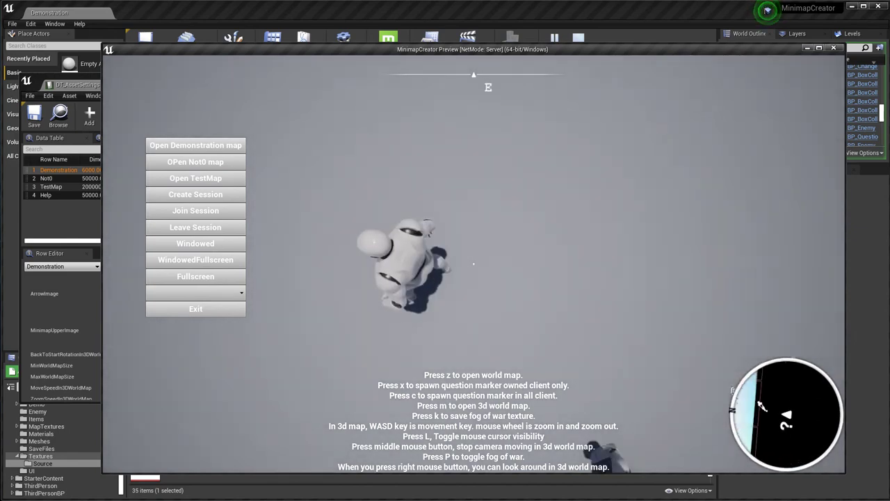
pyautogui.click(226, 311)
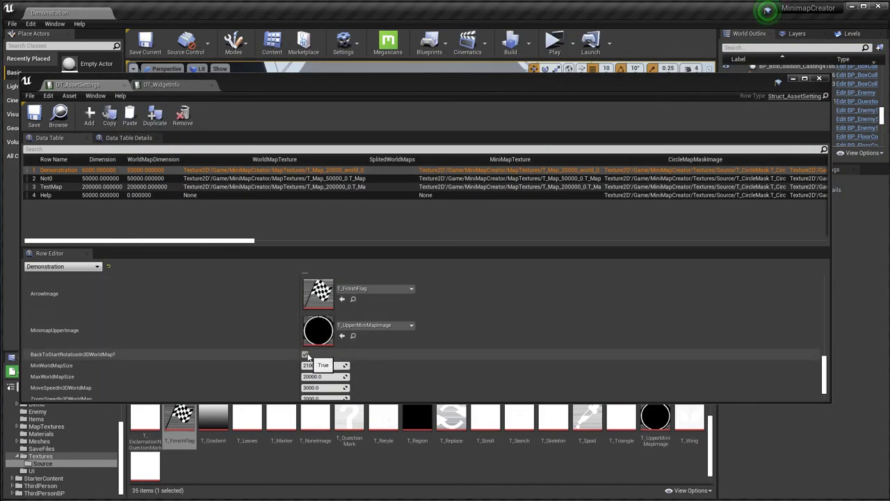
# Preview the level, open the world map and zoom it in and out to examine its minimum and maximum size, and end the preview.
pyautogui.scroll(-1, 307, 356)
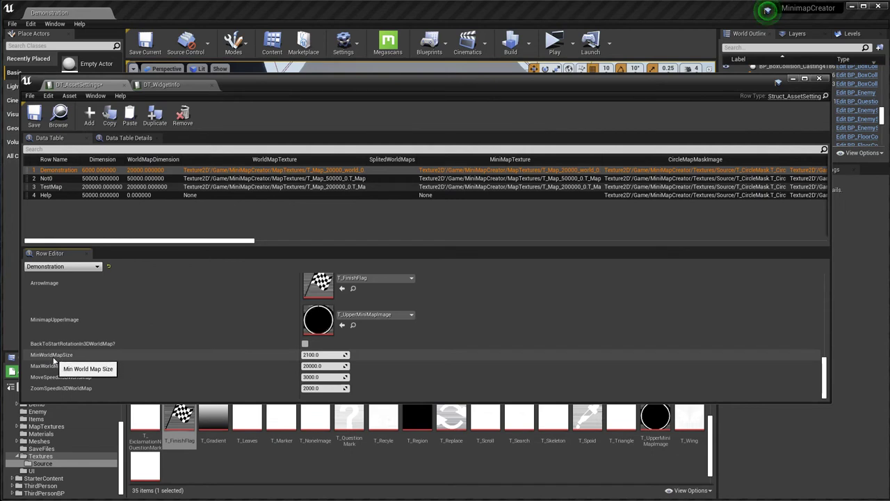
pyautogui.click(590, 45)
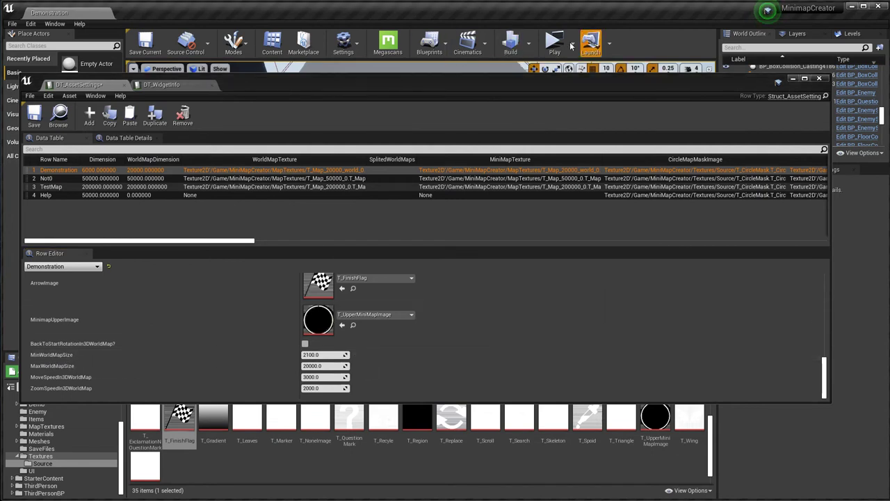
pyautogui.click(593, 340)
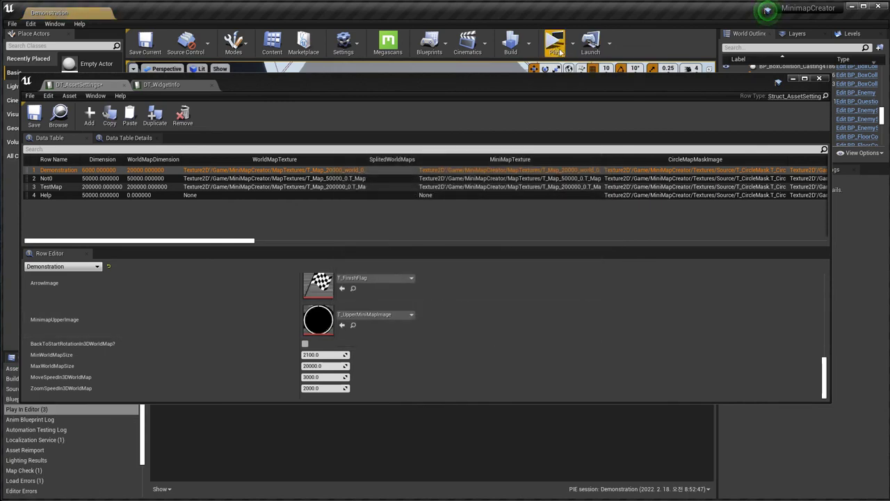
pyautogui.click(554, 45)
pyautogui.press('m')
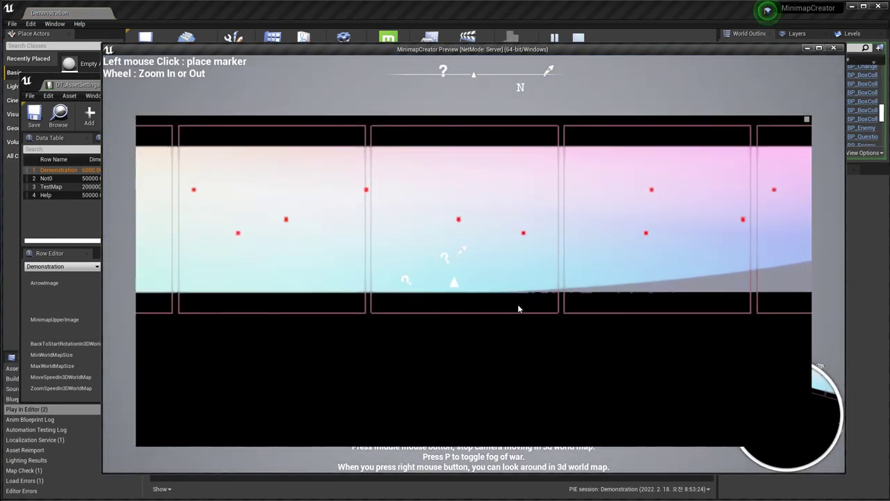
pyautogui.moveTo(526, 292); pyautogui.dragTo(561, 324)
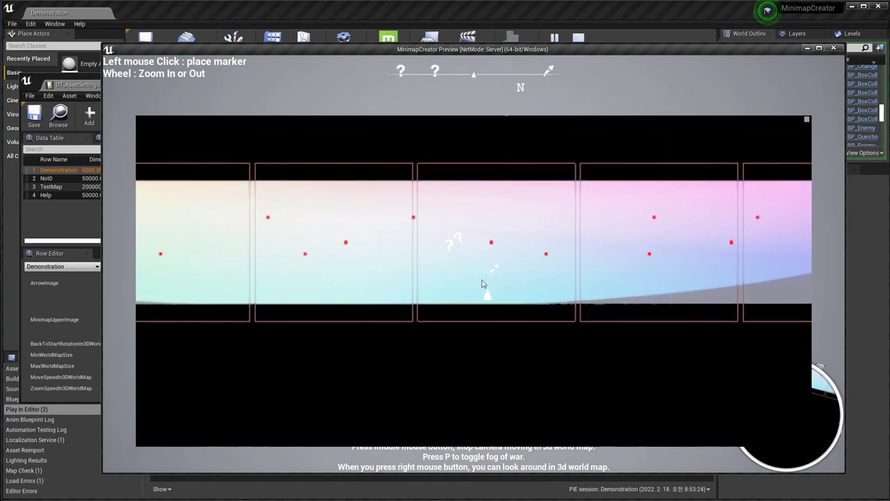
pyautogui.scroll(6, 449, 282)
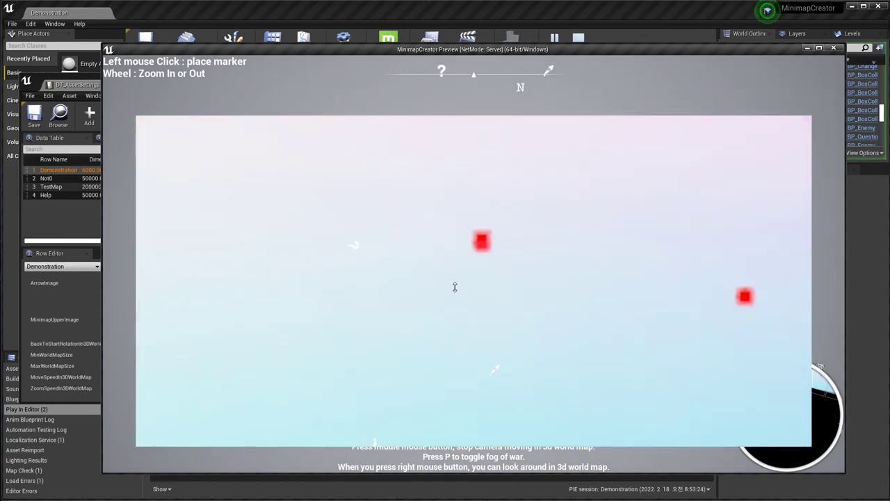
pyautogui.press('Escape')
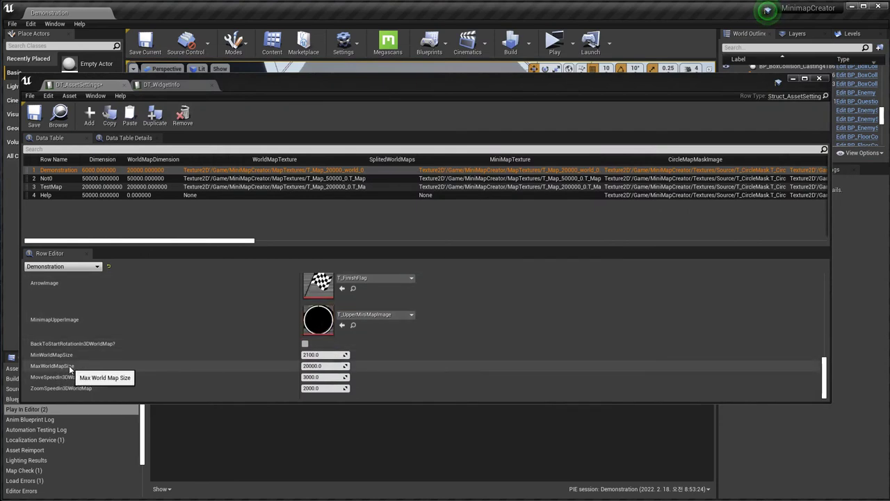
# Set the Demonstration row's MinWorldMapSize to 100 and MaxWorldMapSize to 300, and save the data table.
pyautogui.click(317, 354)
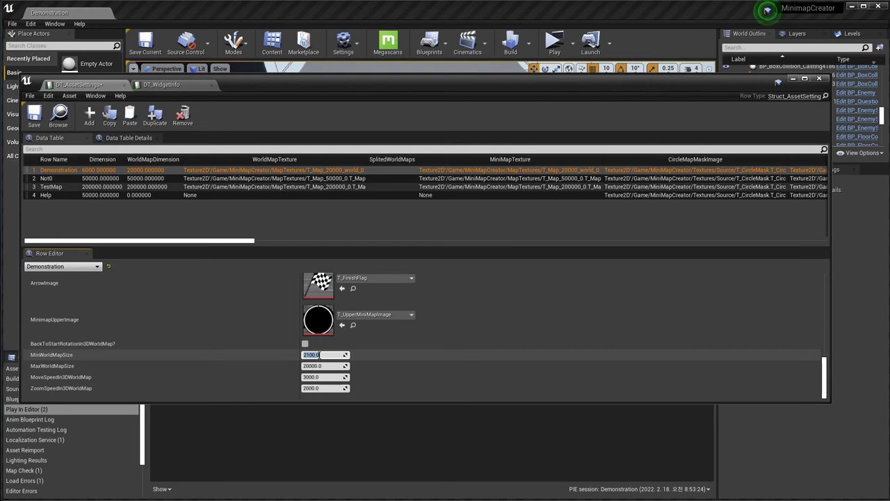
pyautogui.press('Return')
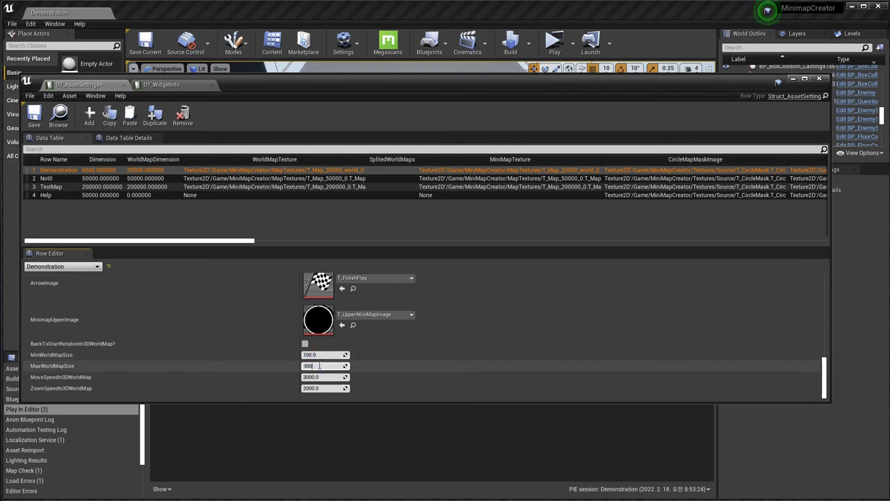
pyautogui.press('Return')
pyautogui.click(34, 116)
# Preview the level, zoom the world map out and in to examine the reduced size limits, and end the preview.
pyautogui.click(554, 43)
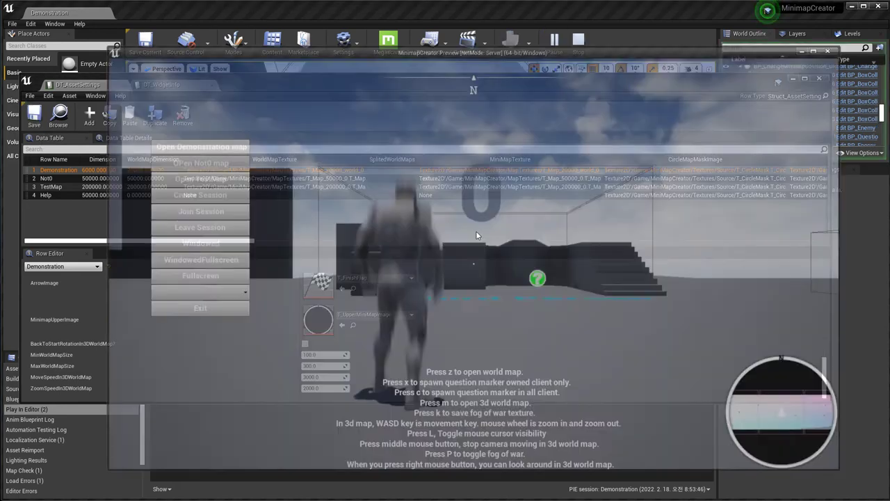
pyautogui.press('z')
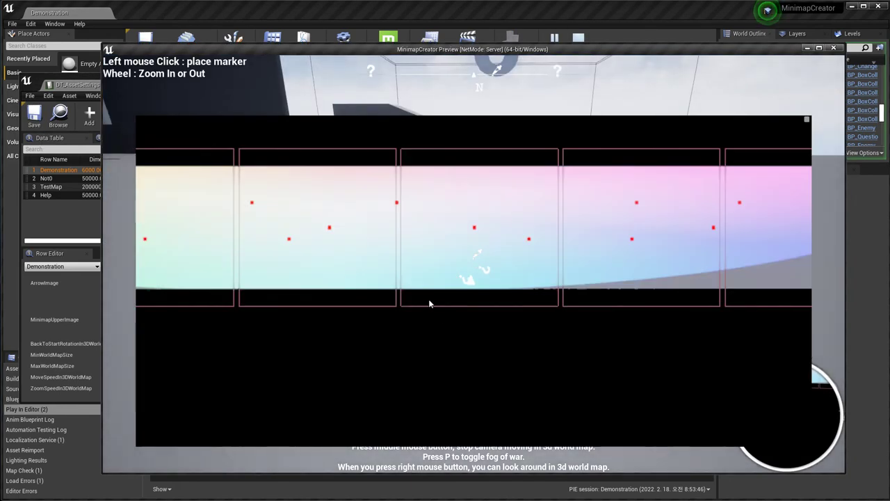
pyautogui.scroll(-5, 428, 304)
pyautogui.click(471, 275)
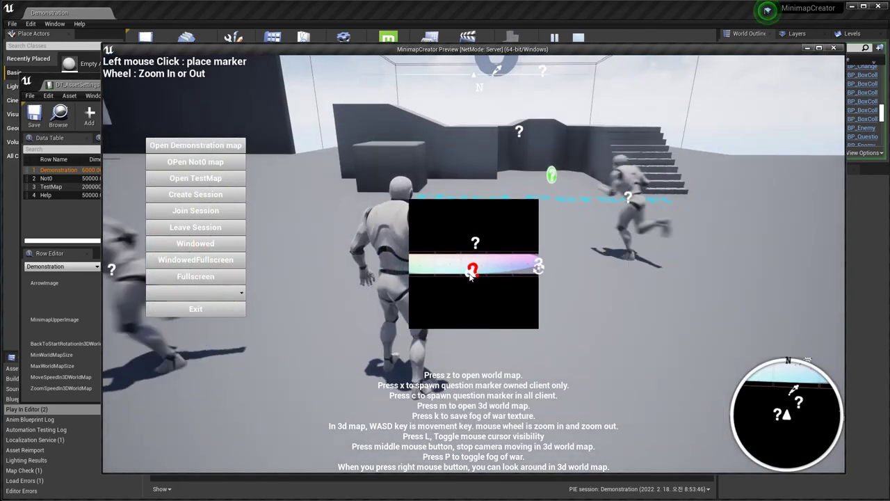
pyautogui.scroll(-3, 459, 291)
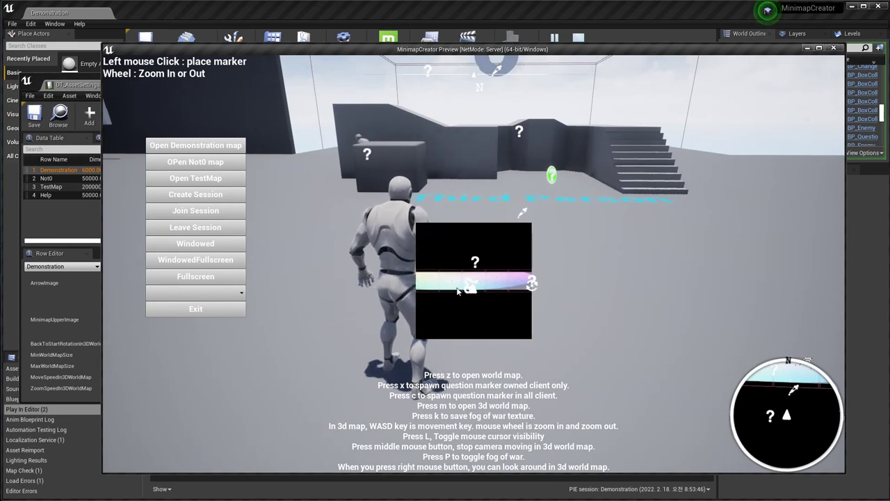
pyautogui.scroll(-3, 458, 291)
pyautogui.scroll(3, 458, 292)
pyautogui.scroll(-1, 458, 292)
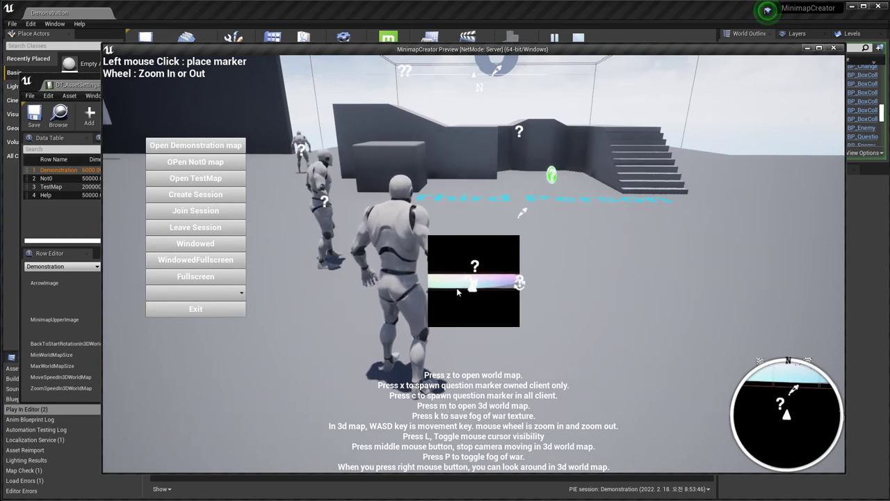
pyautogui.press('Escape')
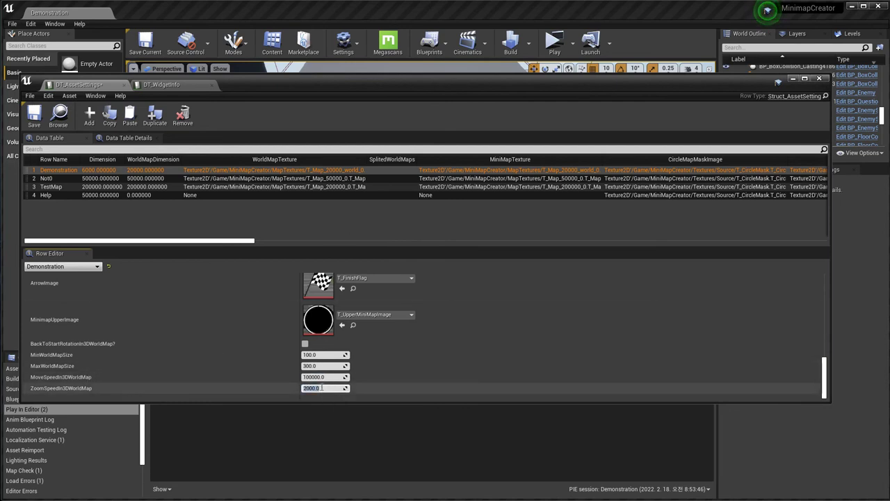
# Set the Demonstration row's ZoomSpeedIn3DWorldMap to 1000000 and save the data table.
pyautogui.write('30000')
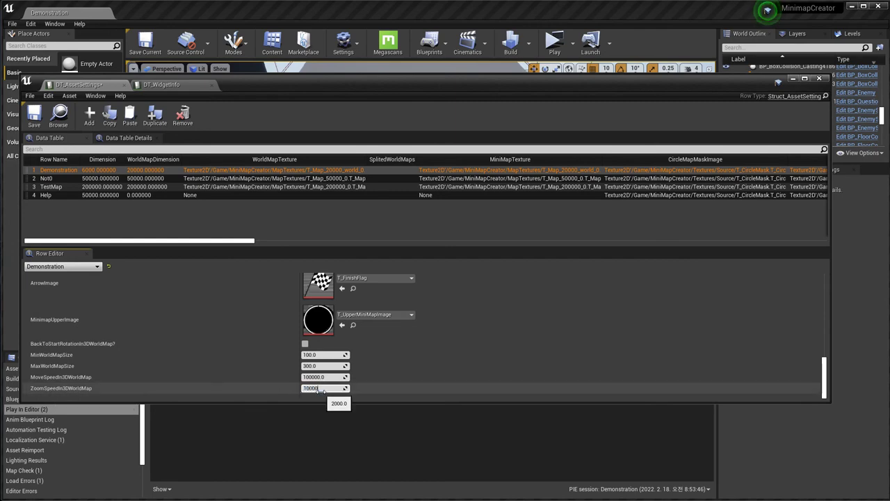
pyautogui.write('00')
pyautogui.press('Return')
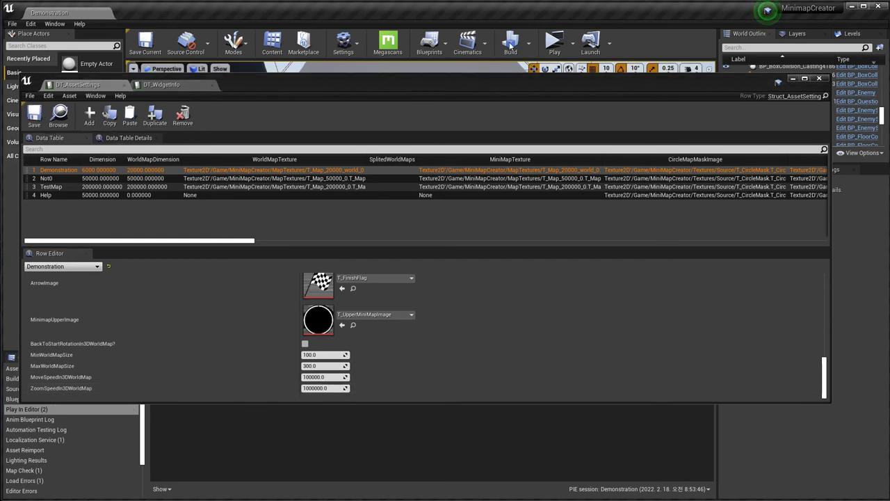
# Preview the level, open the 3D world map, and fly and look around in it to examine the camera's movement speed.
pyautogui.click(573, 43)
pyautogui.click(560, 38)
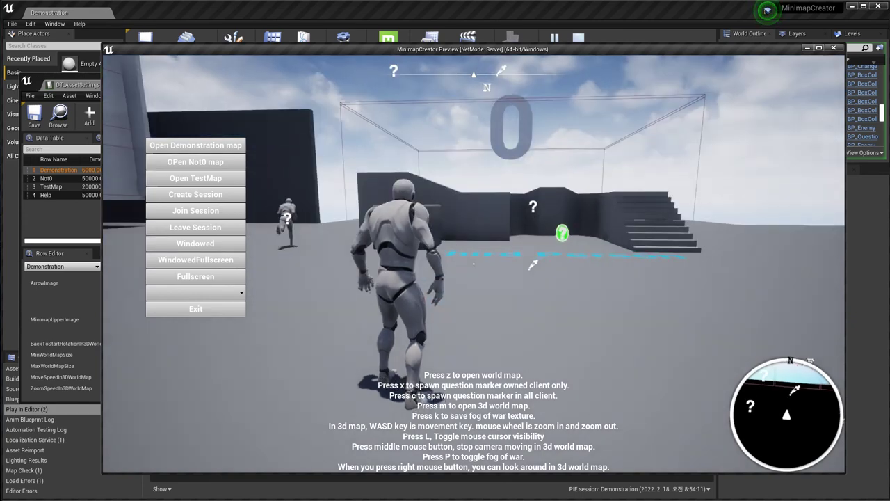
pyautogui.press('m')
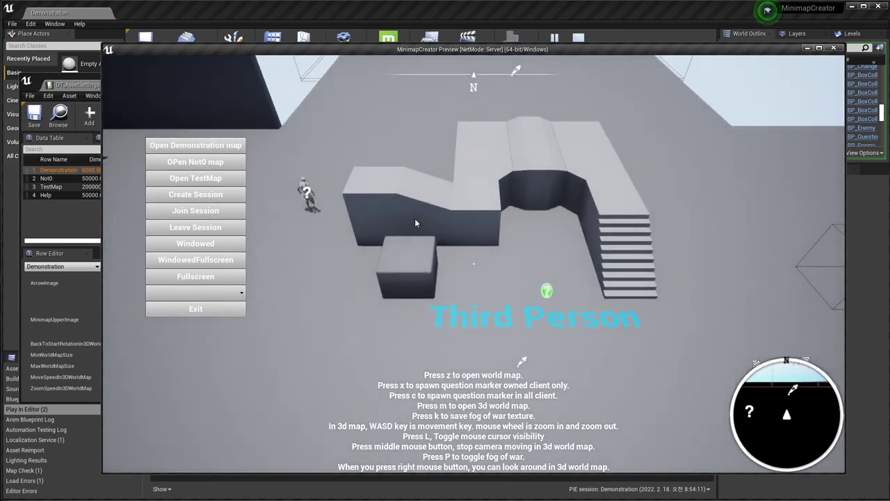
pyautogui.moveTo(415, 222); pyautogui.dragTo(415, 150, button='right')
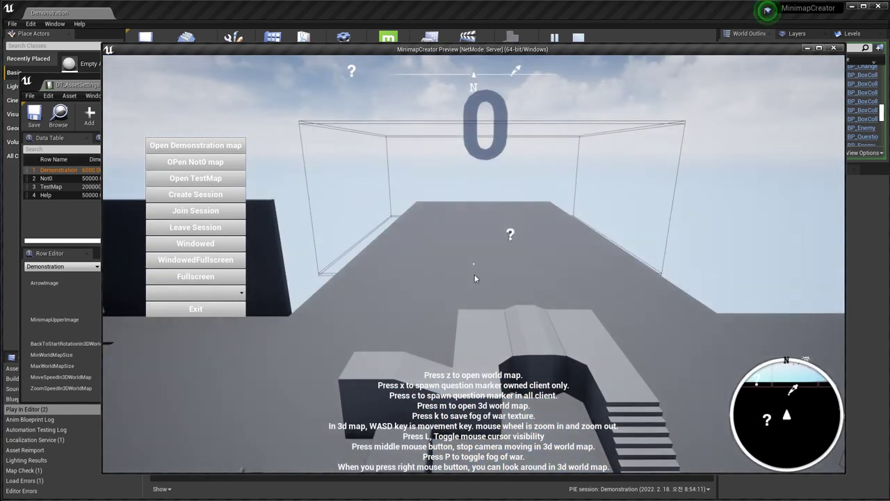
pyautogui.moveTo(430, 308); pyautogui.dragTo(441, 289, button='right')
pyautogui.press('w')
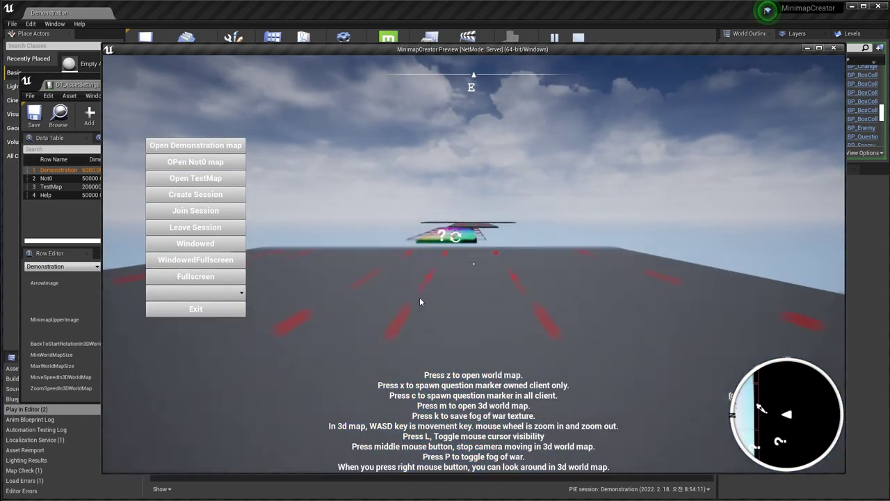
pyautogui.press('s')
pyautogui.press('w')
pyautogui.press('d')
pyautogui.press('s')
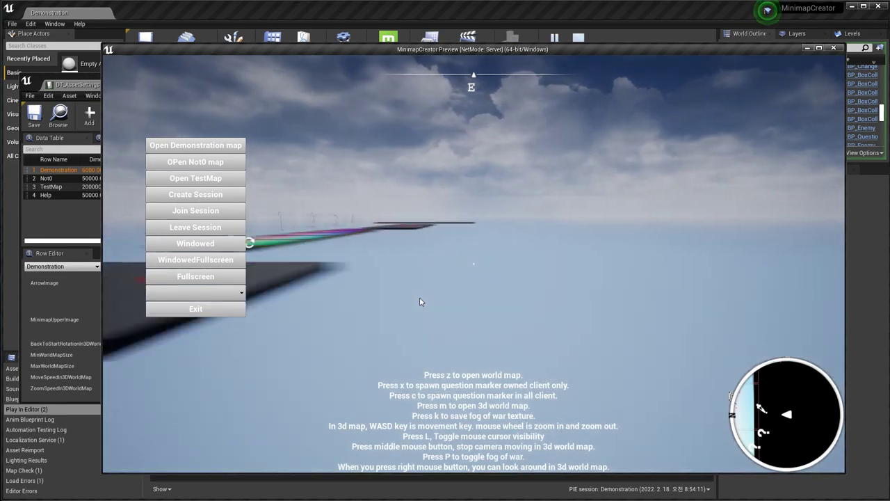
pyautogui.press('a')
pyautogui.press('d')
pyautogui.press('a')
pyautogui.moveTo(419, 298); pyautogui.dragTo(591, 292, button='right')
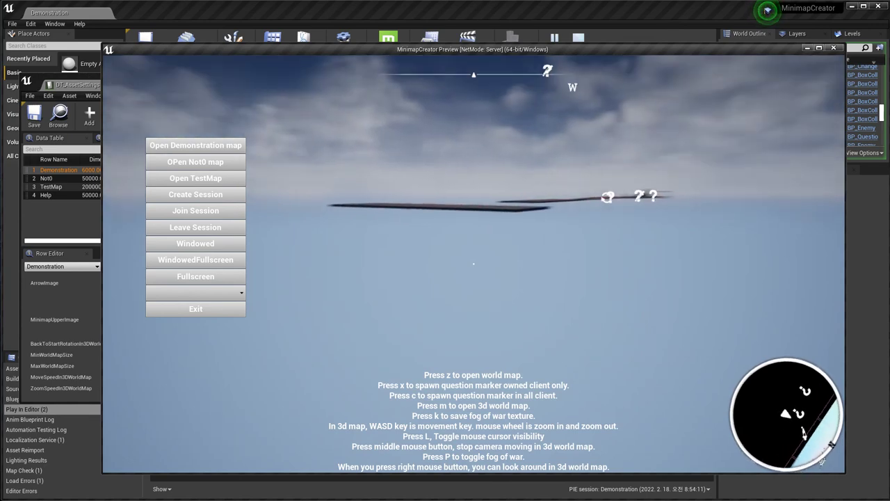
pyautogui.moveTo(486, 292); pyautogui.dragTo(527, 290, button='right')
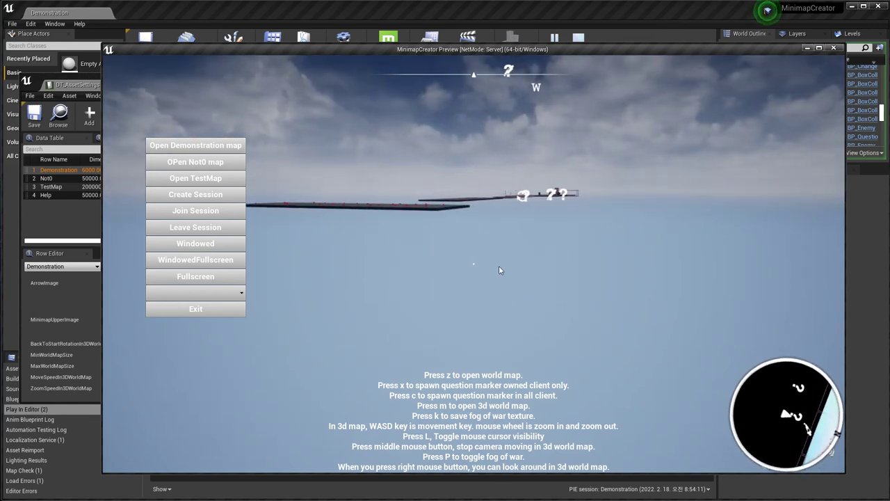
# Zoom the 3D world map in and out repeatedly to examine the zoom speed, and end the preview.
pyautogui.scroll(5, 498, 266)
pyautogui.scroll(-7, 499, 267)
pyautogui.scroll(-3, 499, 267)
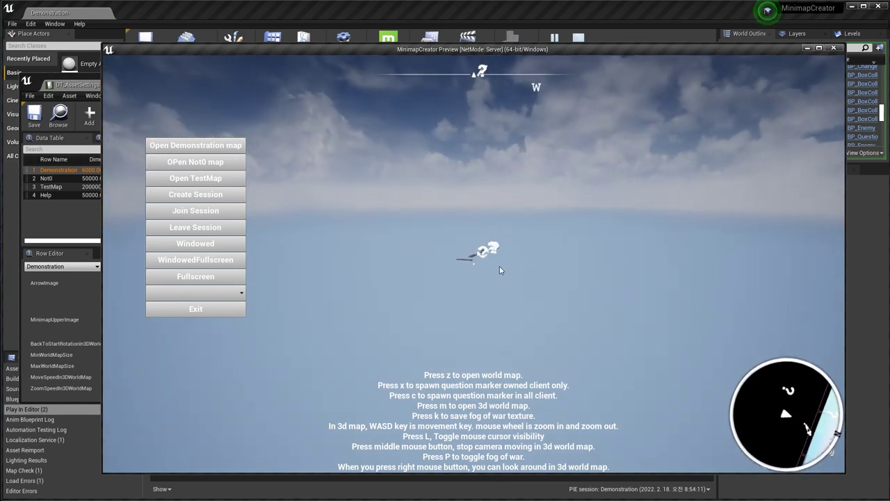
pyautogui.scroll(6, 499, 267)
pyautogui.scroll(-6, 500, 267)
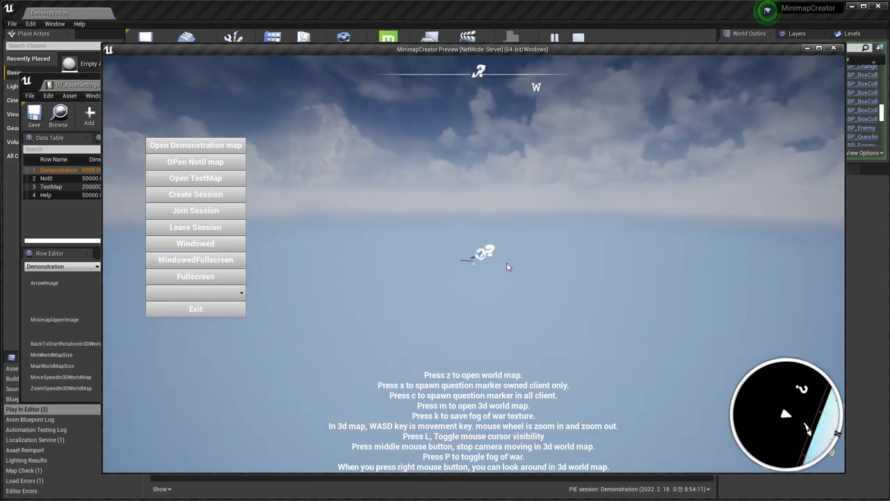
pyautogui.press('Escape')
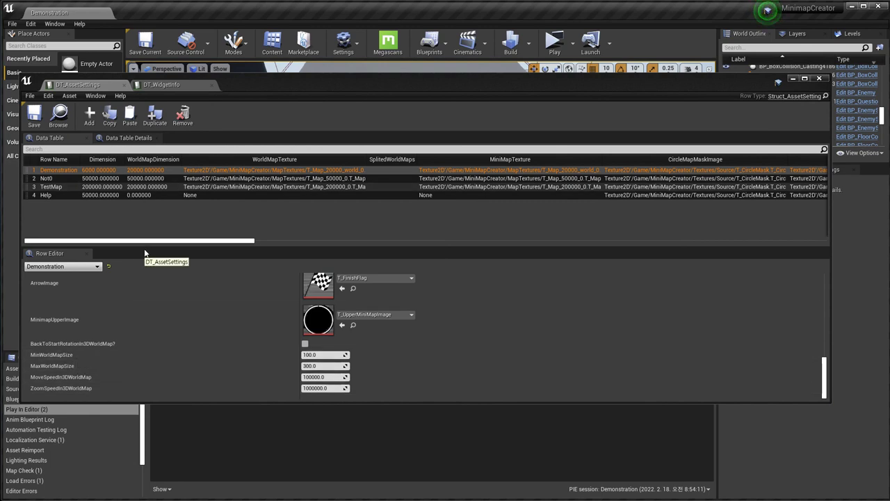
# Select the Help row in DT_AssetSettings and examine its map texture, mask image, fog of war and capture settings.
pyautogui.click(57, 195)
pyautogui.click(50, 172)
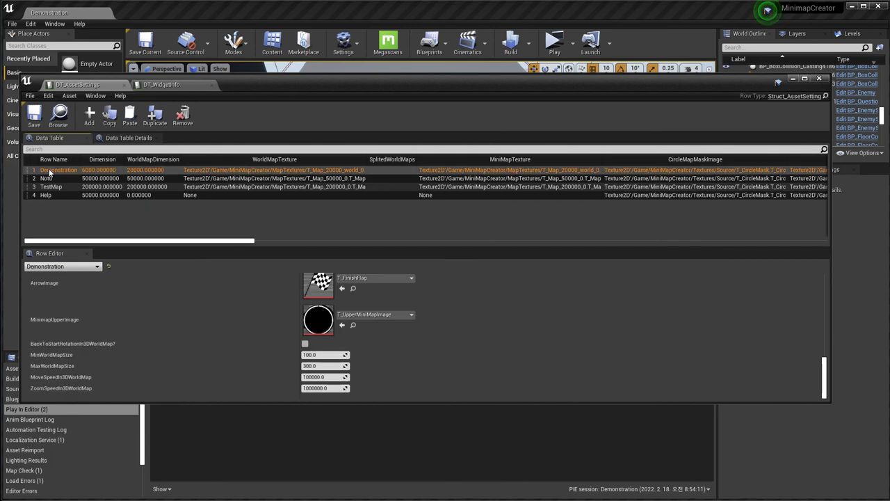
pyautogui.click(67, 211)
pyautogui.click(53, 171)
pyautogui.click(62, 203)
pyautogui.click(50, 195)
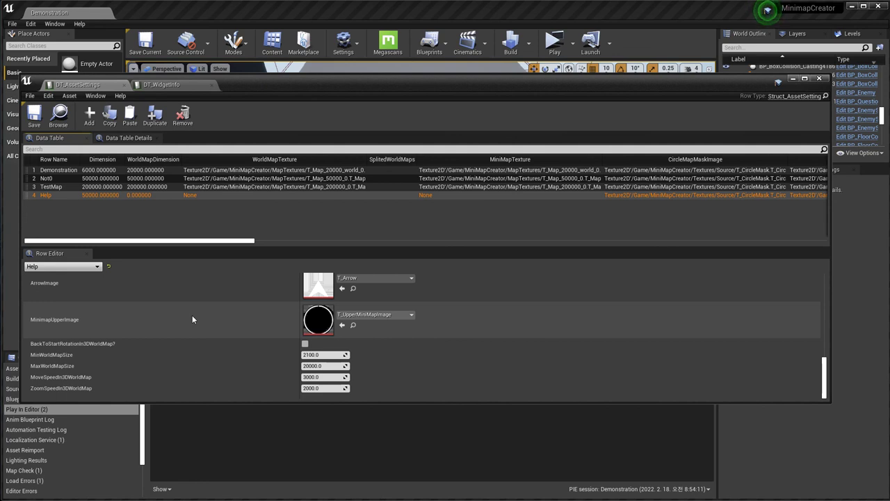
pyautogui.scroll(10, 250, 351)
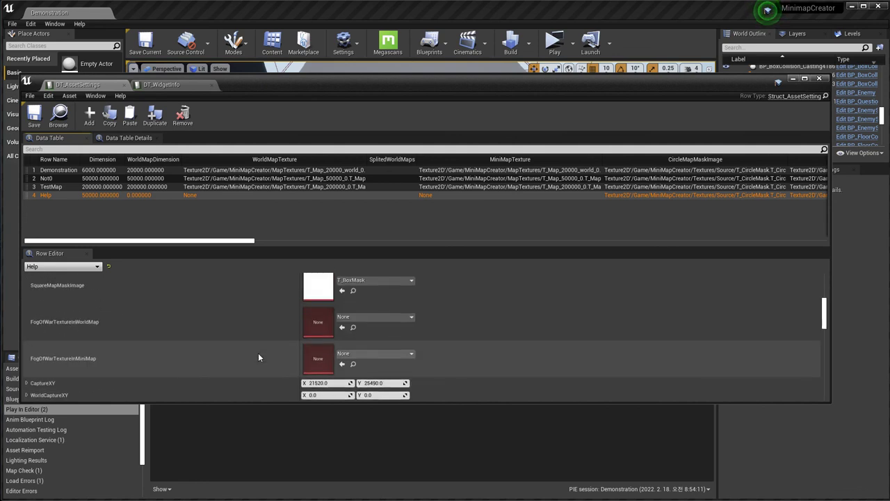
pyautogui.scroll(-2, 258, 354)
pyautogui.scroll(2, 160, 360)
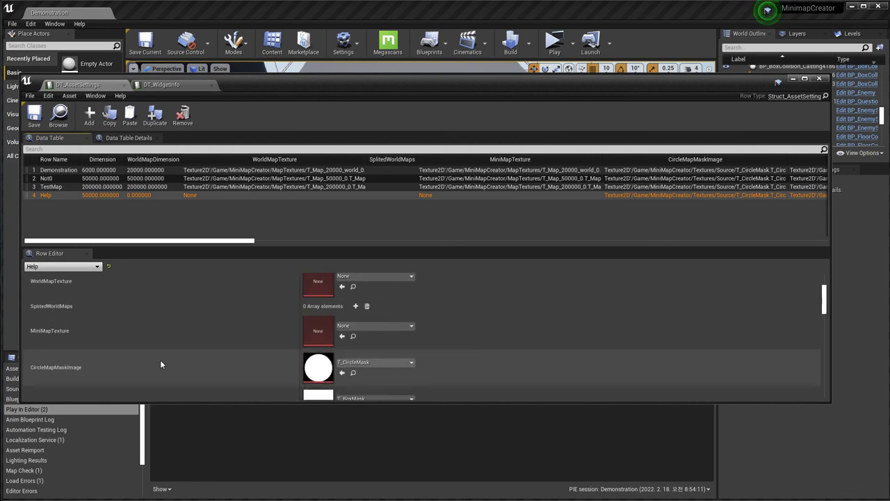
pyautogui.scroll(-2, 168, 359)
pyautogui.scroll(6, 168, 361)
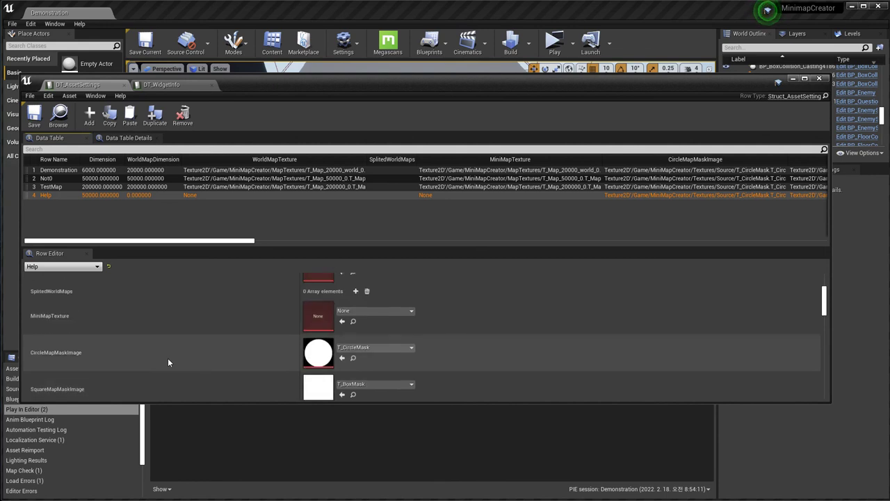